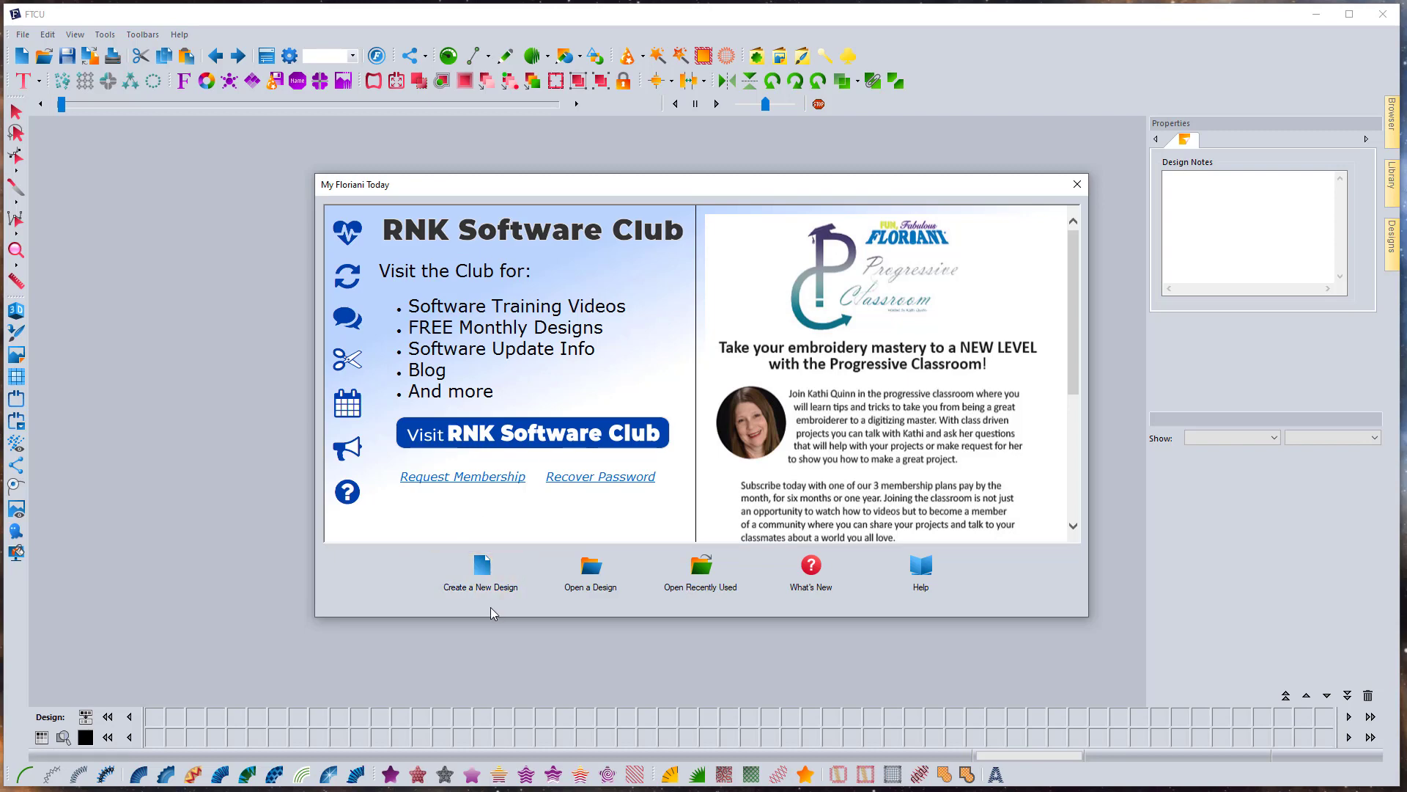
Create a new blank design
left_click(483, 581)
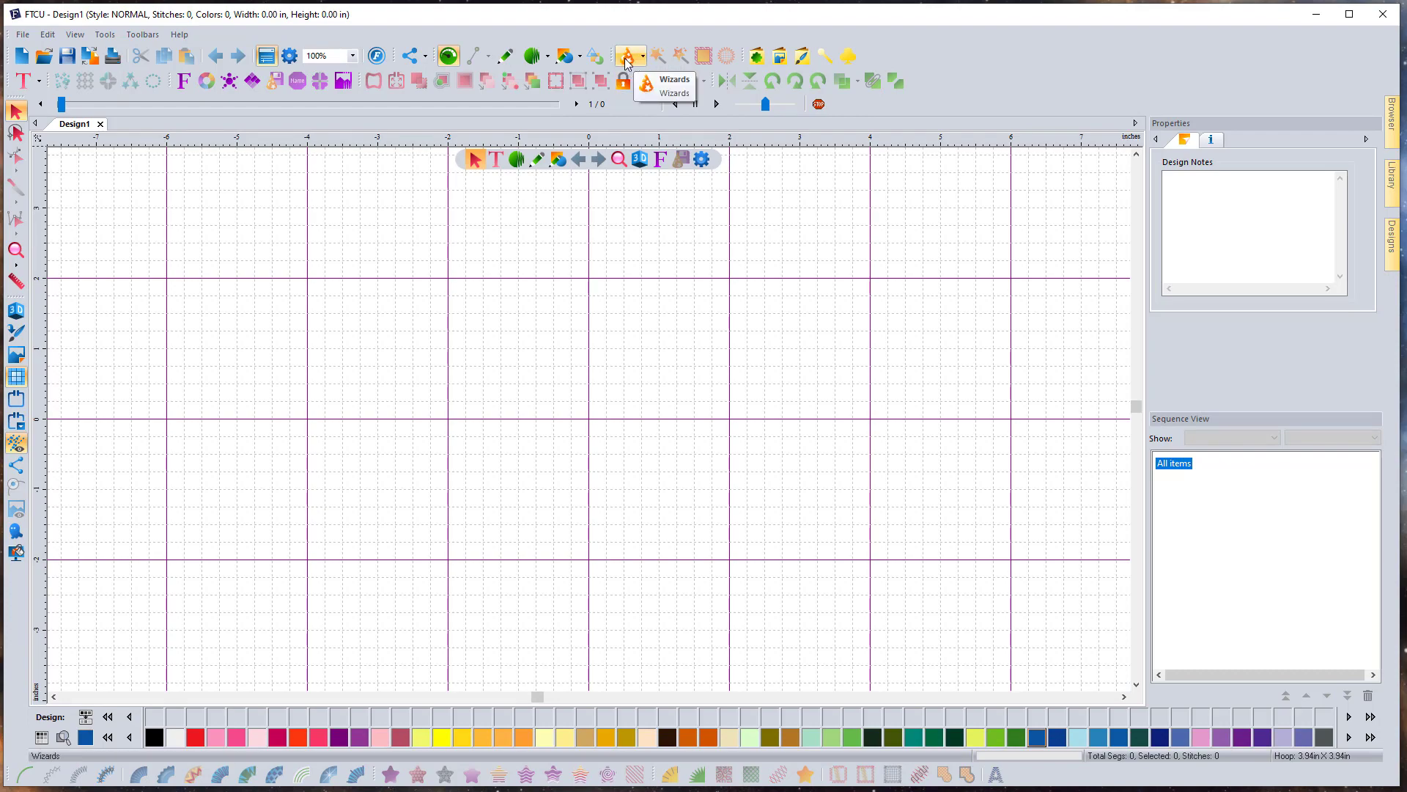
Run the AutoDigitizing Wizard on channels4_profile.jpg through to color reduction and open the logo image for external editing
left_click(627, 59)
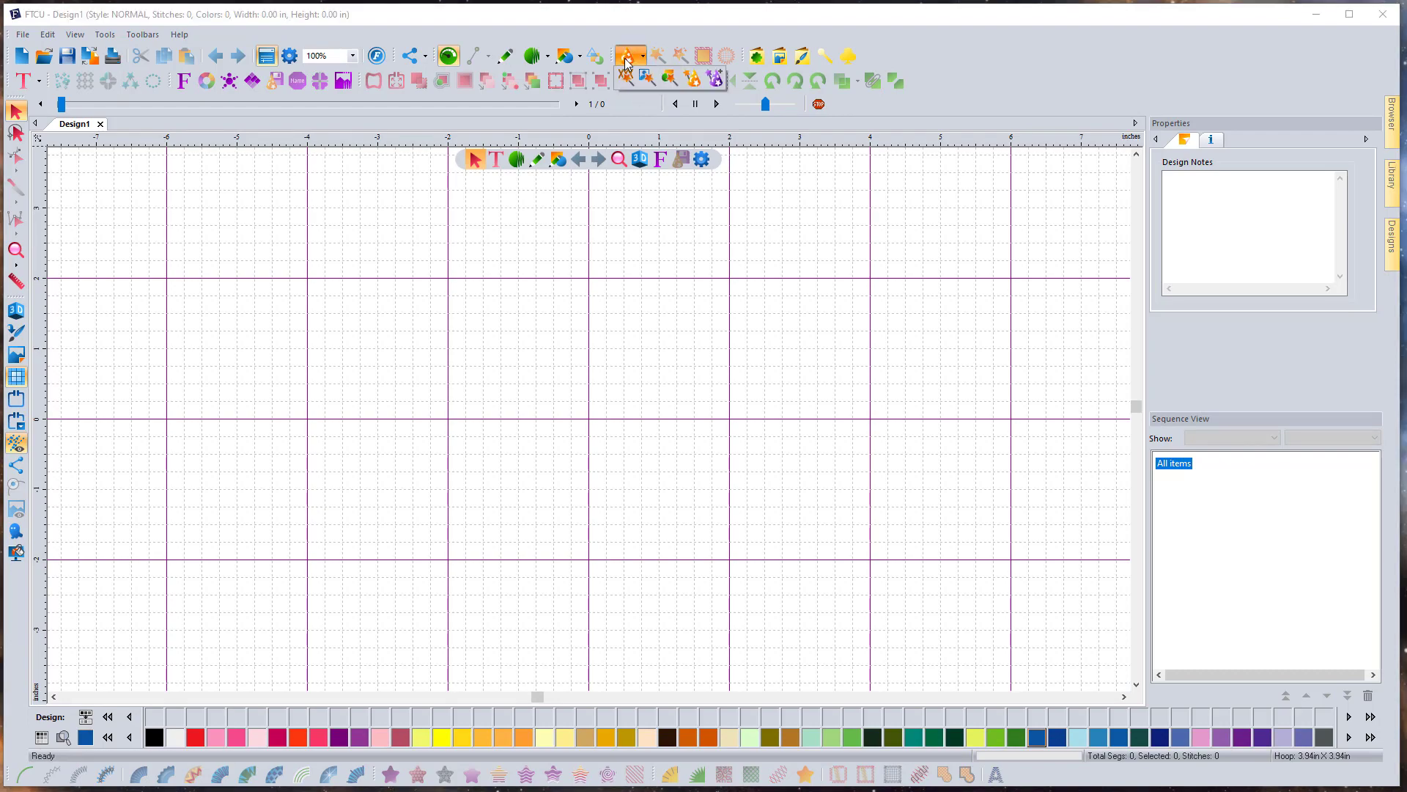
left_click(694, 85)
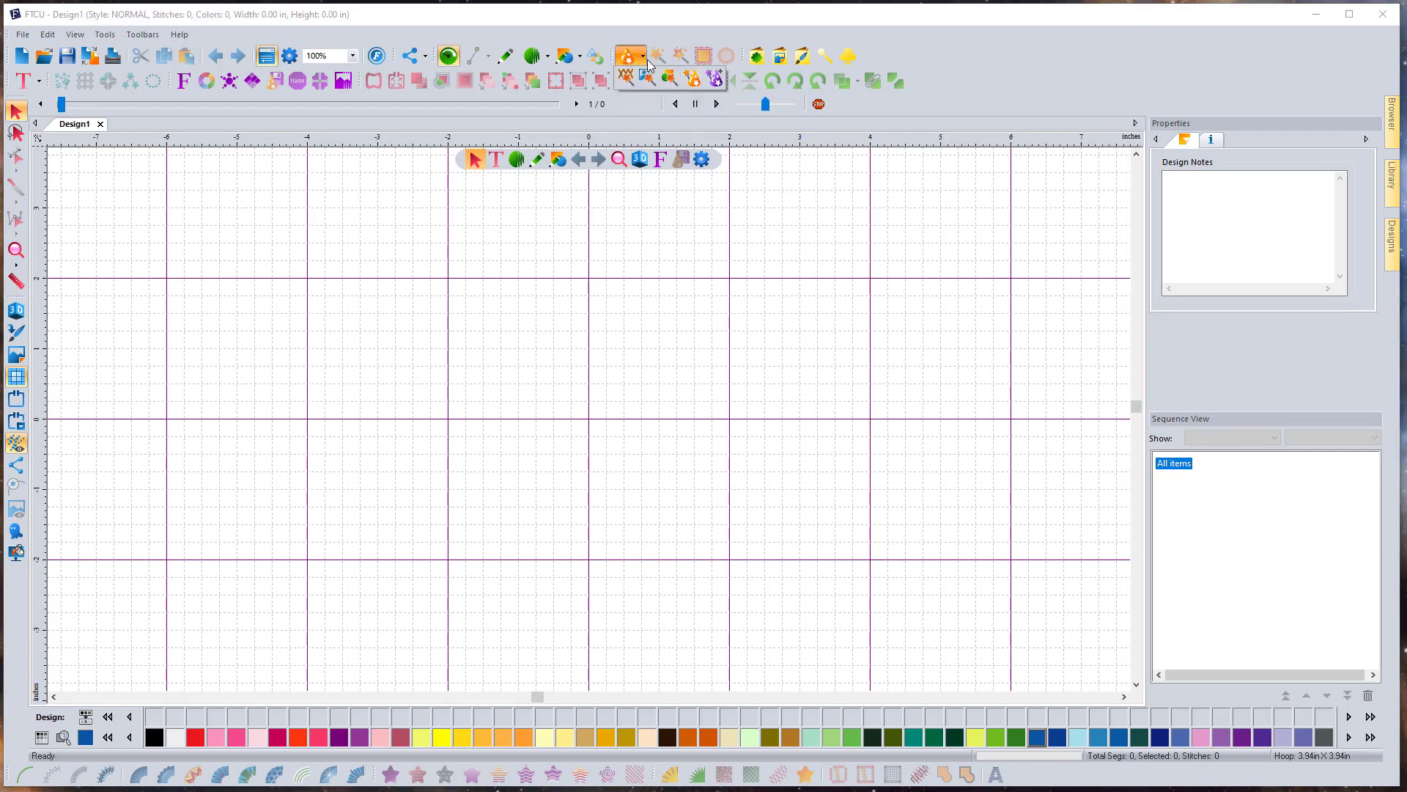
left_click(695, 81)
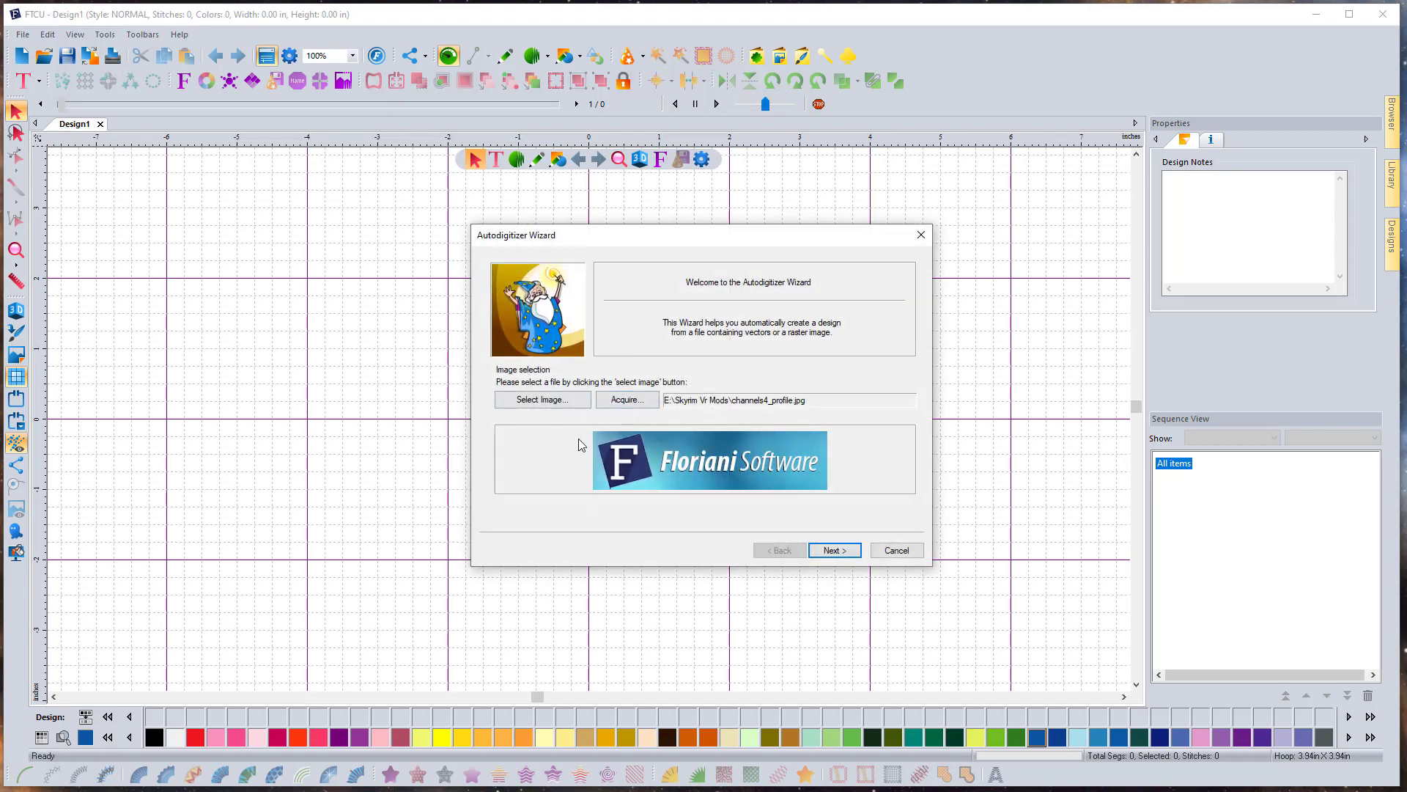
left_click(833, 550)
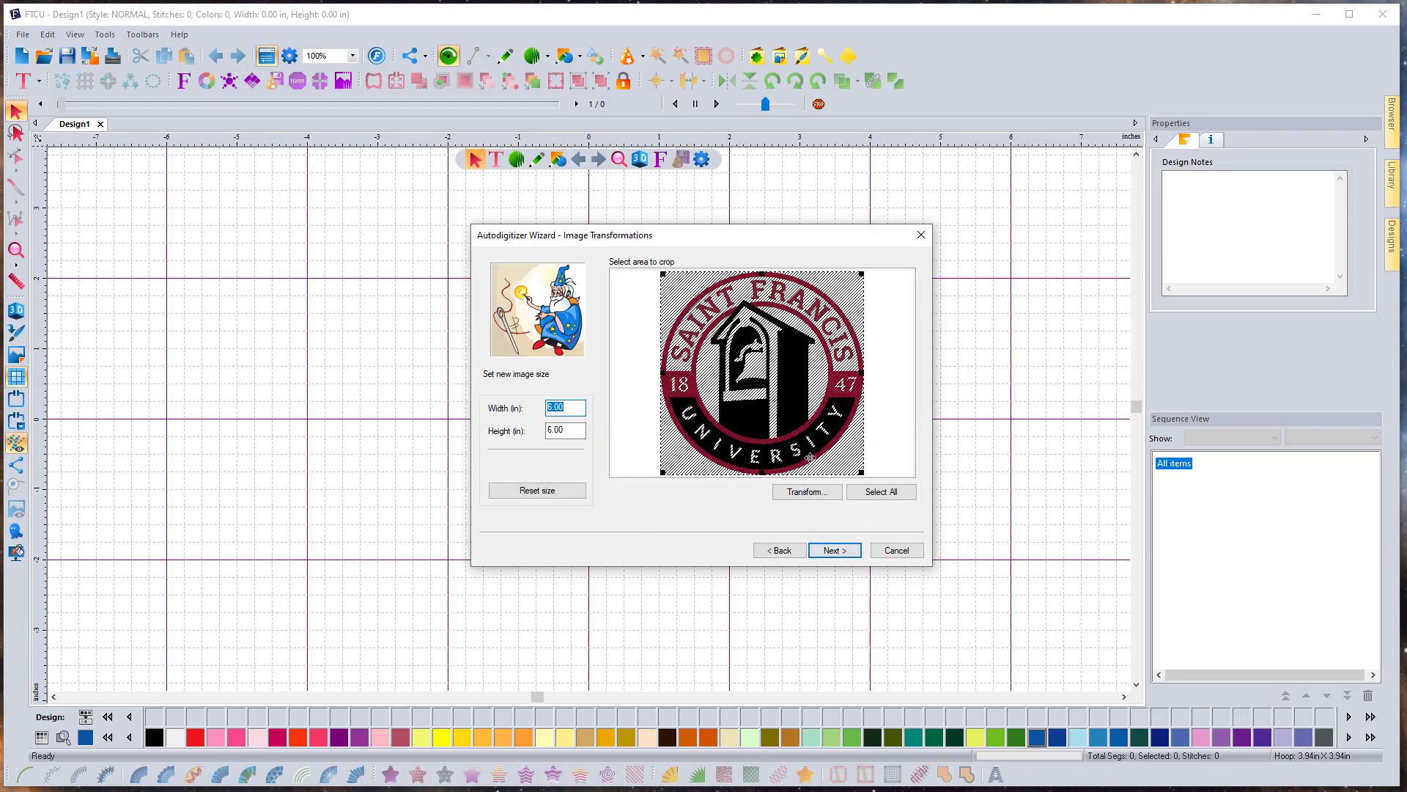
left_click(835, 553)
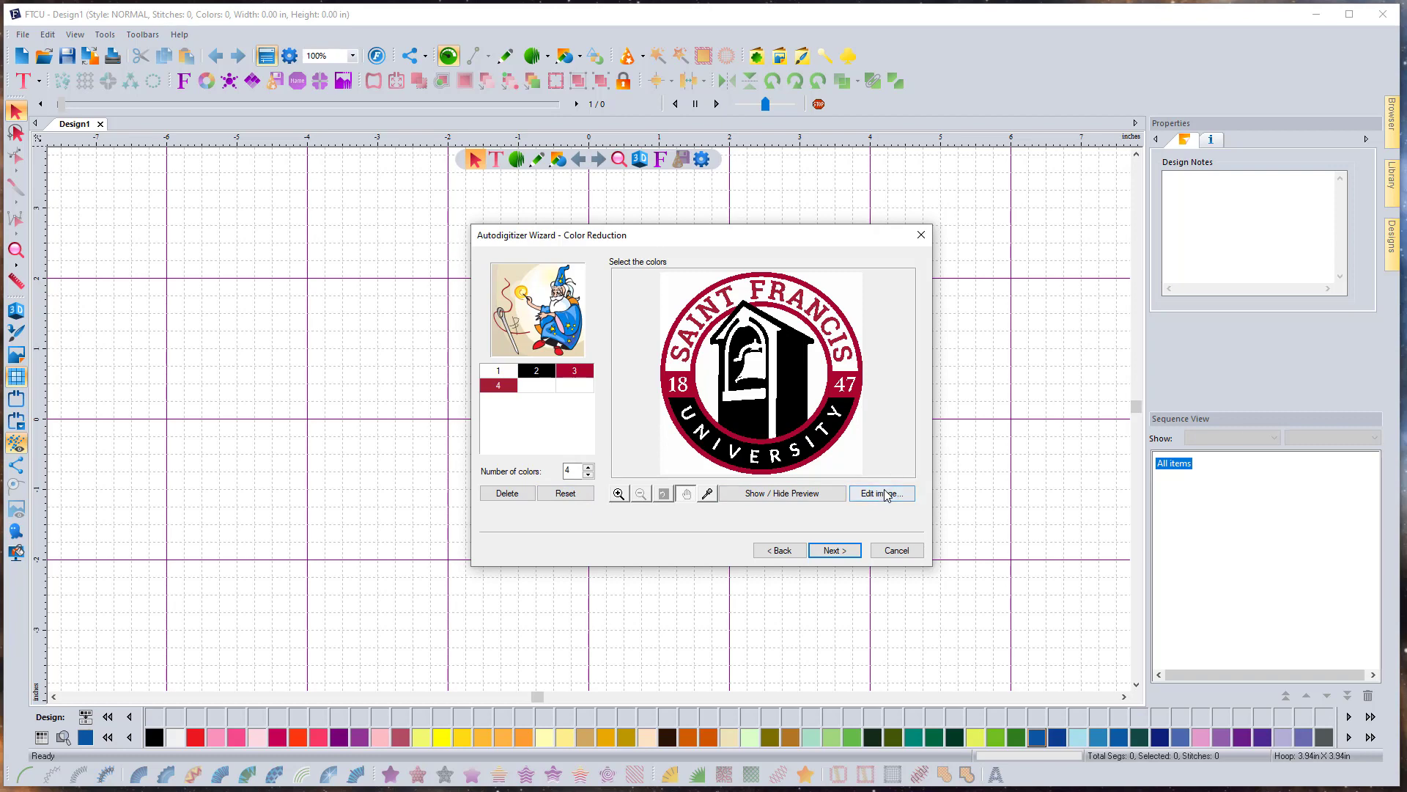
left_click(888, 495)
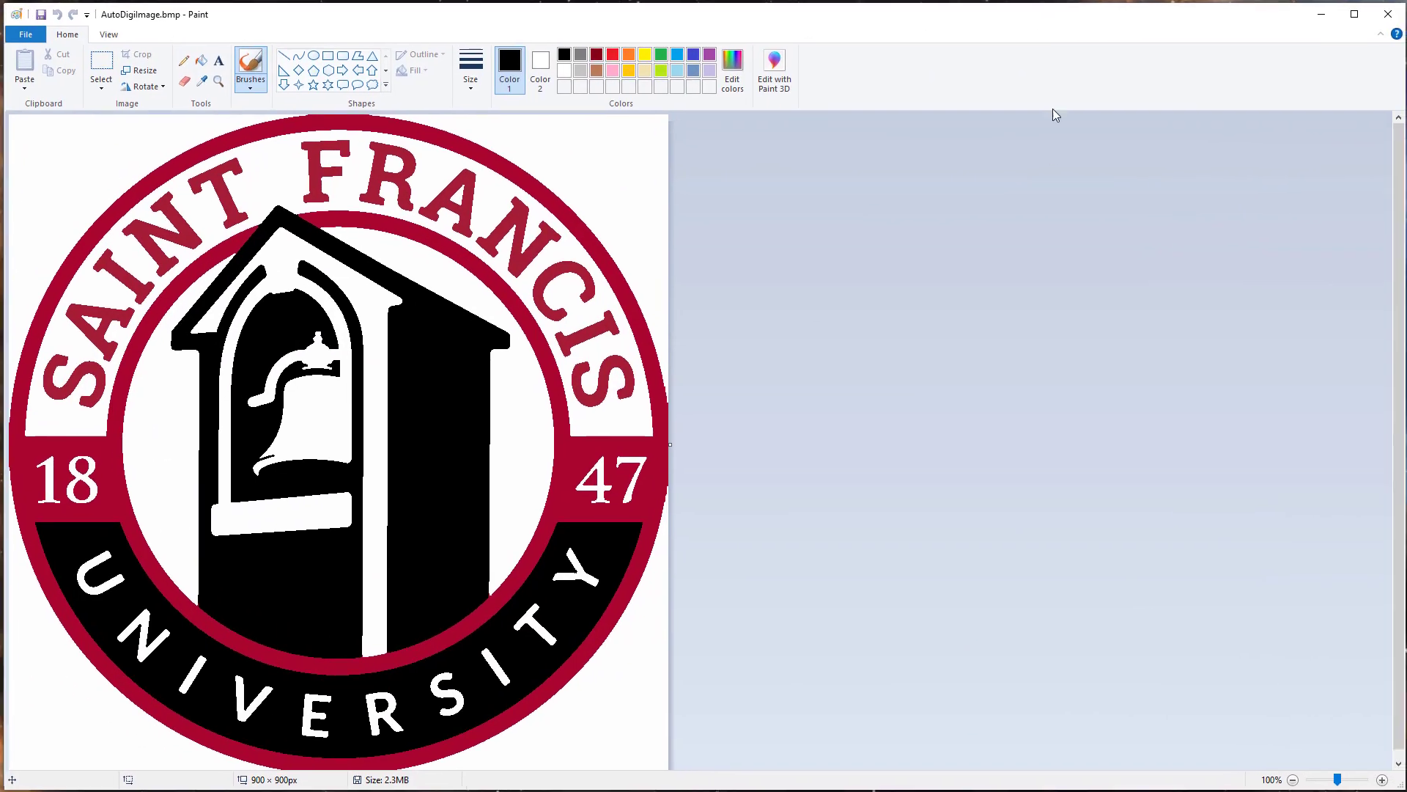
Sample the logo's crimson and fill the white background behind SAINT FRANCIS and the letter areas with it
left_click(203, 82)
left_click(220, 147)
left_click(201, 60)
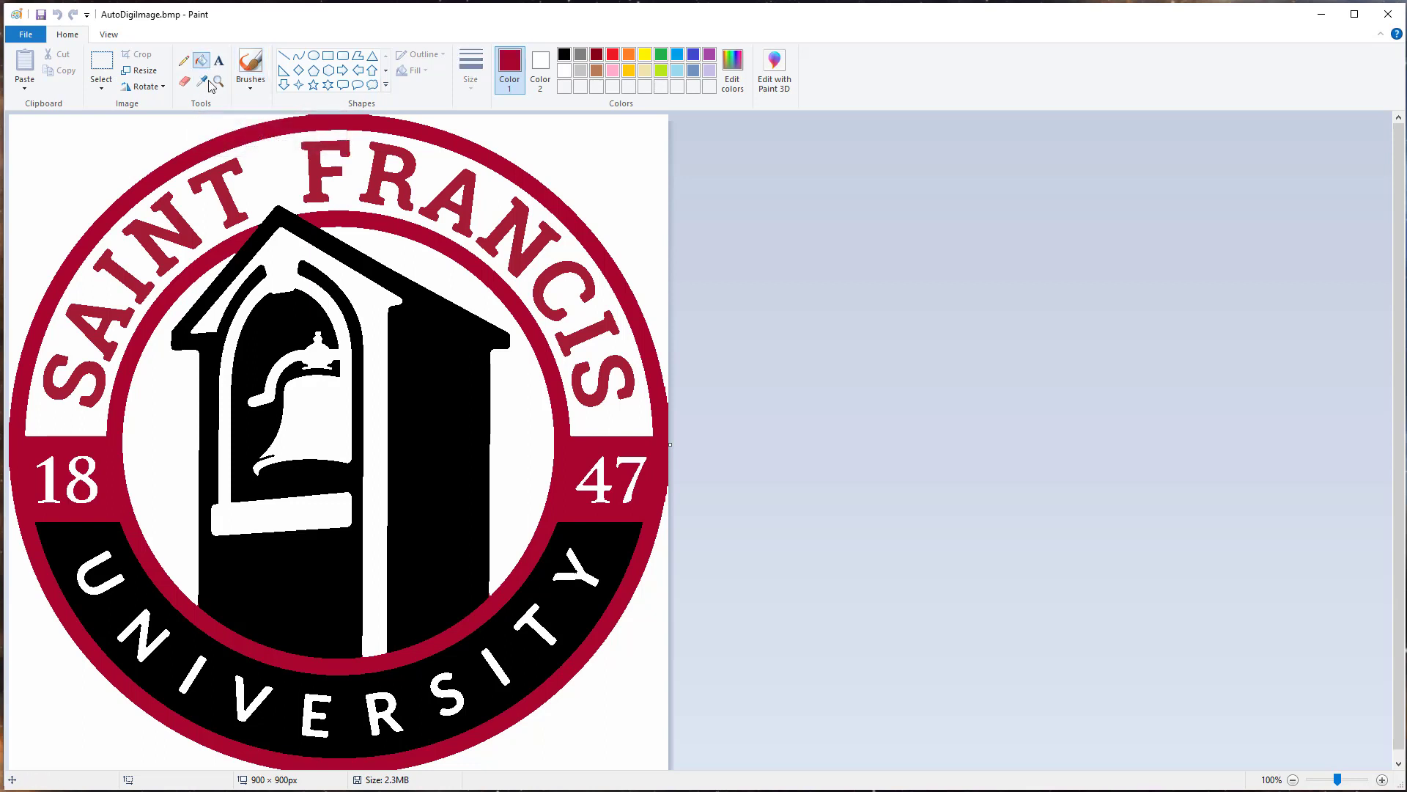
left_click(201, 192)
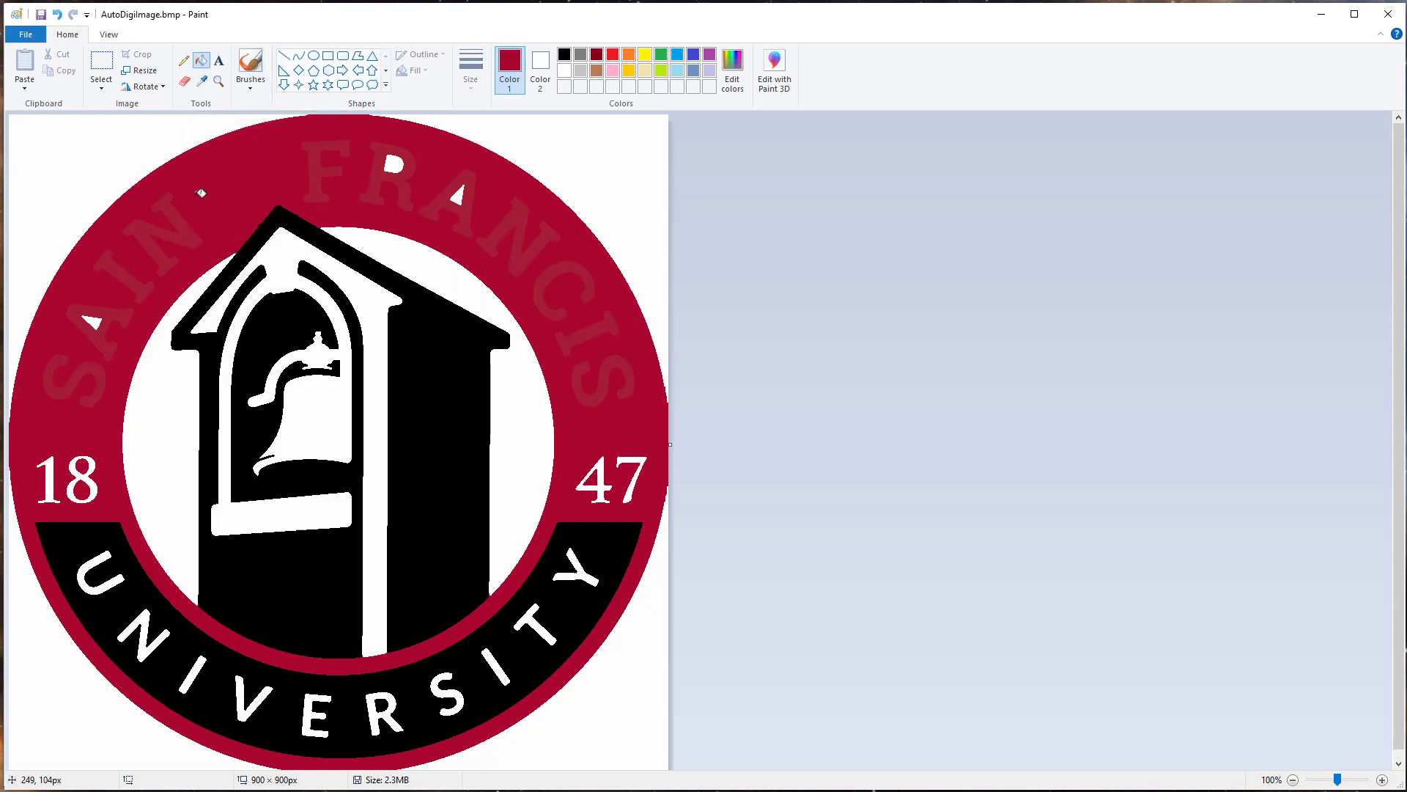
left_click(442, 173)
left_click(458, 193)
left_click(91, 323)
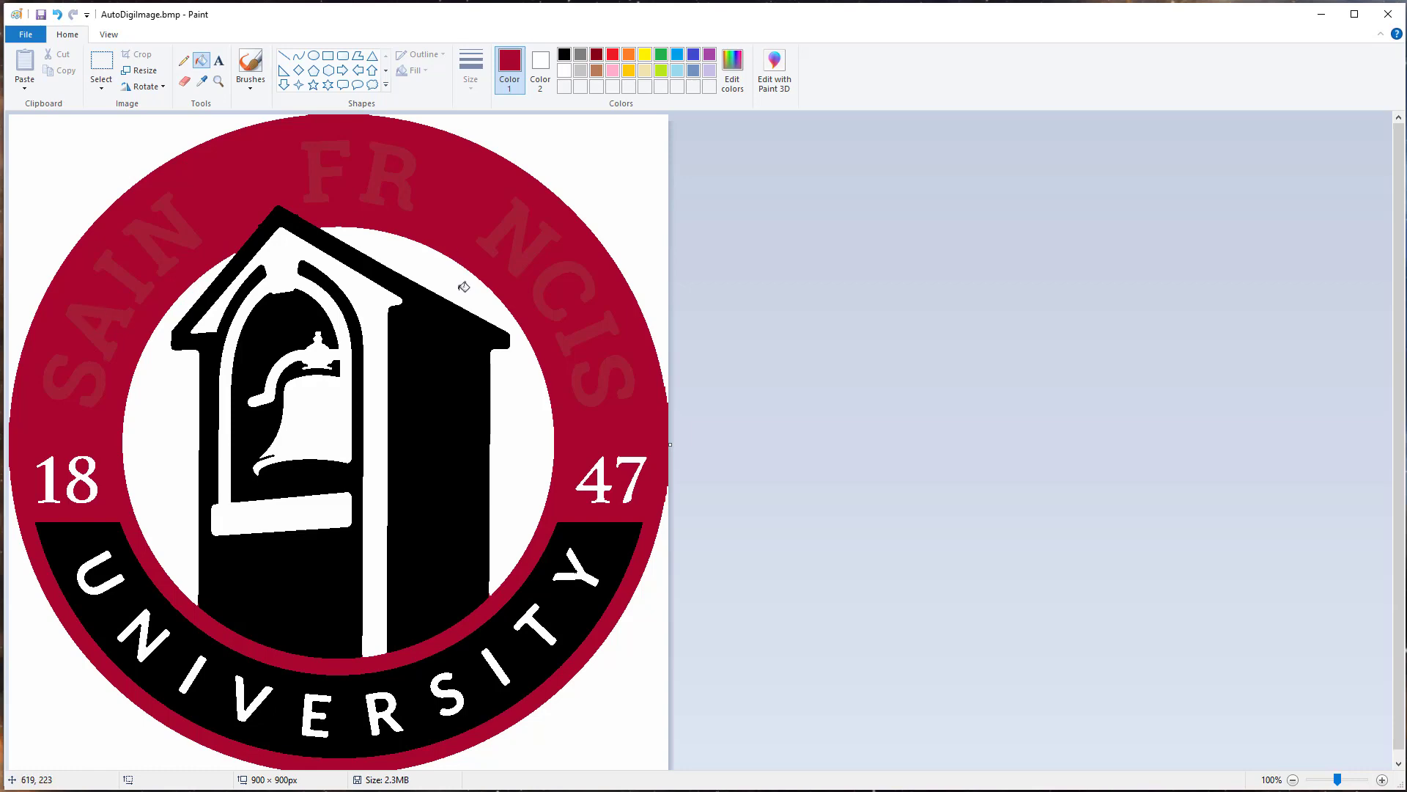
Close AutoDigiImage.bmp with its changes saved and cancel the Autodigitizer Wizard
left_click(1388, 13)
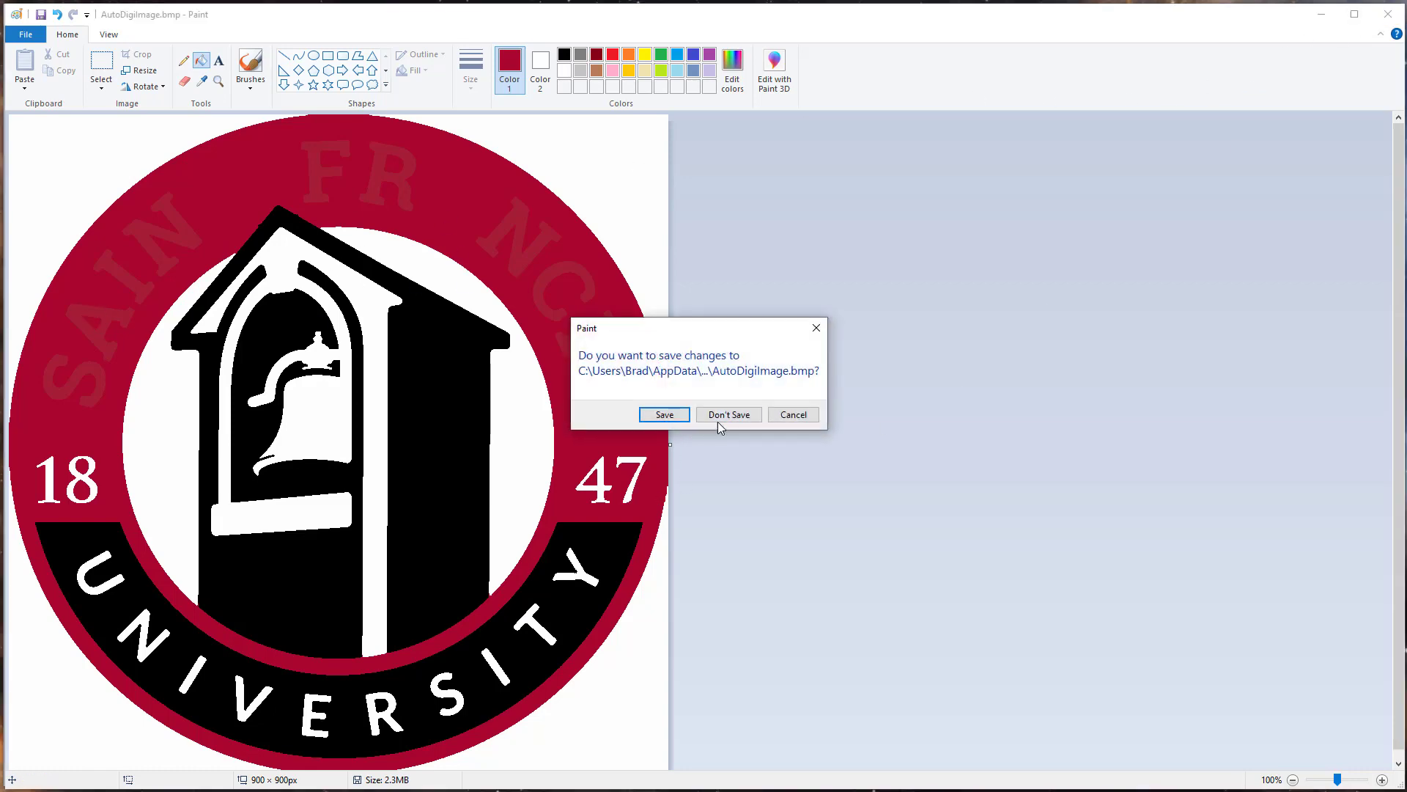
left_click(660, 413)
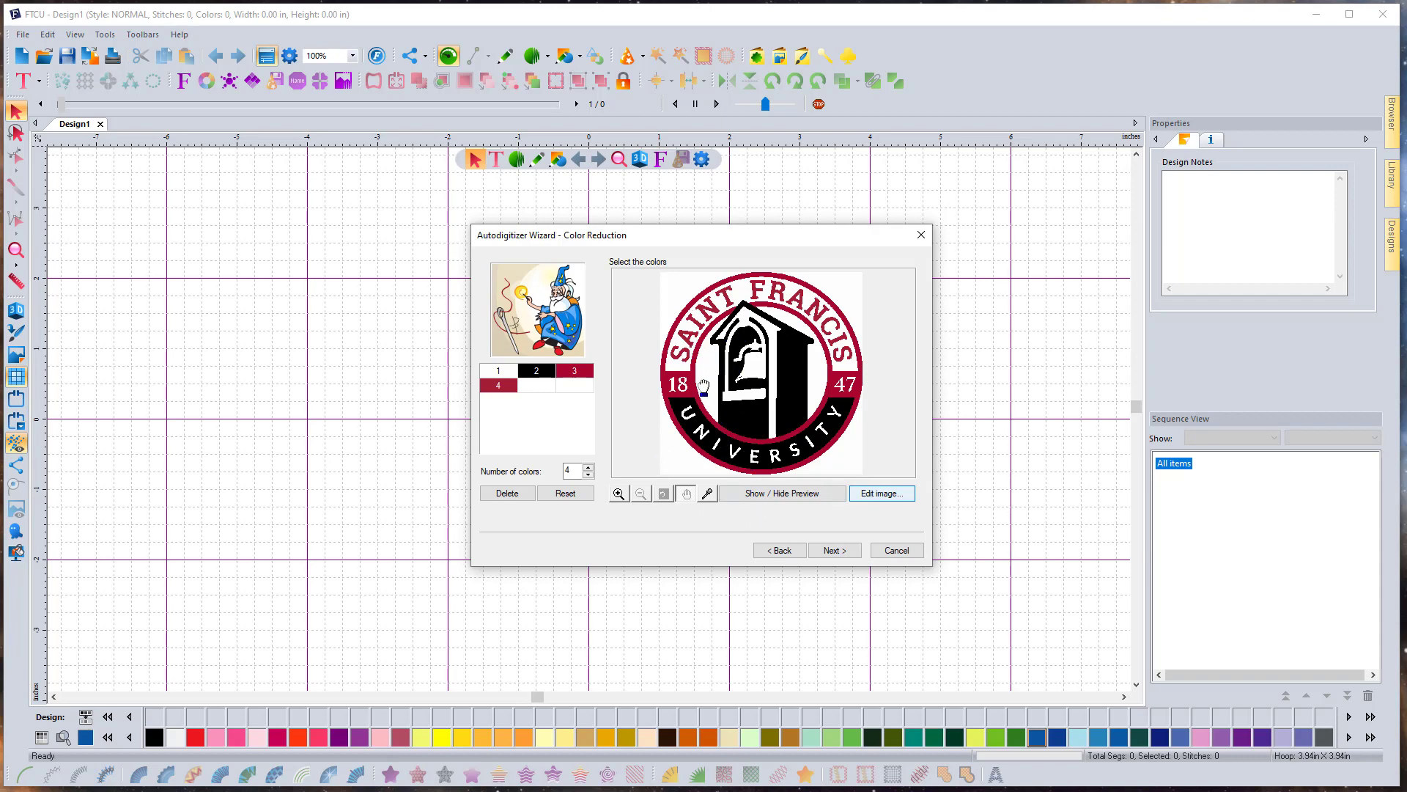
left_click(897, 551)
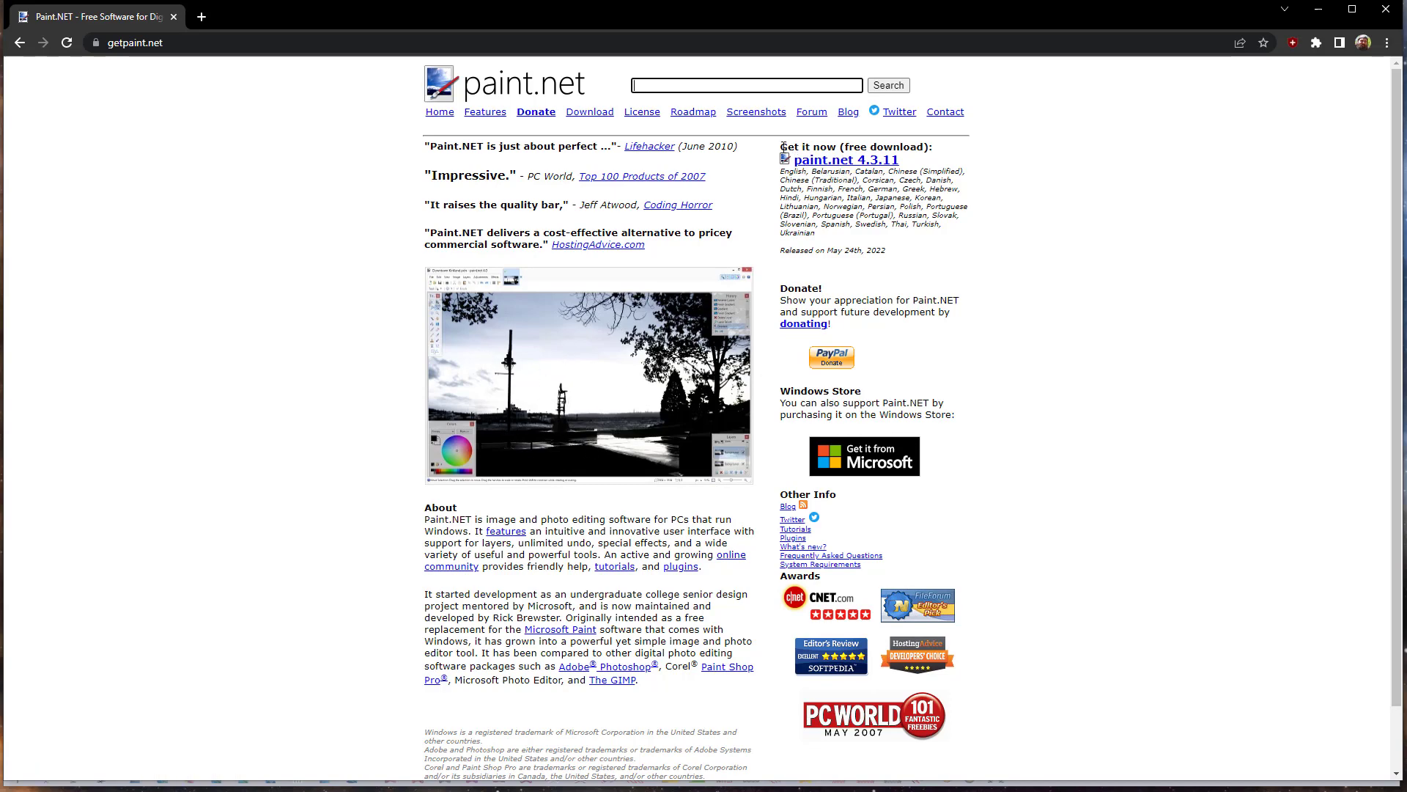
Download the free paint.net 4.3.11 installer from the dotPDN mirror linked on getpaint.net
left_click(845, 161)
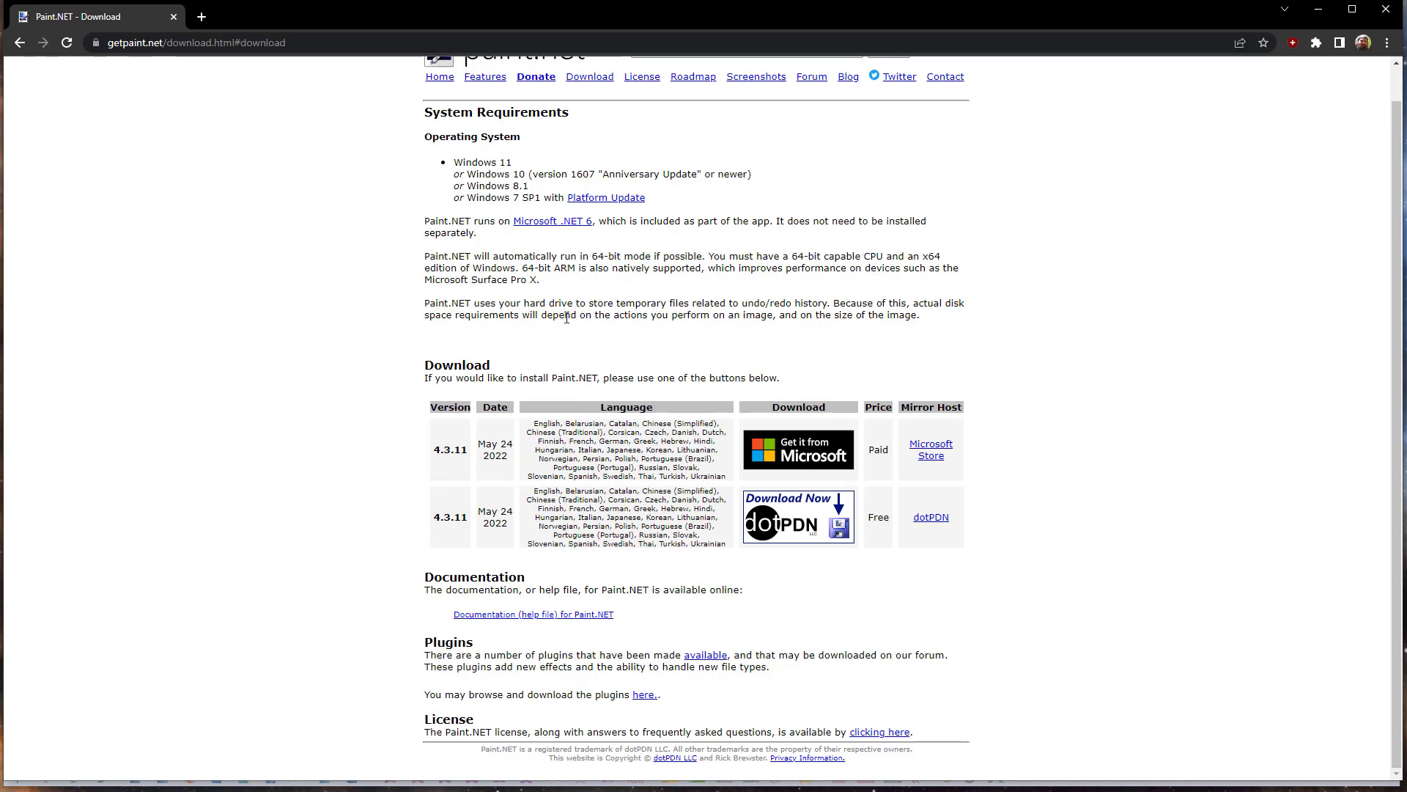
left_click(779, 518)
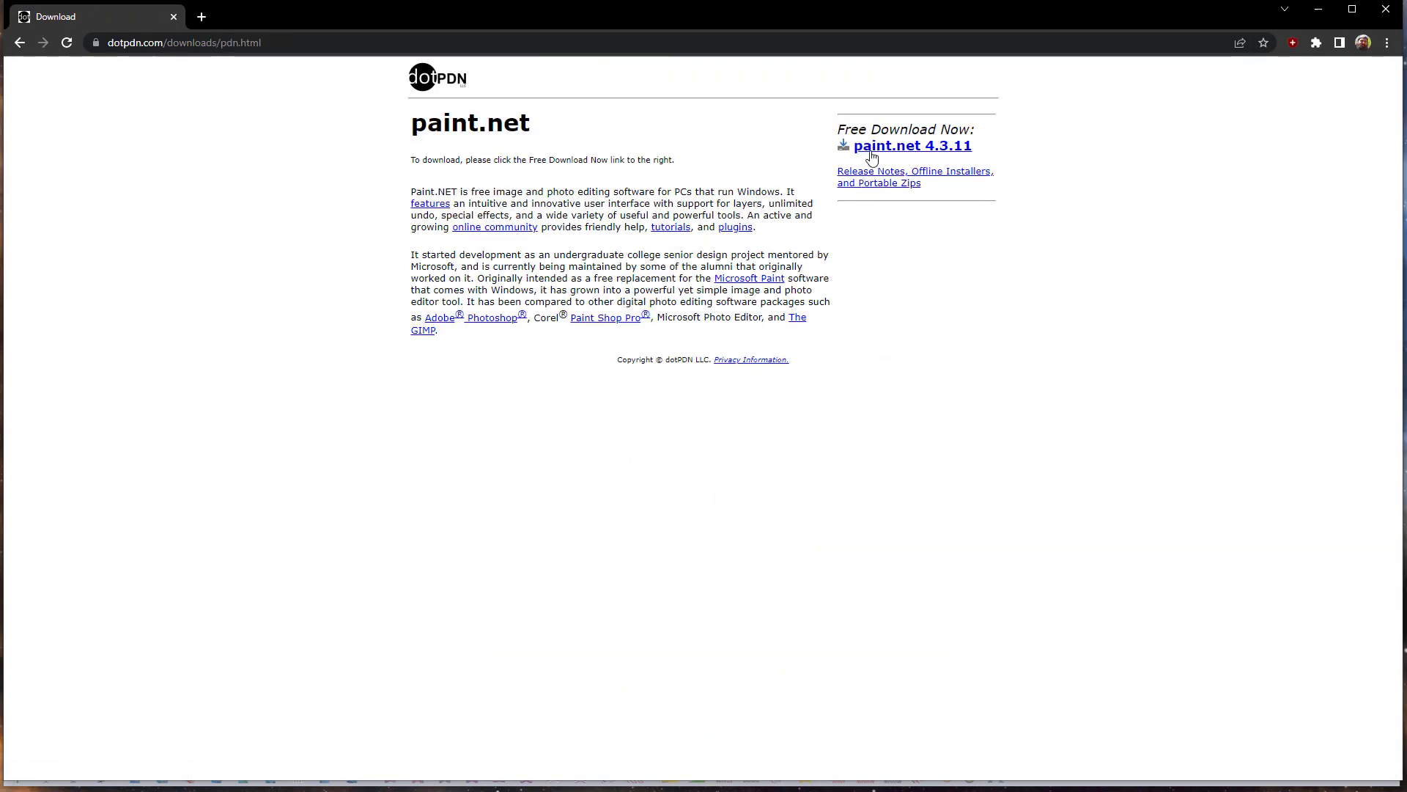
left_click(908, 149)
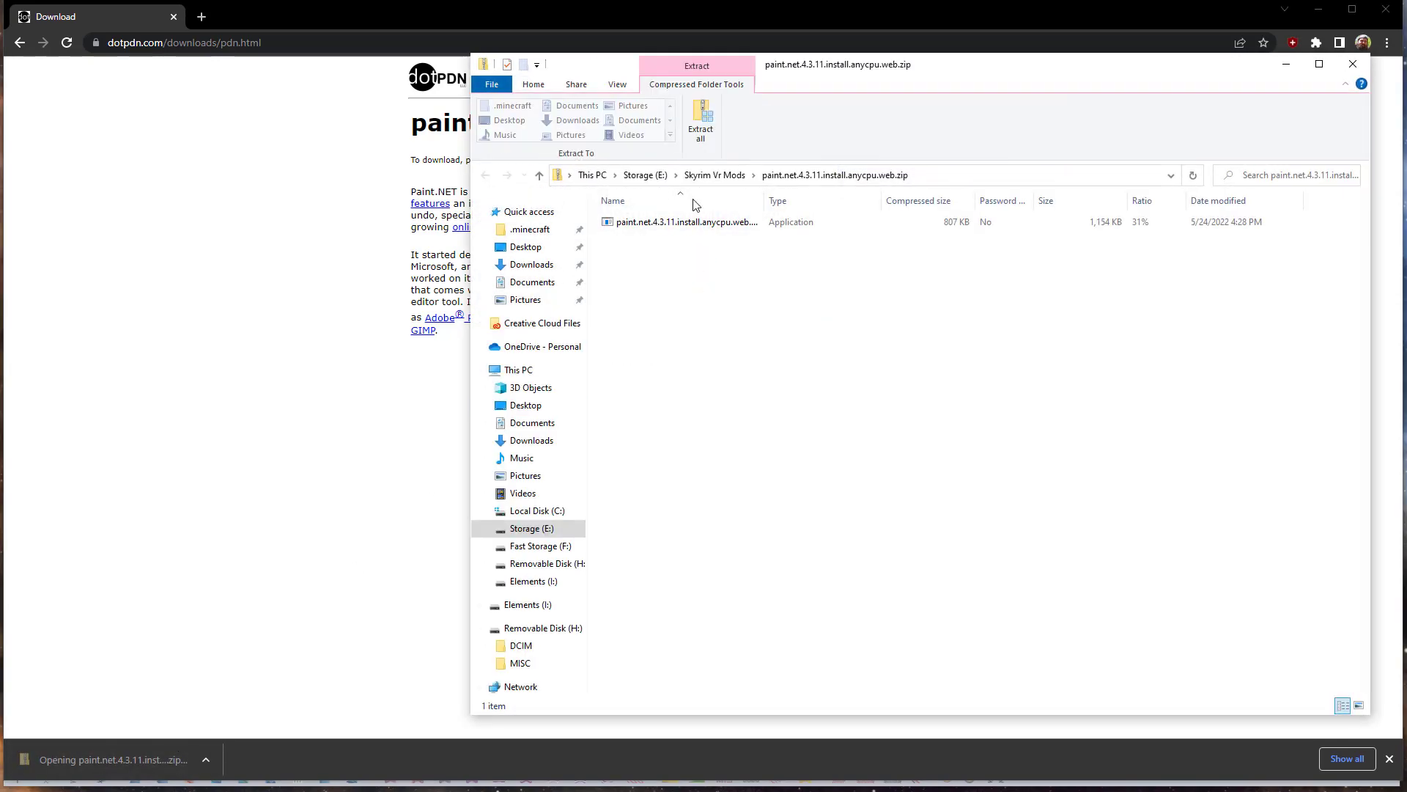
Run the paint.net 4.3.11 installer from the downloaded zip archive and continue through the downloader
left_click_drag(833, 79, 672, 88)
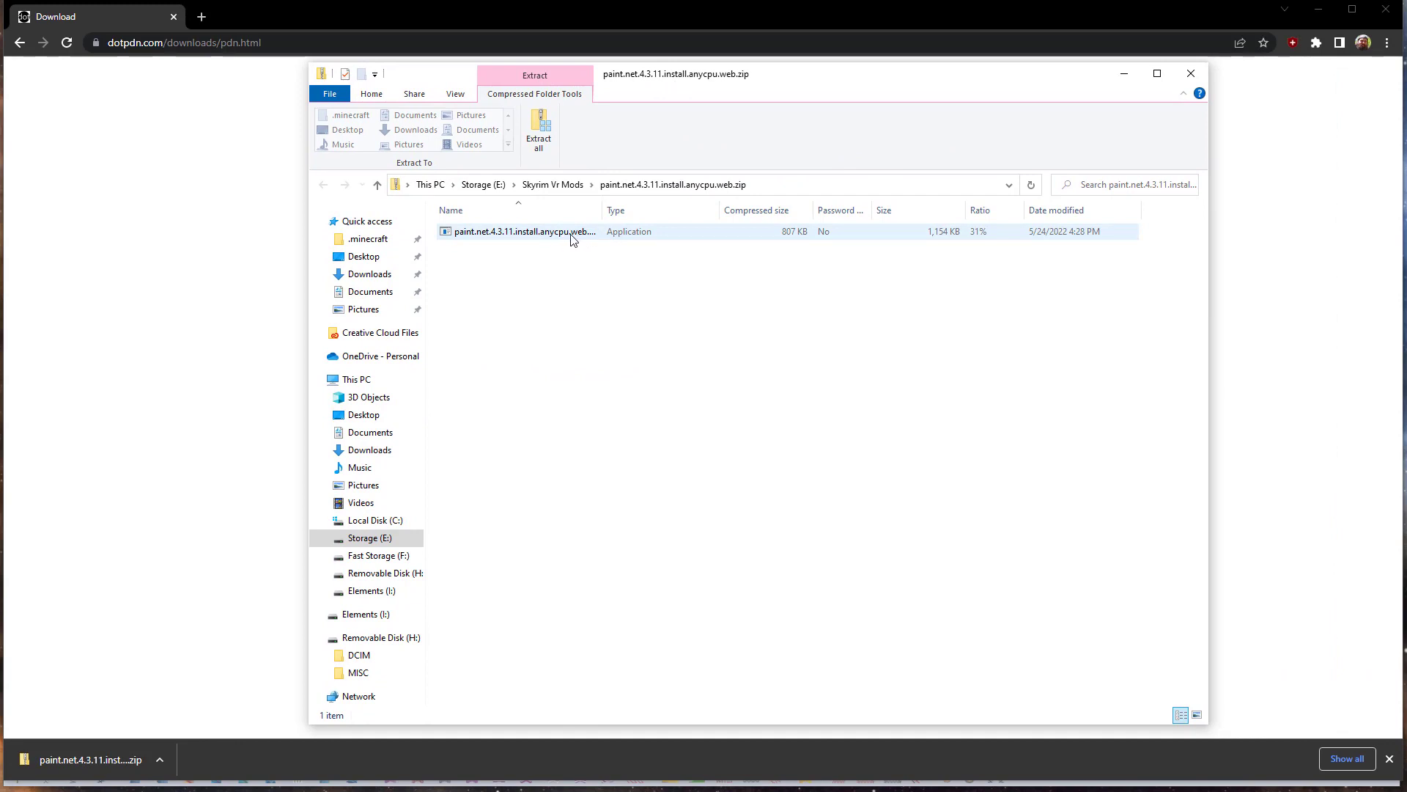
left_click(572, 239)
double_click(571, 239)
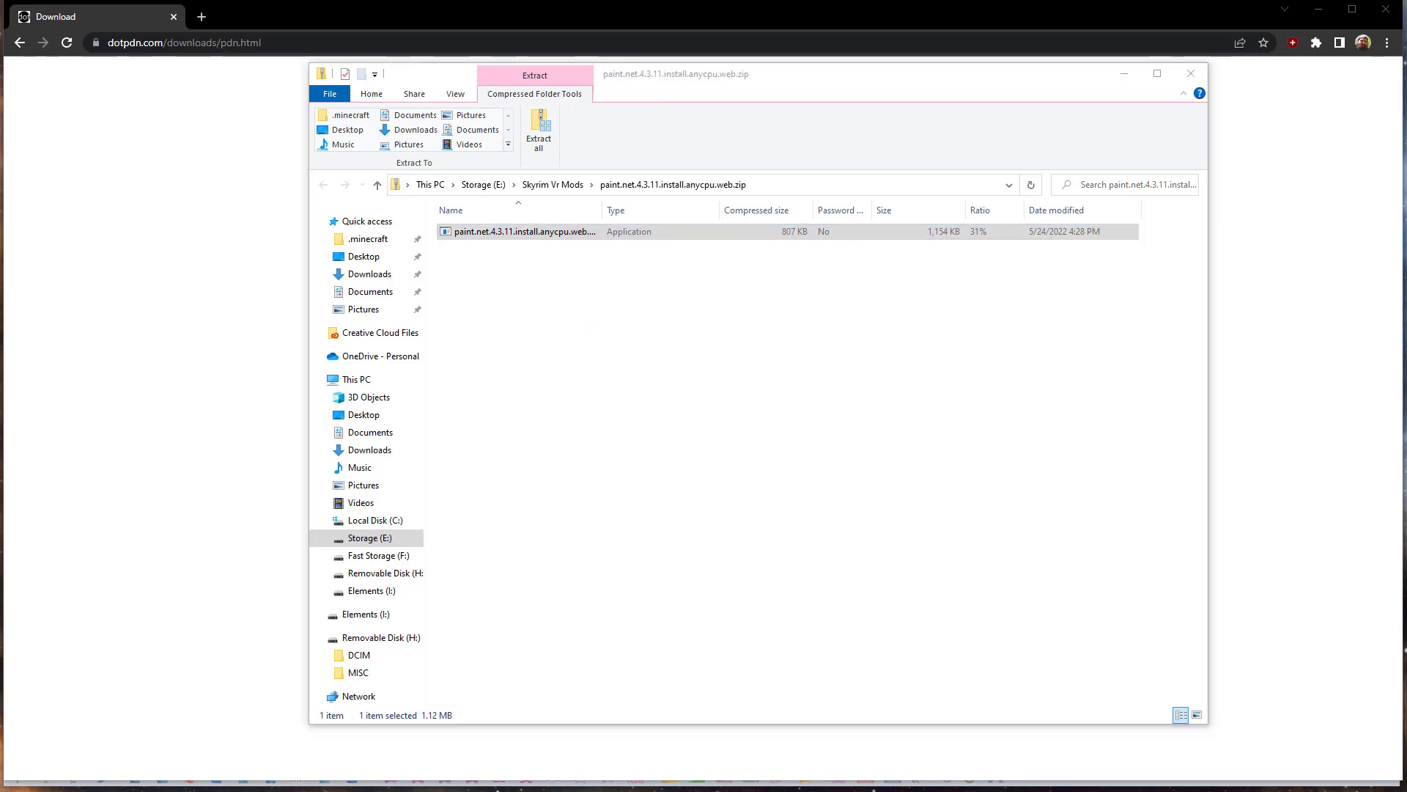
left_click_drag(449, 370, 600, 336)
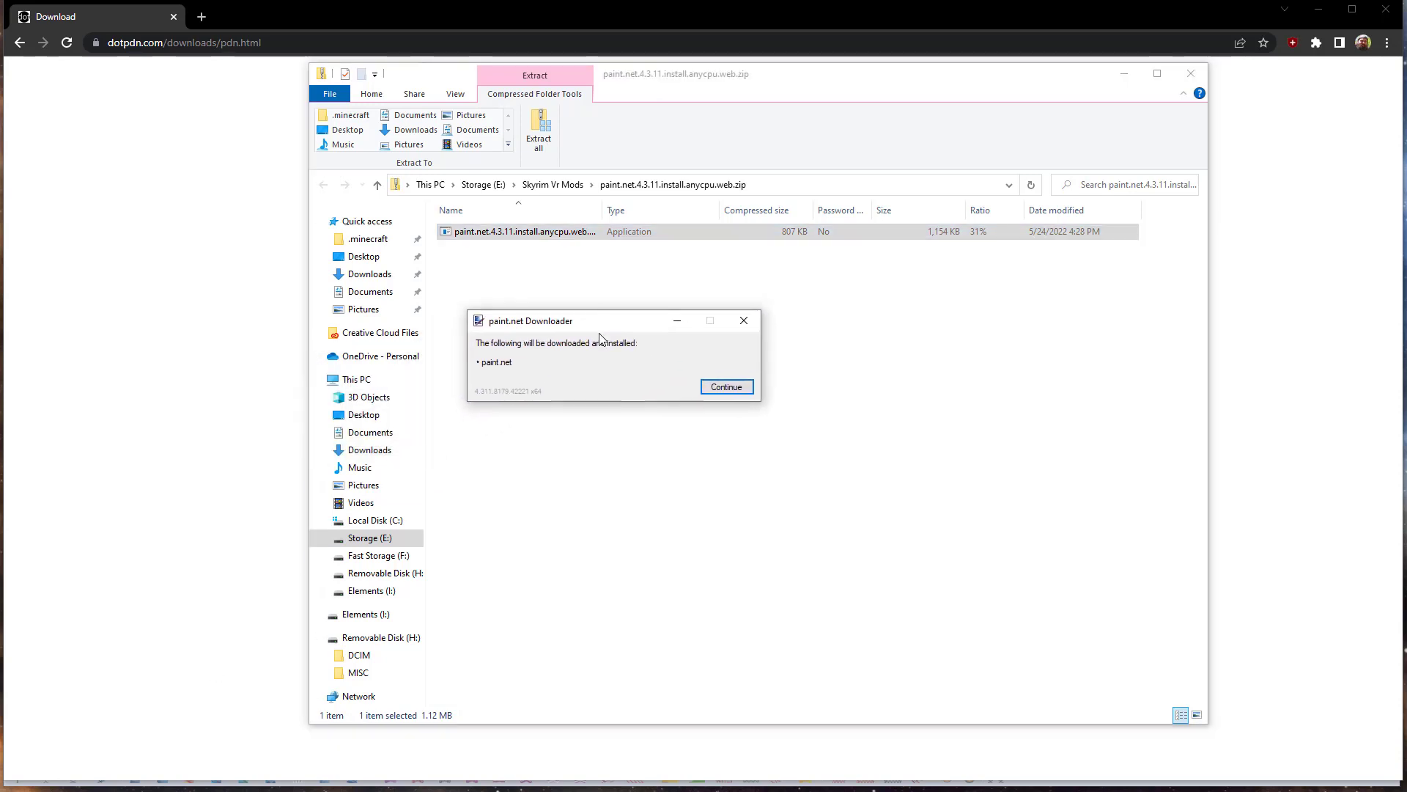
left_click(729, 388)
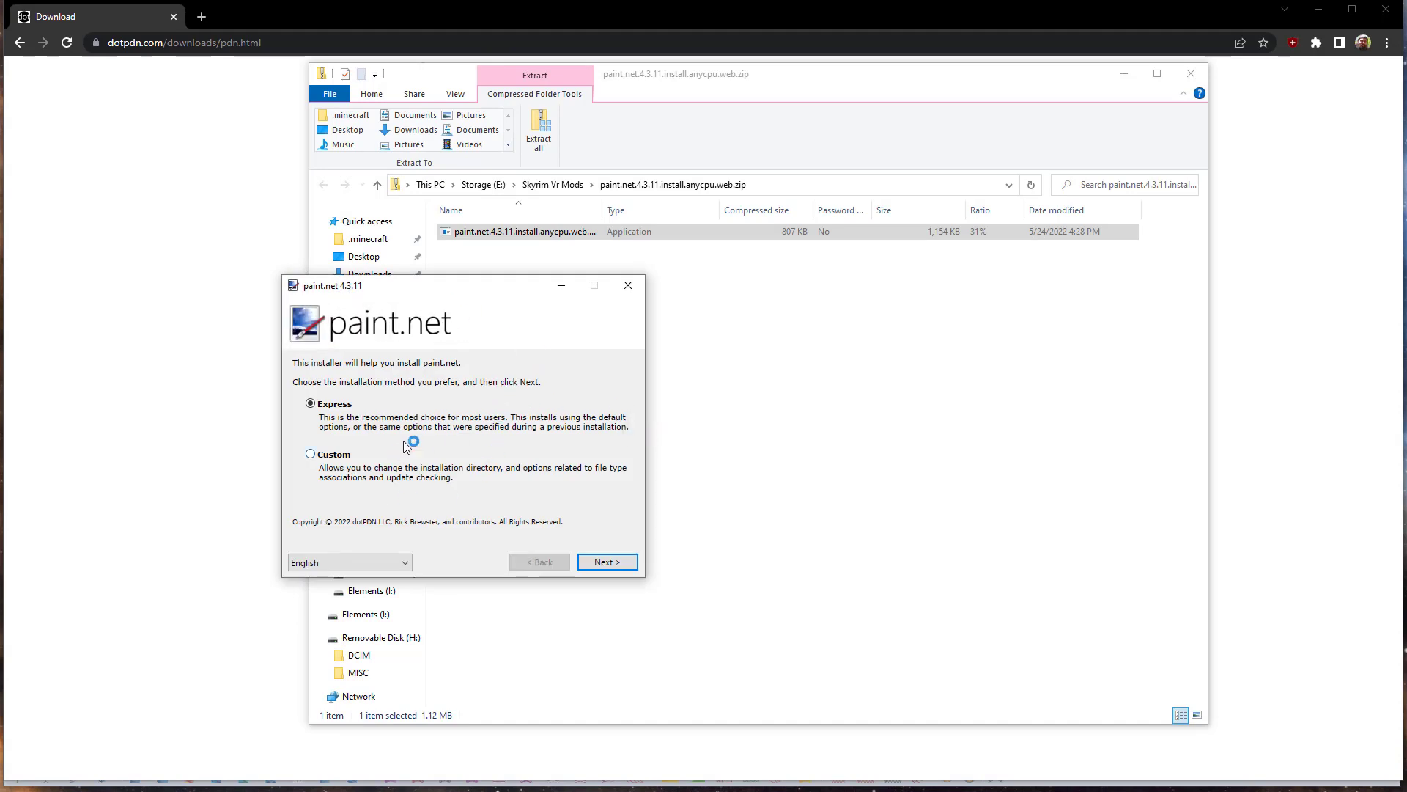
Install paint.net with the Express method, agreeing to the license, and close the archive and browser windows
left_click(605, 562)
left_click(433, 534)
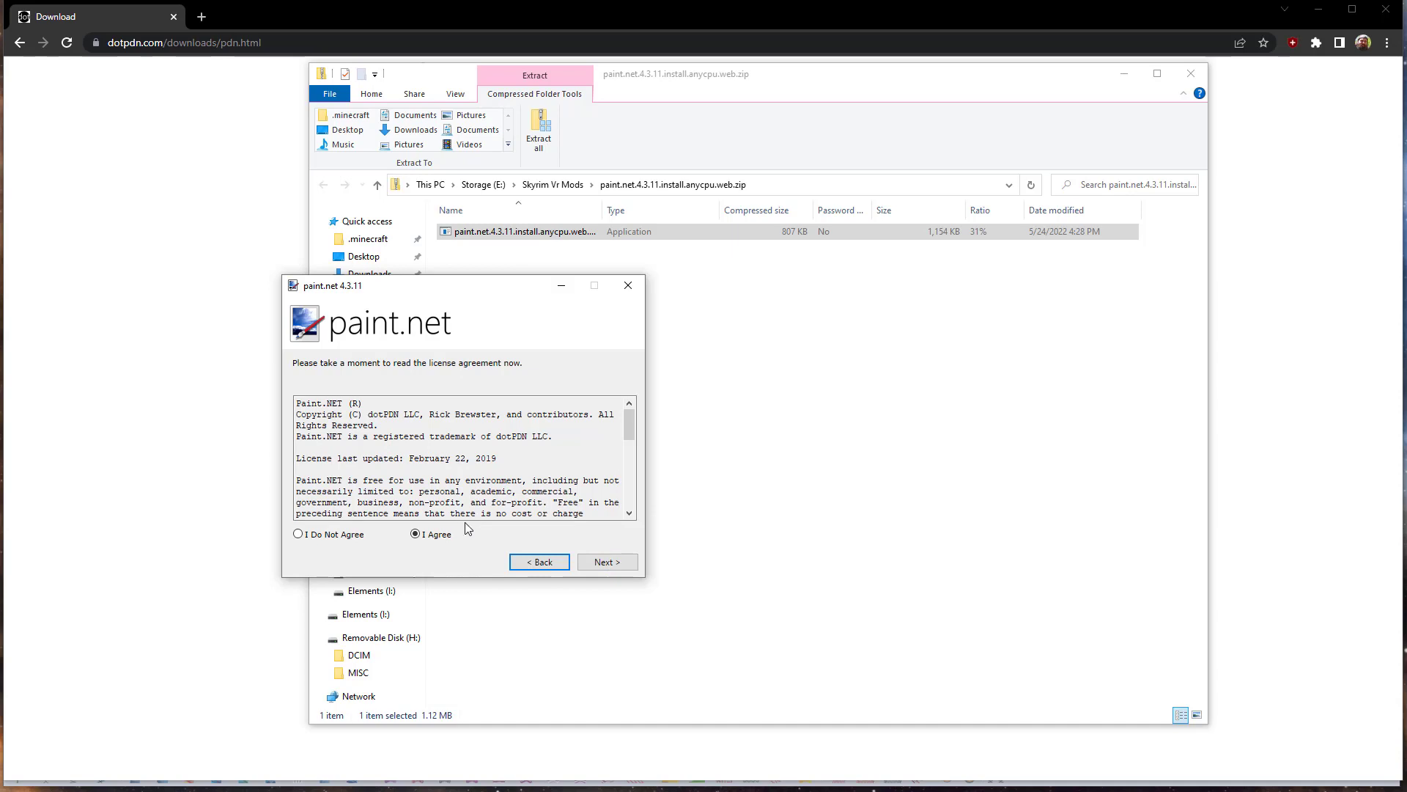
left_click(606, 562)
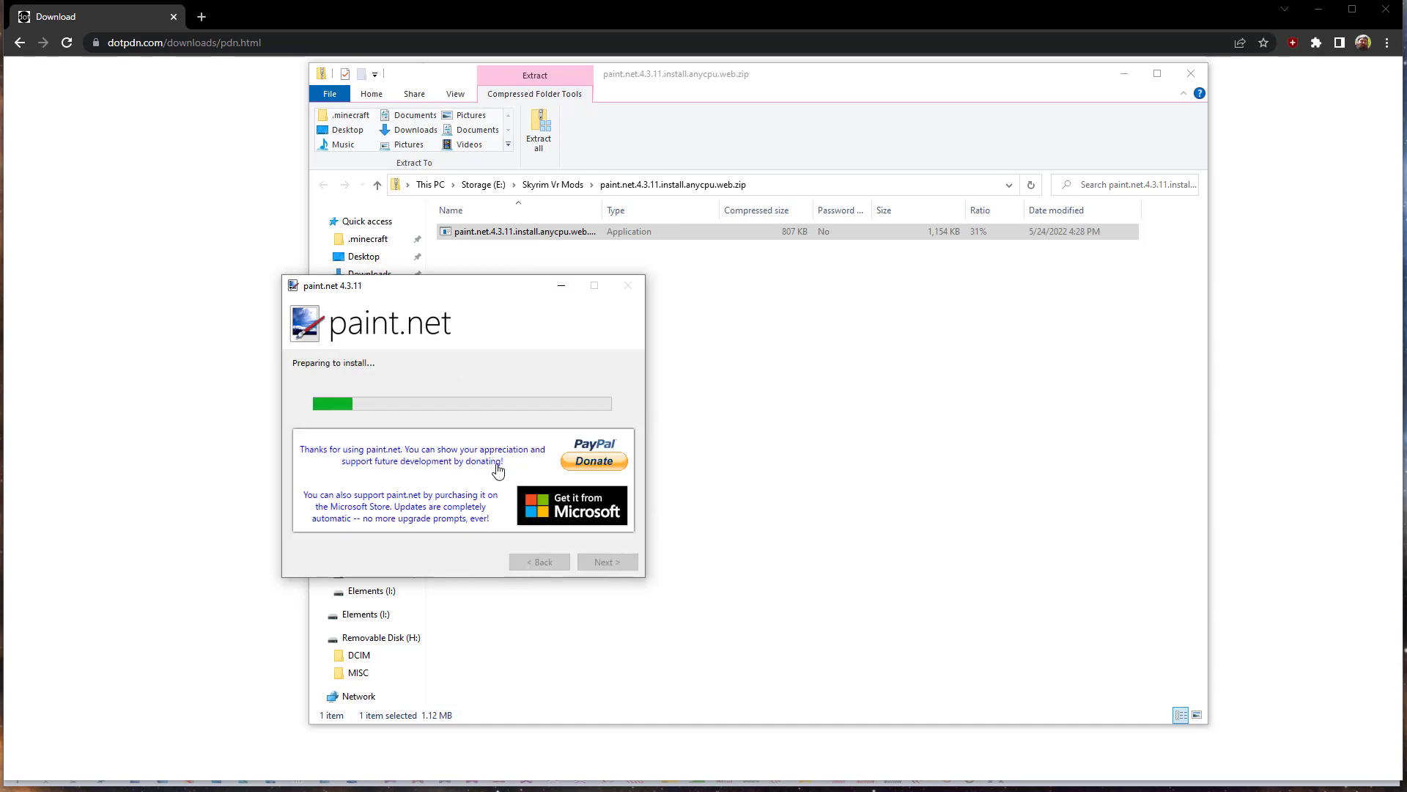
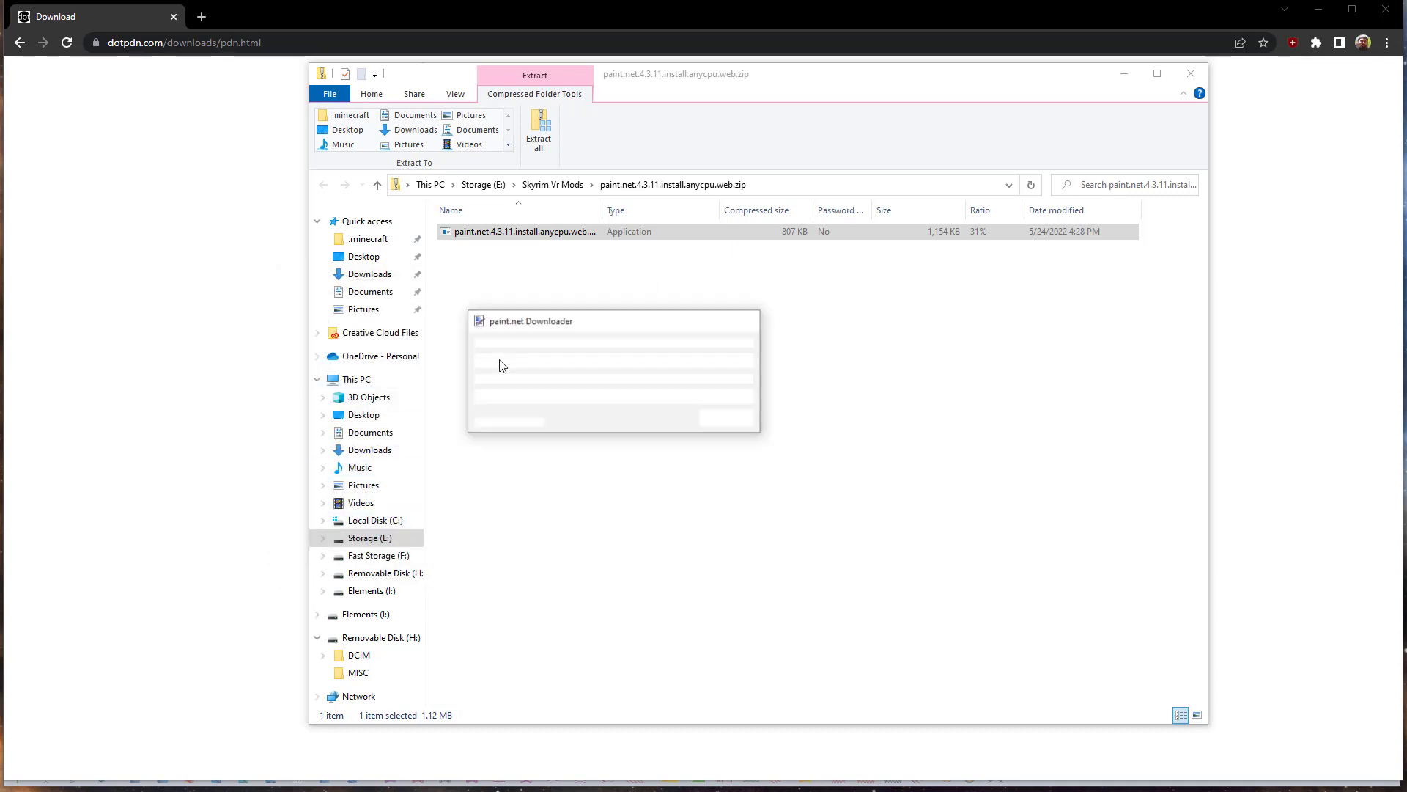
left_click(1191, 74)
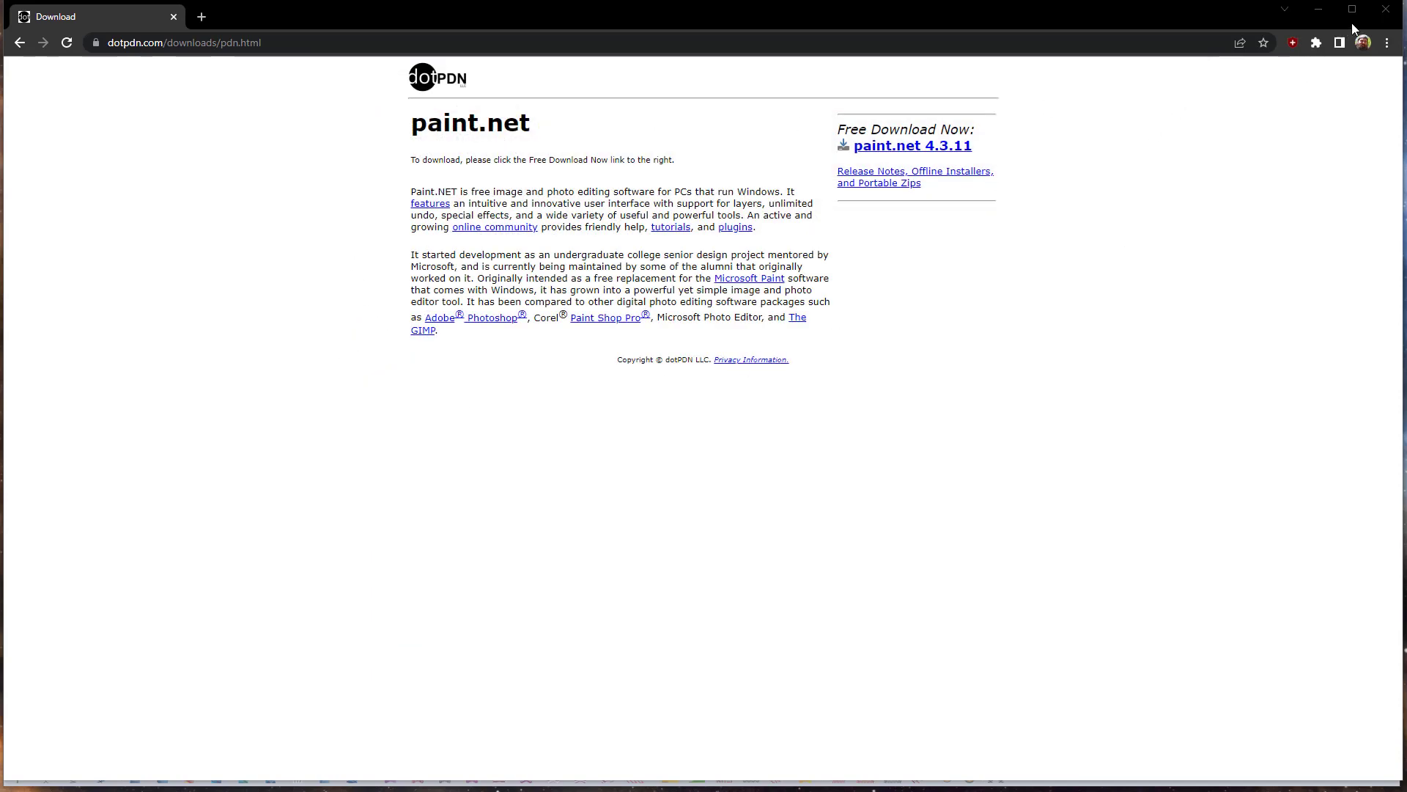
left_click(1386, 10)
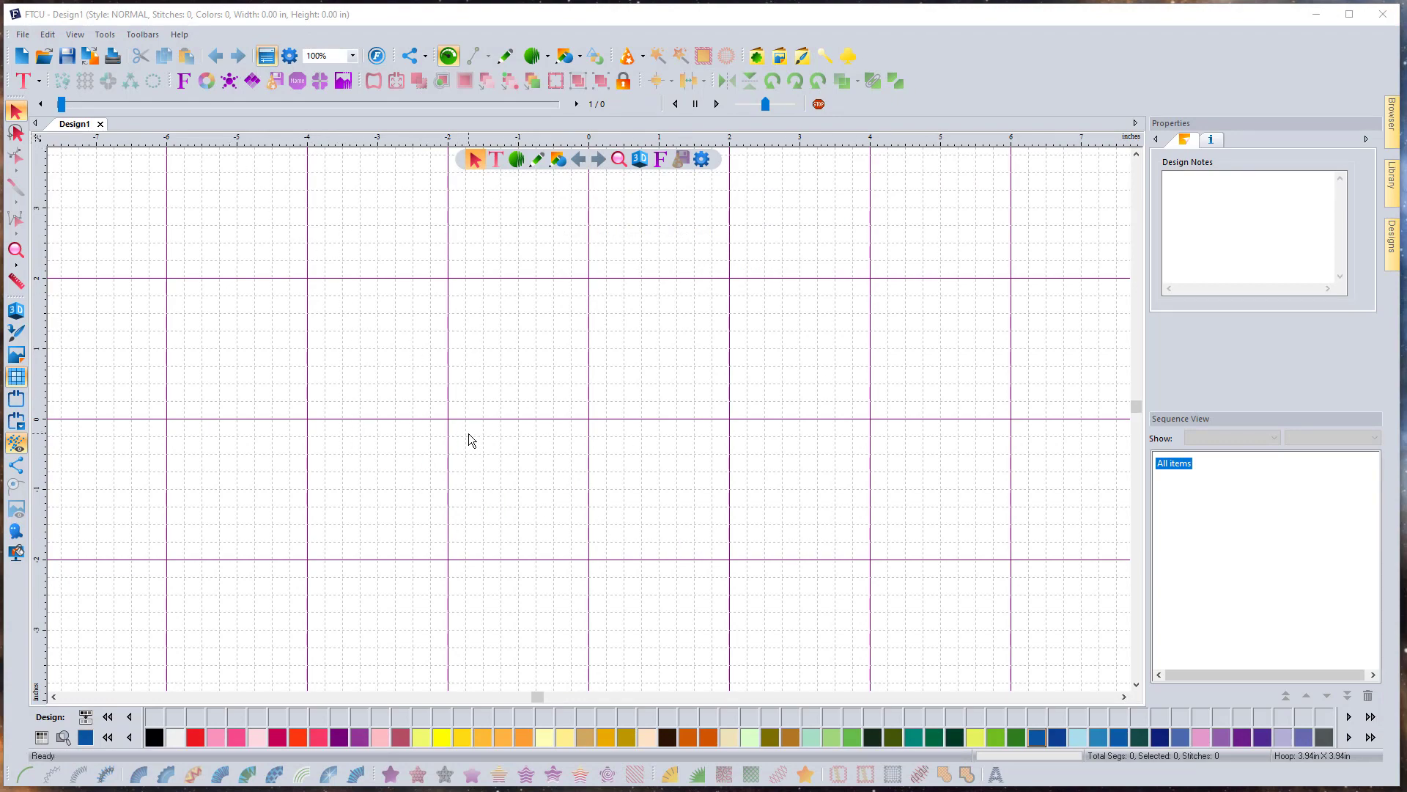
right_click(591, 425)
left_click(570, 409)
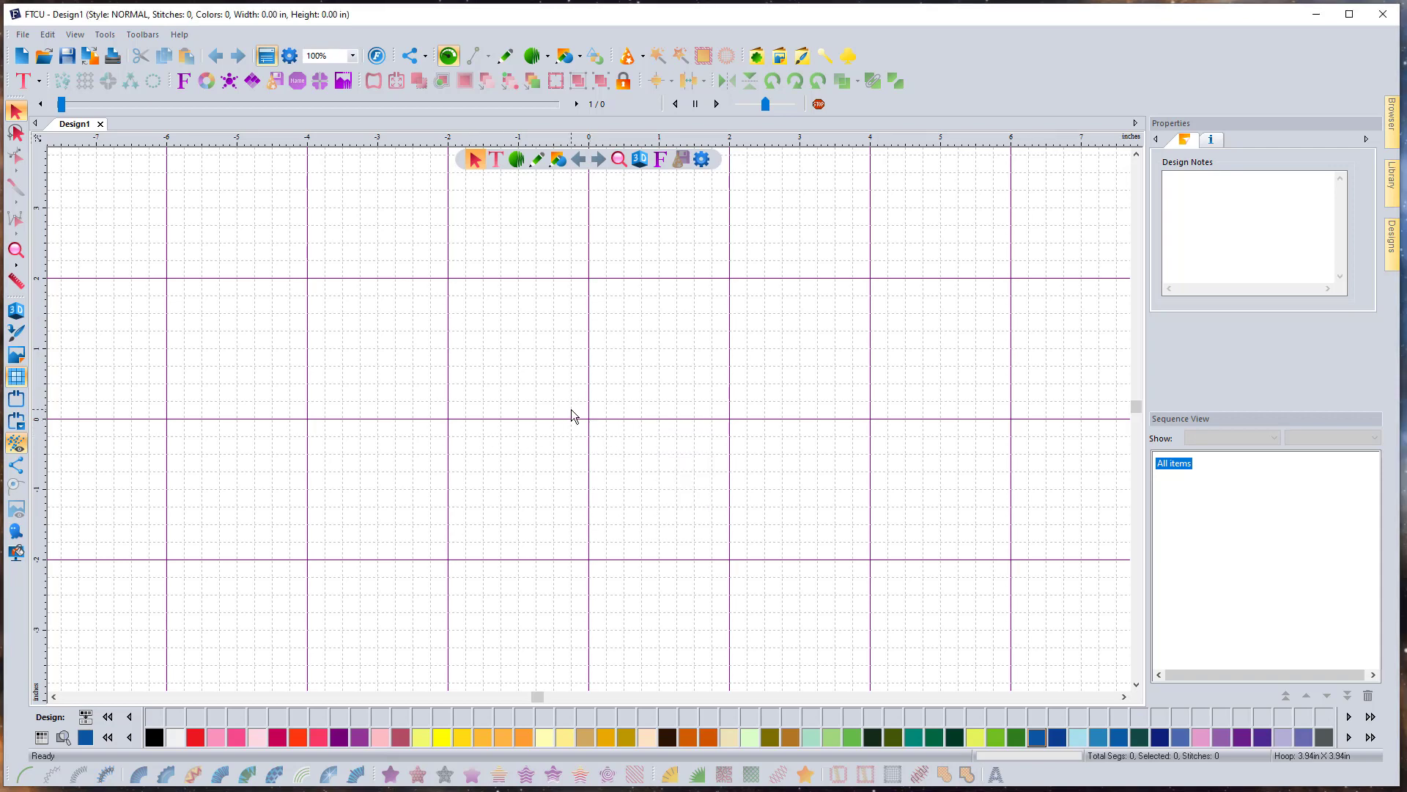
Open the Environment preferences and display the choices for the image editing program
left_click(110, 38)
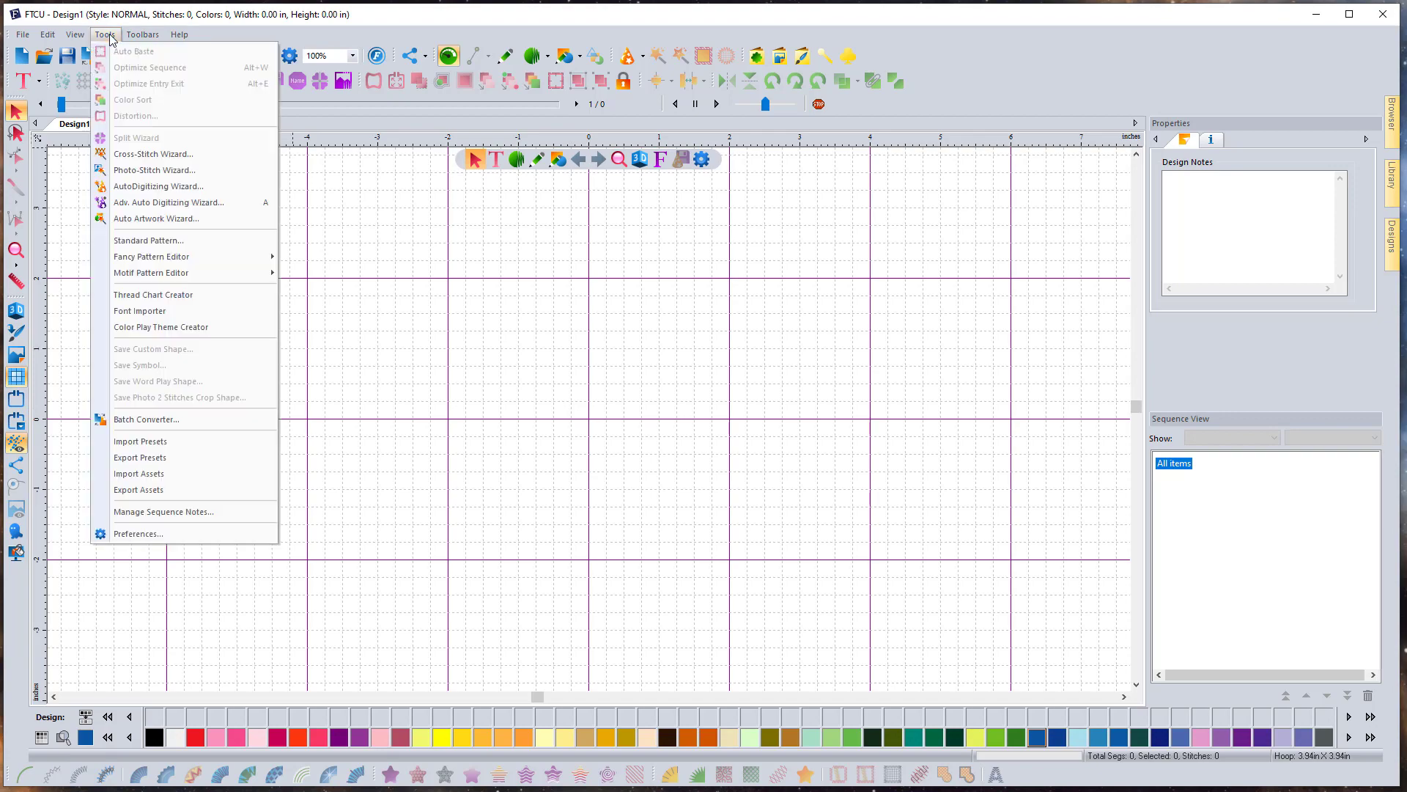
left_click(183, 533)
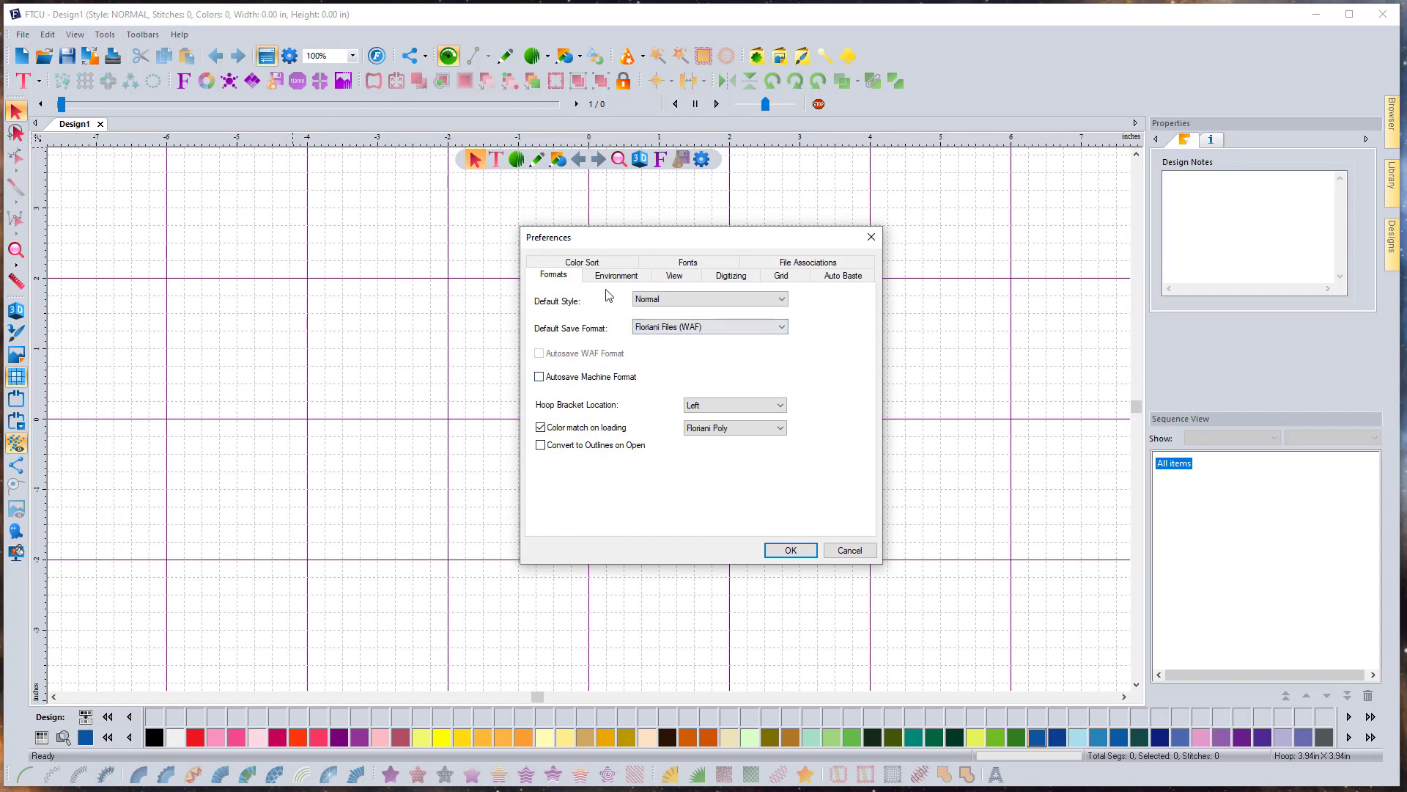
left_click(629, 278)
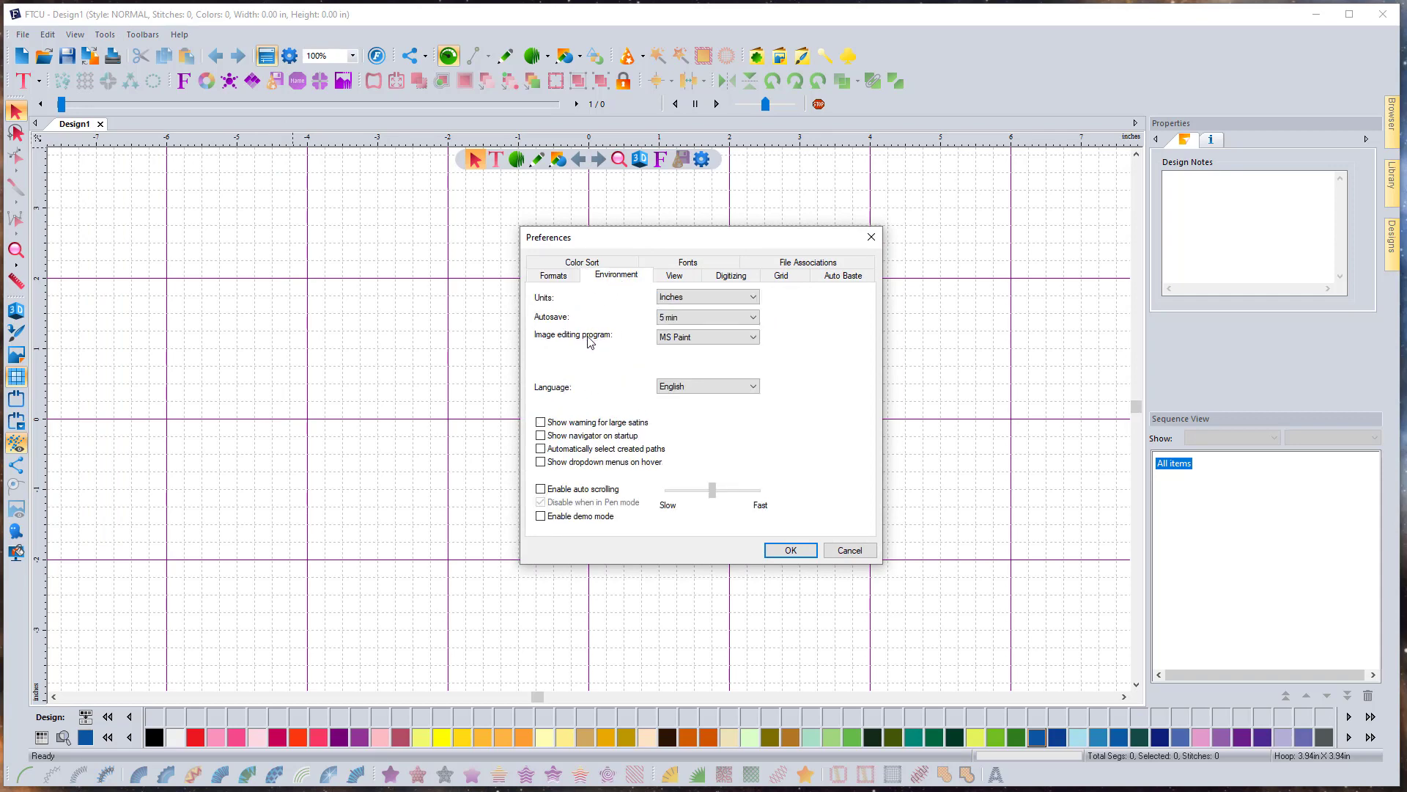
left_click(692, 343)
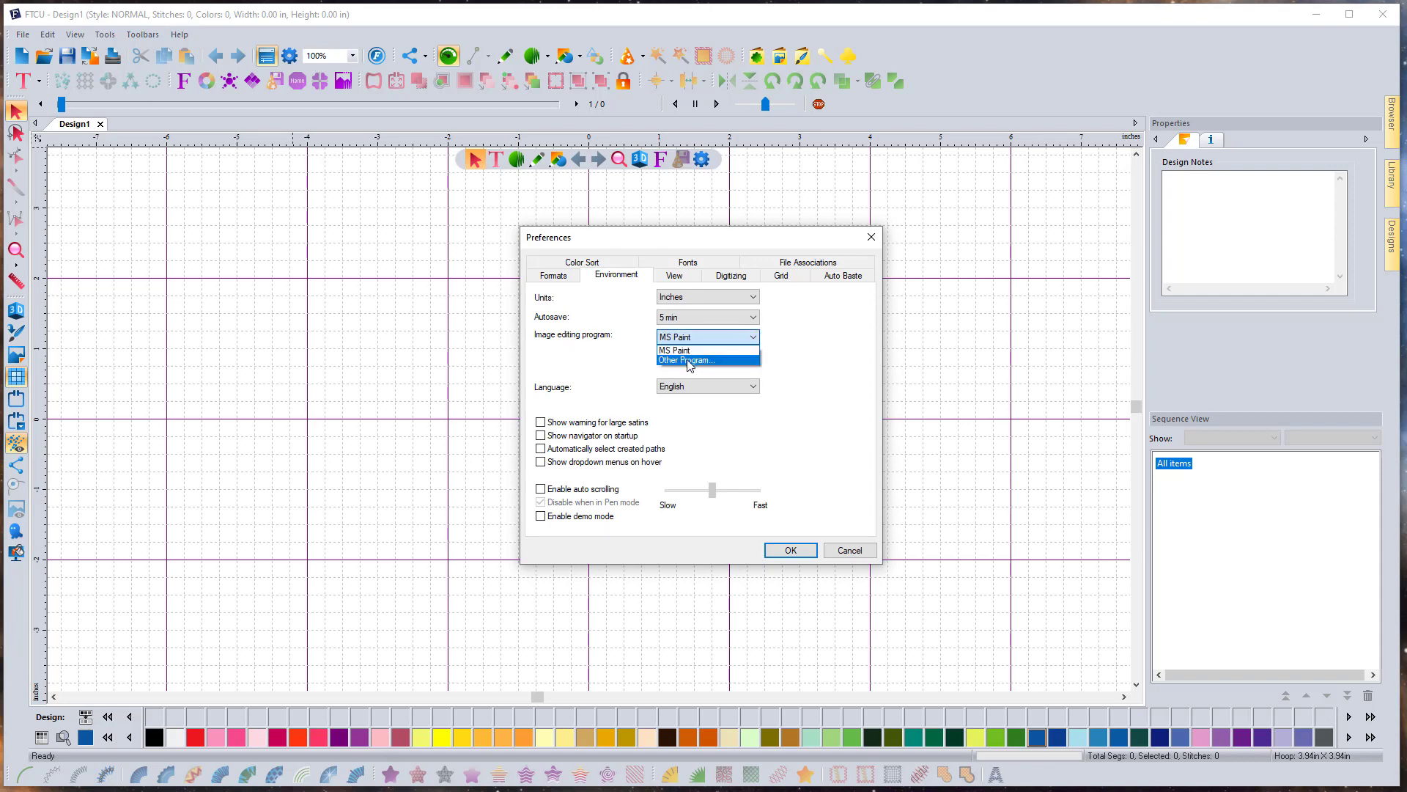
left_click(635, 358)
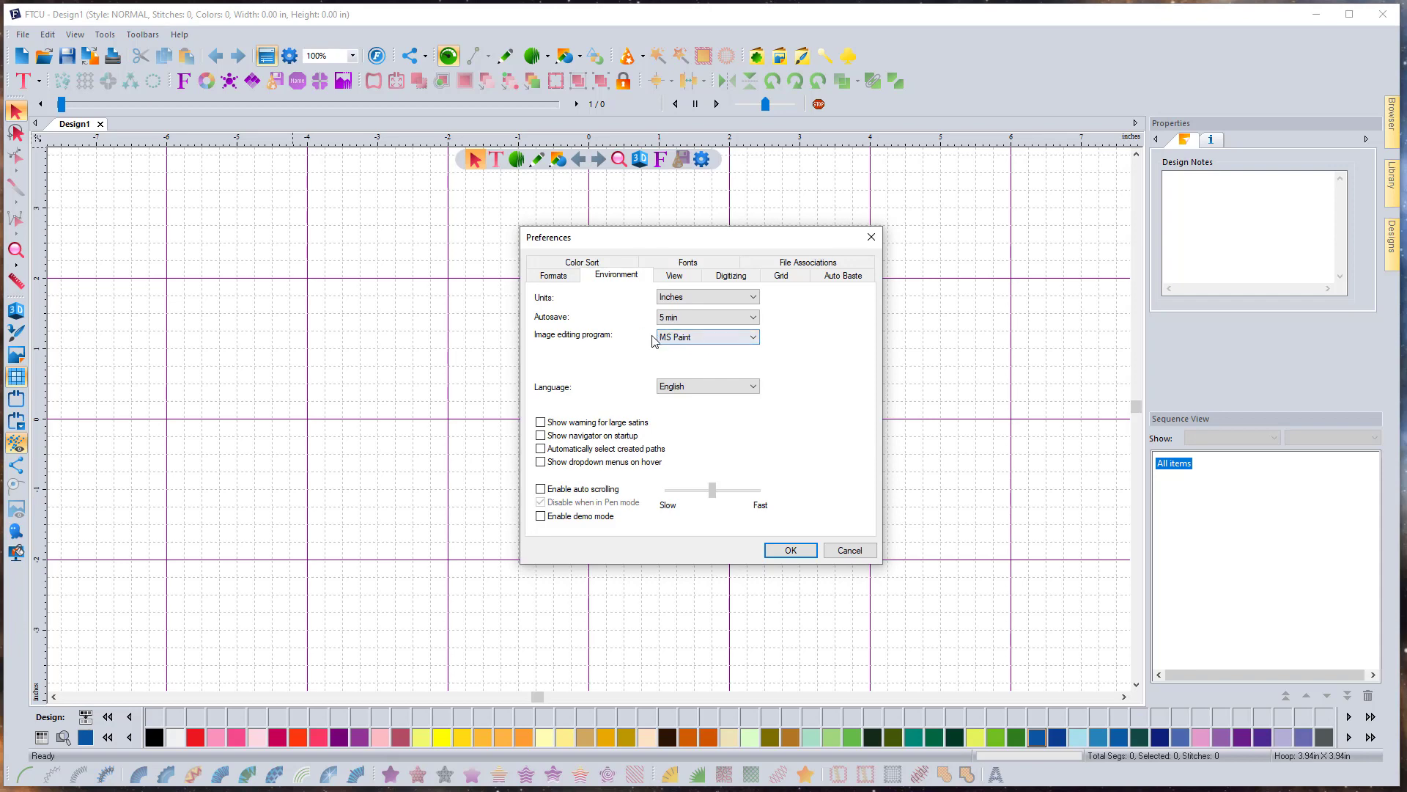
Set the image editing program to paintdotnet.exe from the paint.net folder in C: Program Files
left_click(692, 339)
left_click(689, 365)
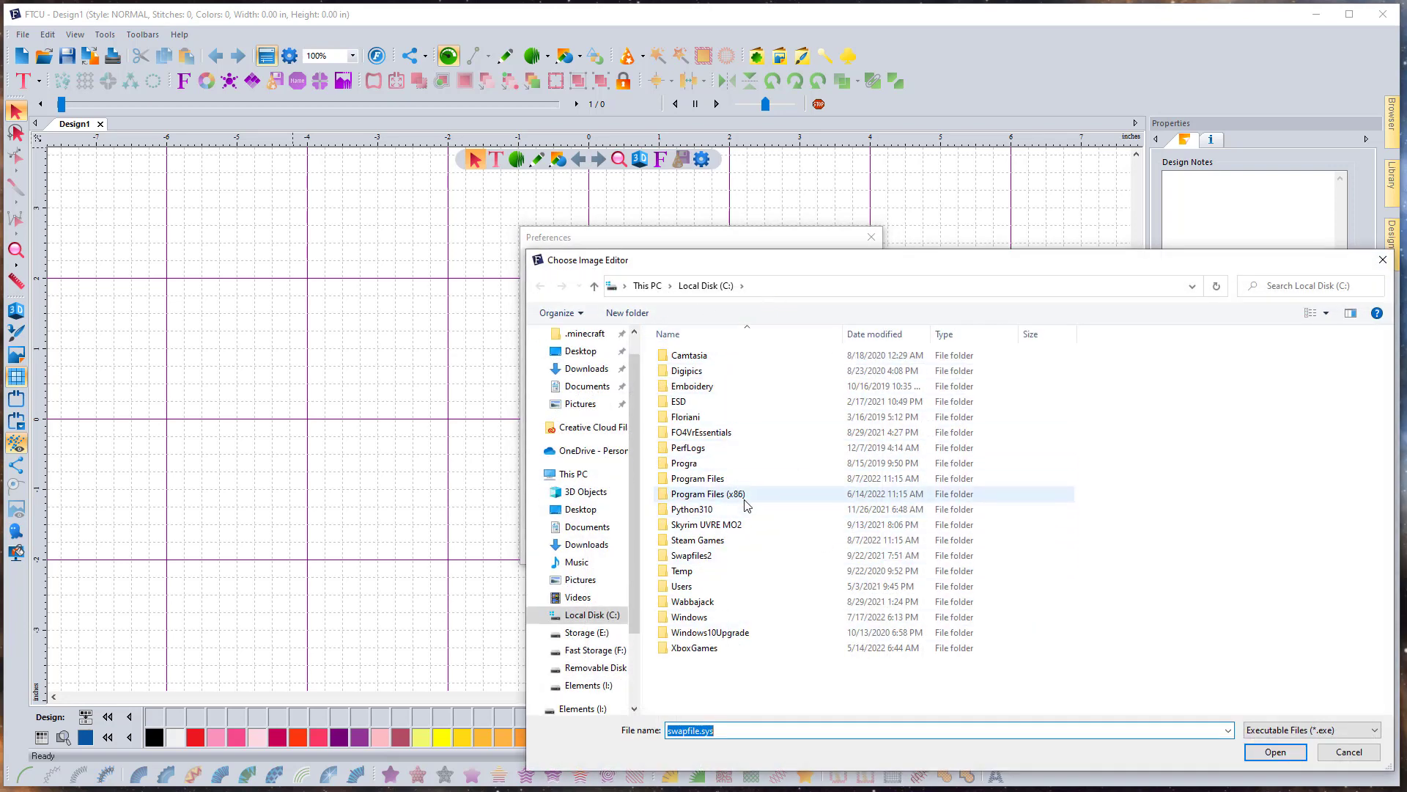
double_click(716, 480)
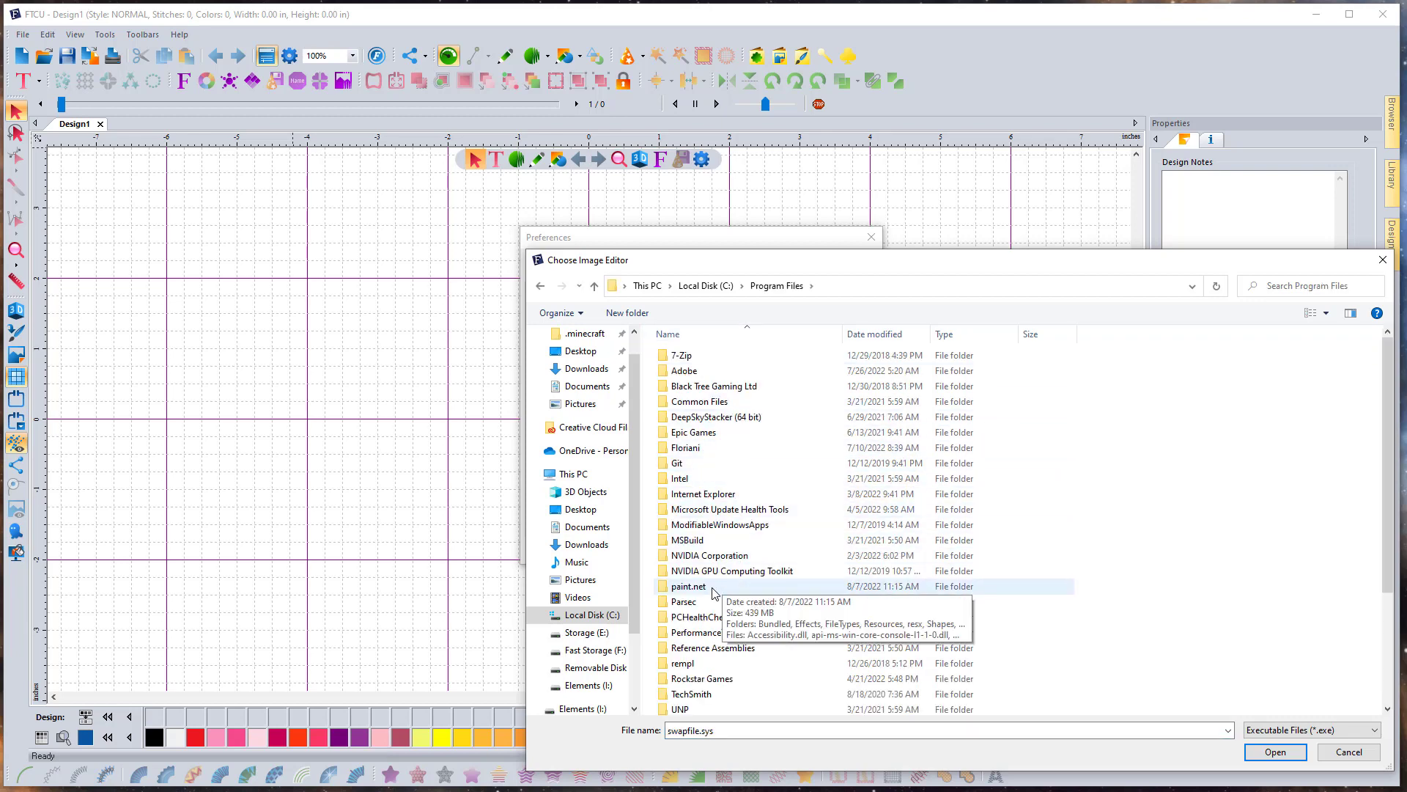
double_click(712, 587)
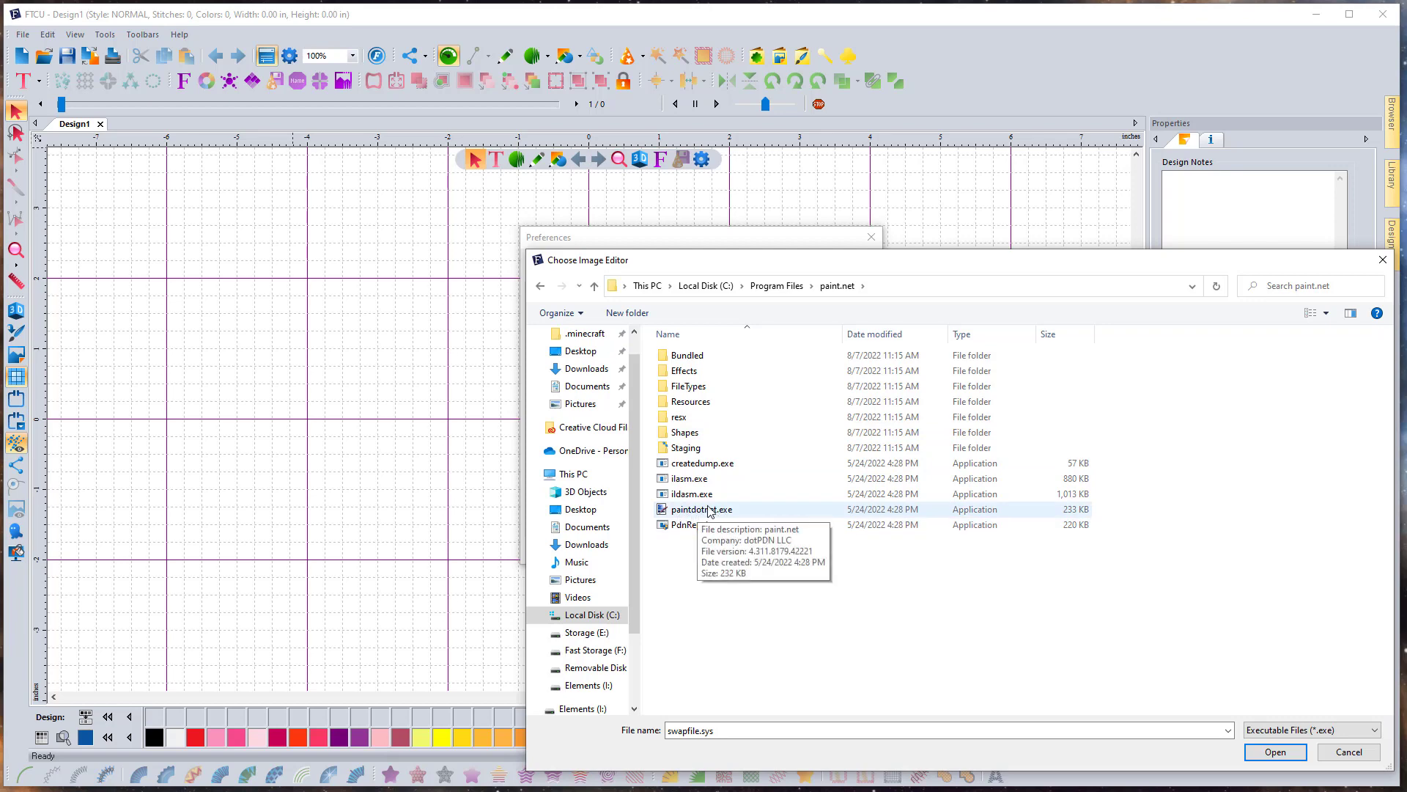
left_click(712, 510)
left_click(1276, 751)
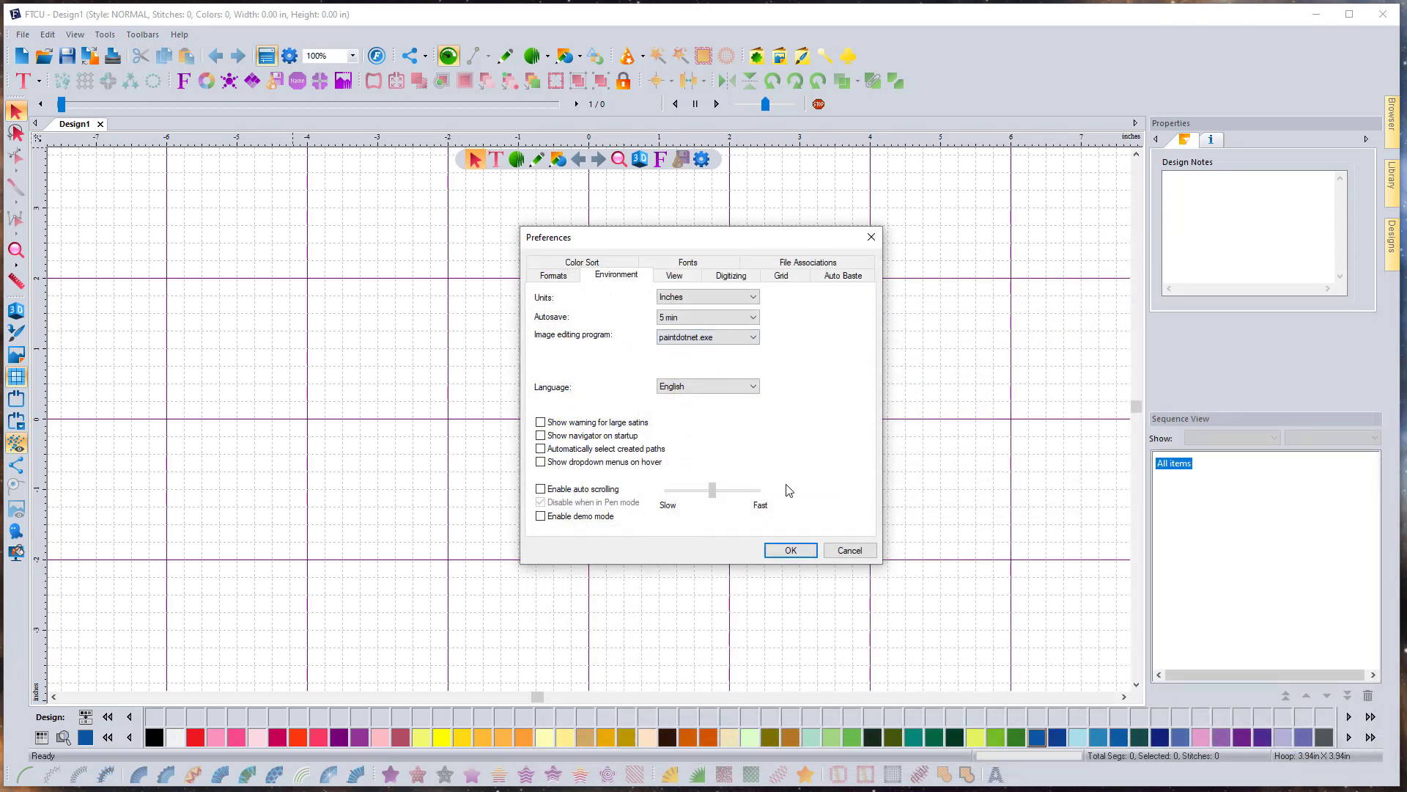
Confirm the preferences and start the Autodigitizer Wizard
left_click(791, 550)
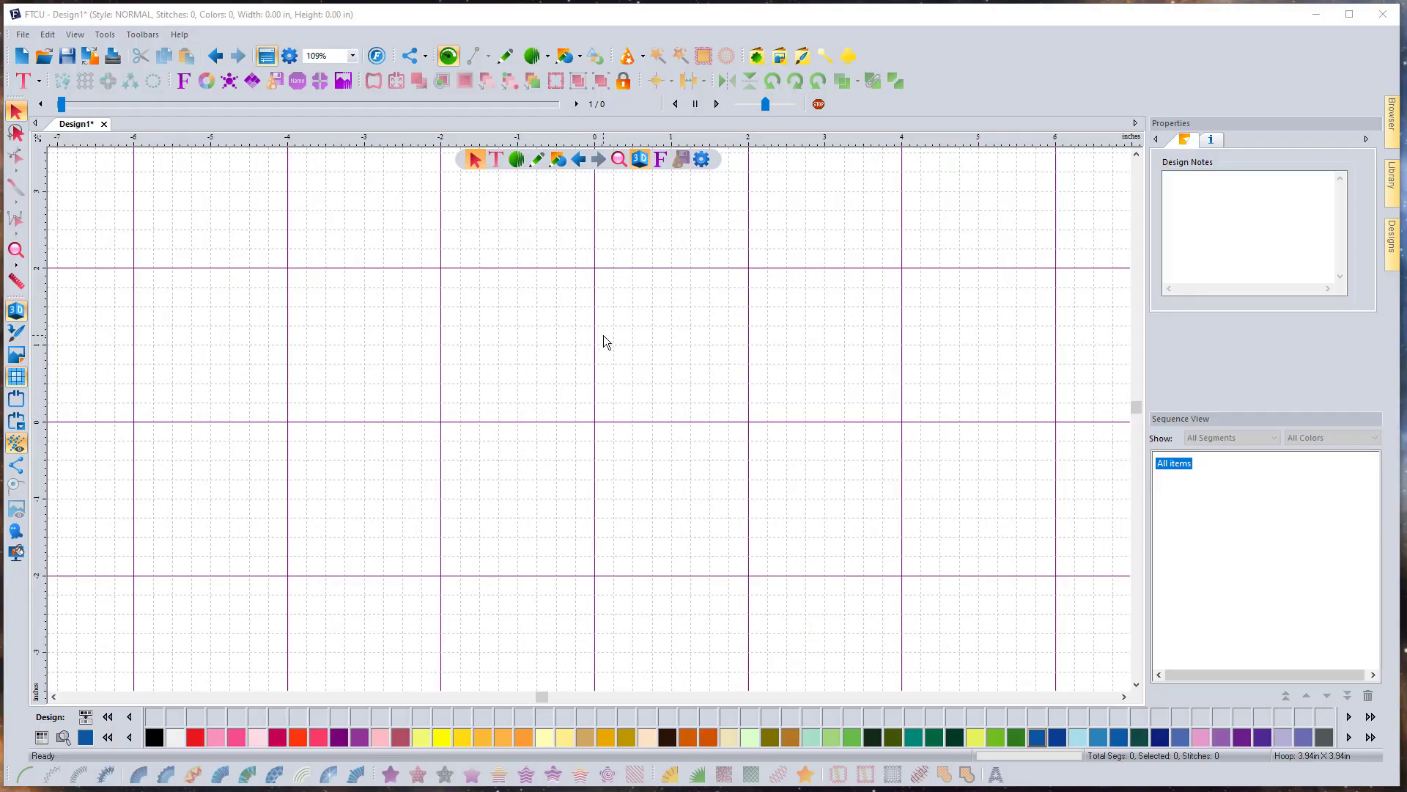
left_click(627, 64)
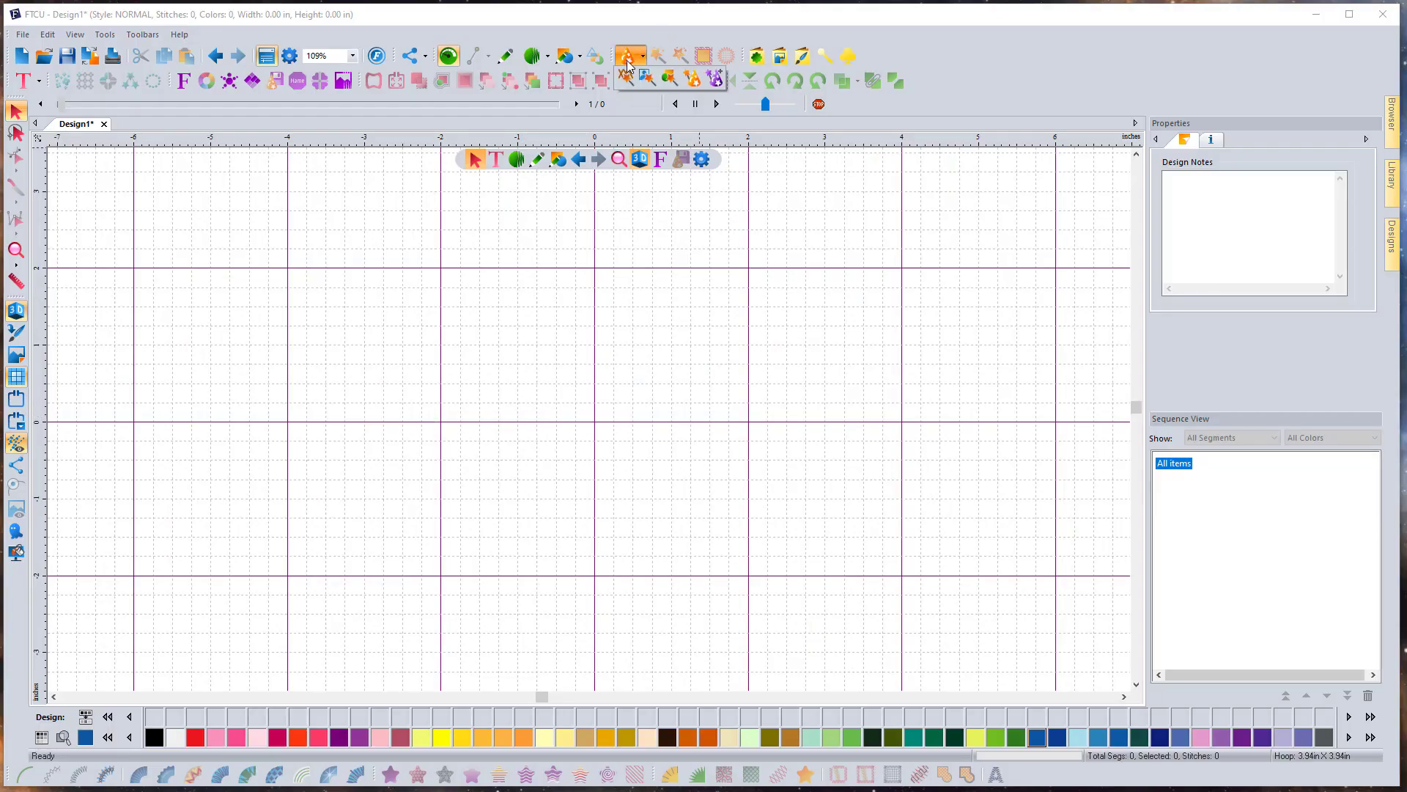
left_click(714, 79)
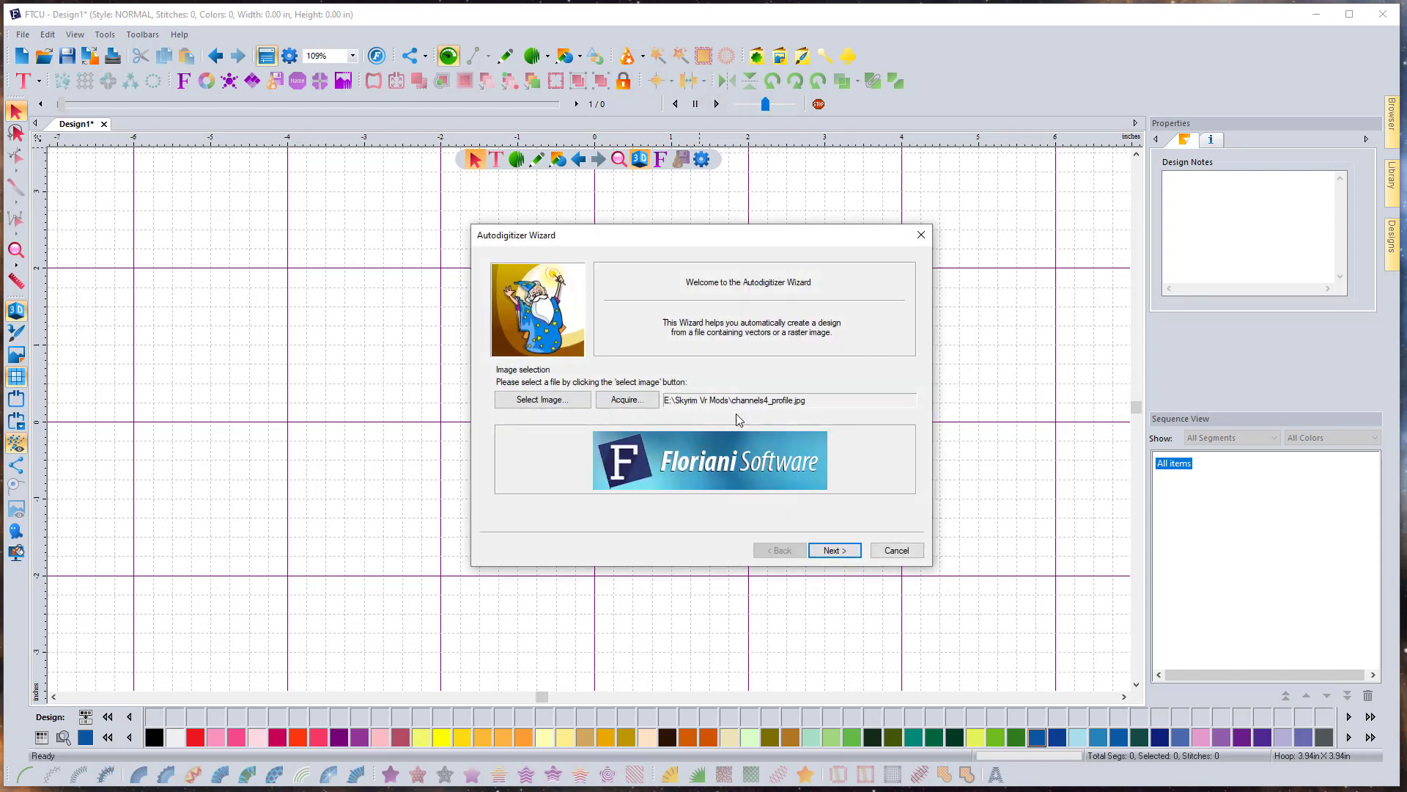
Continue with channels4_profile.jpg at its 6.00 in size to the color reduction stage and open the image in paint.net for editing
left_click(835, 550)
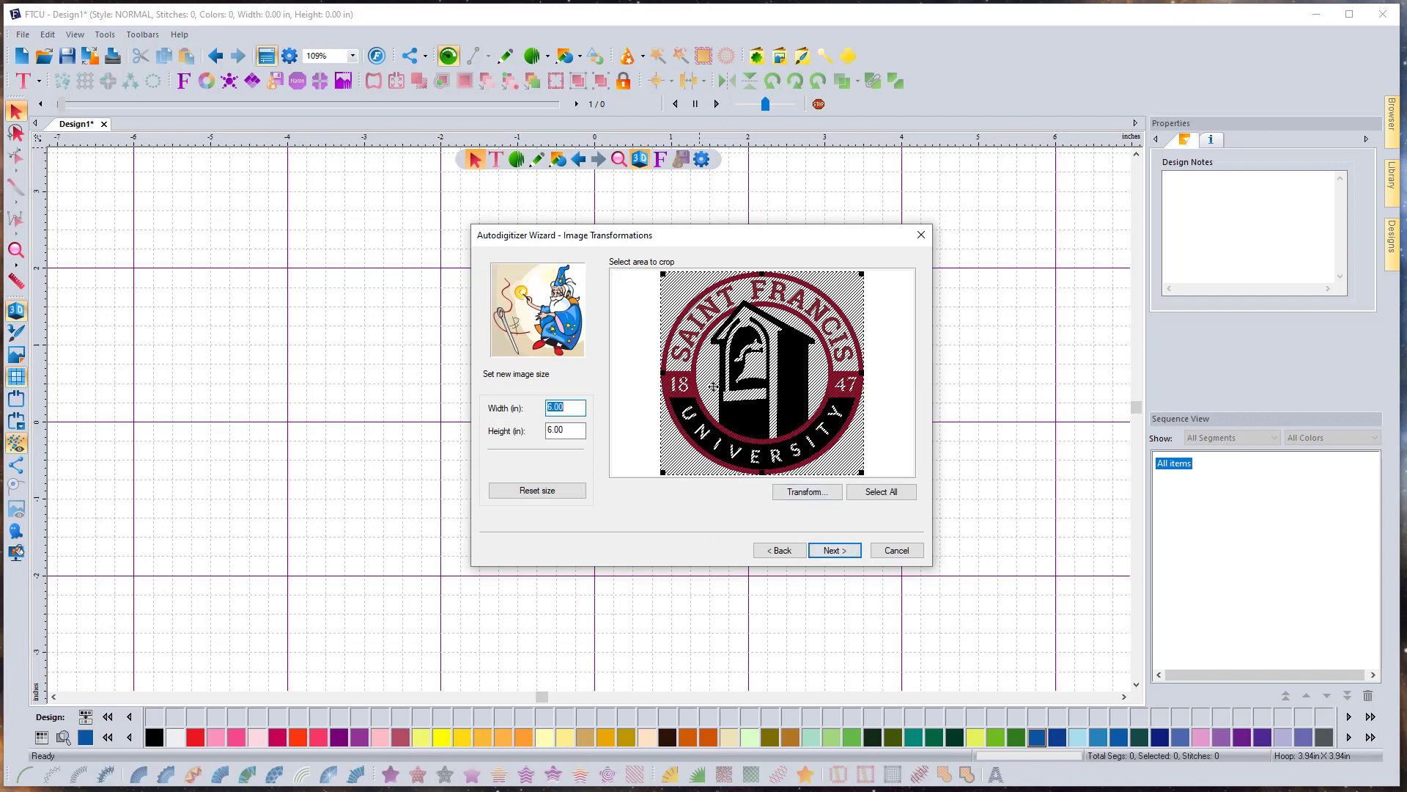
left_click(849, 548)
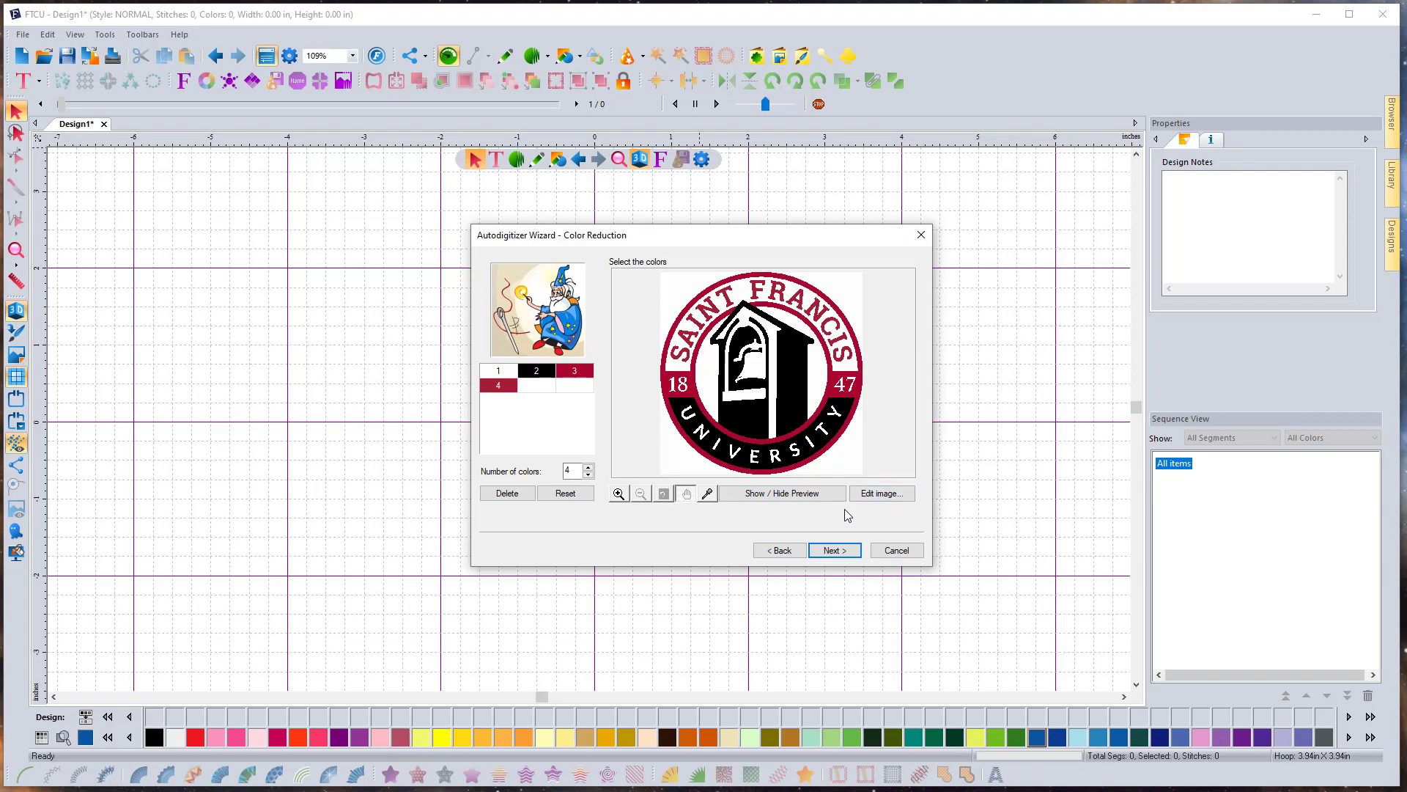
left_click(882, 494)
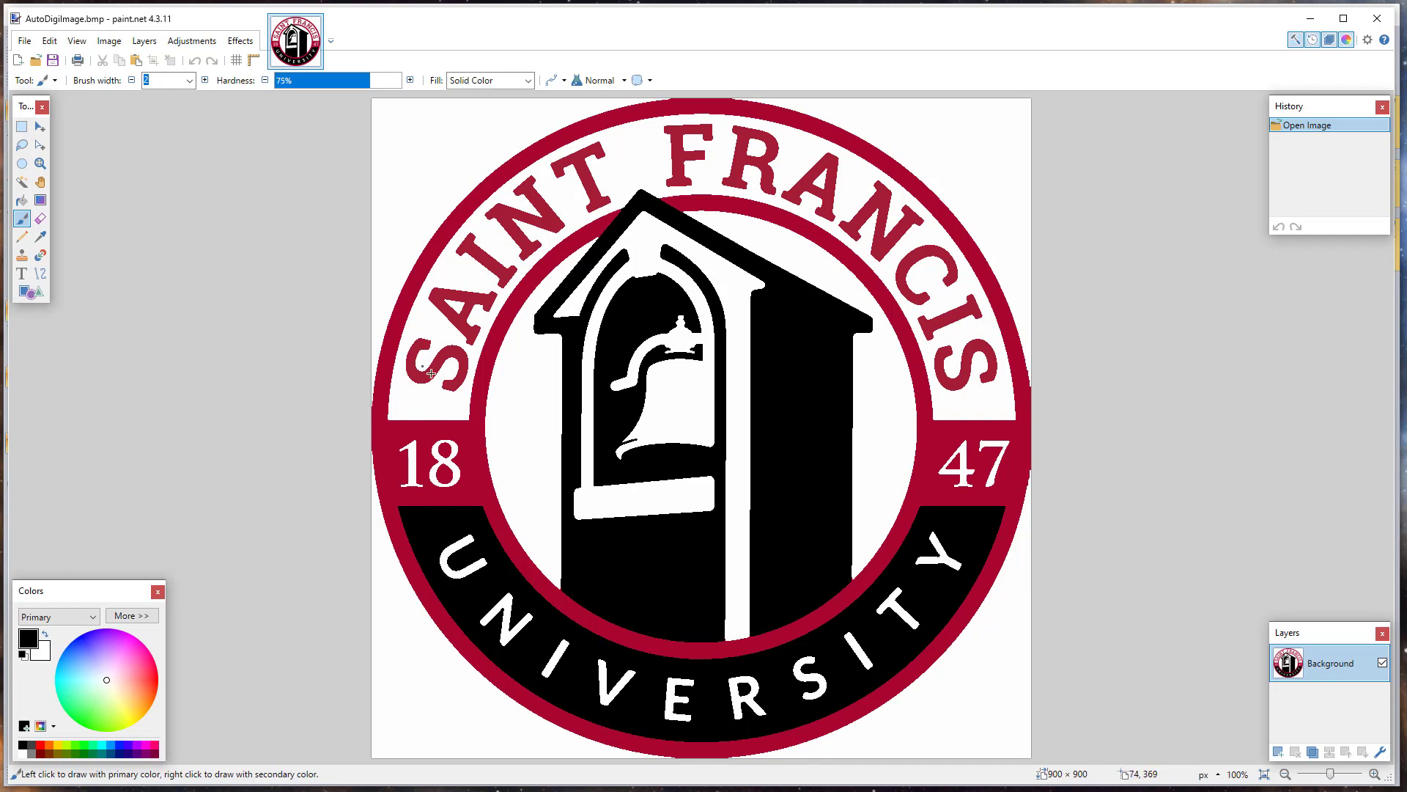
Sample the white background of the outer ring and flood-fill the letters of SAINT with it to erase the word
left_click(41, 242)
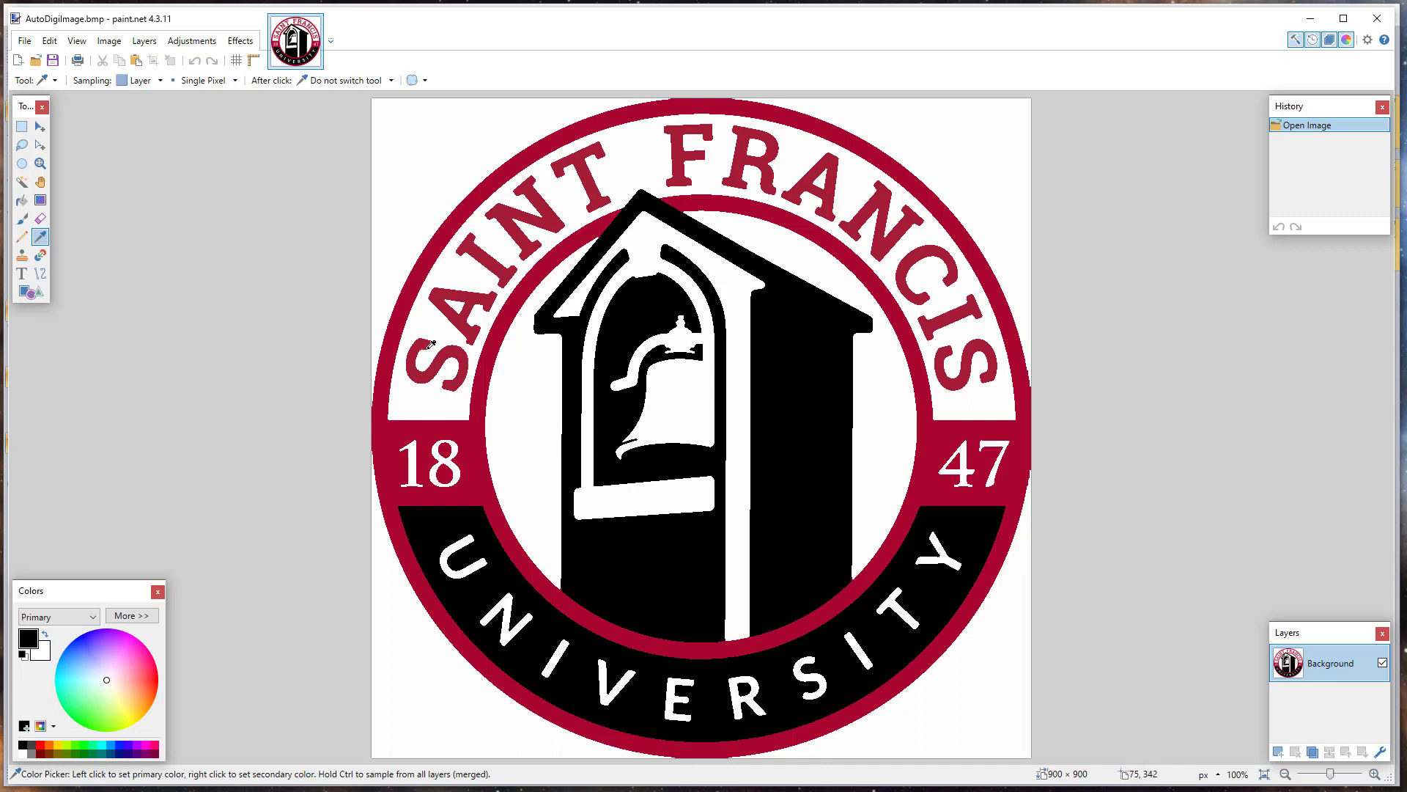
left_click(432, 397)
left_click(22, 200)
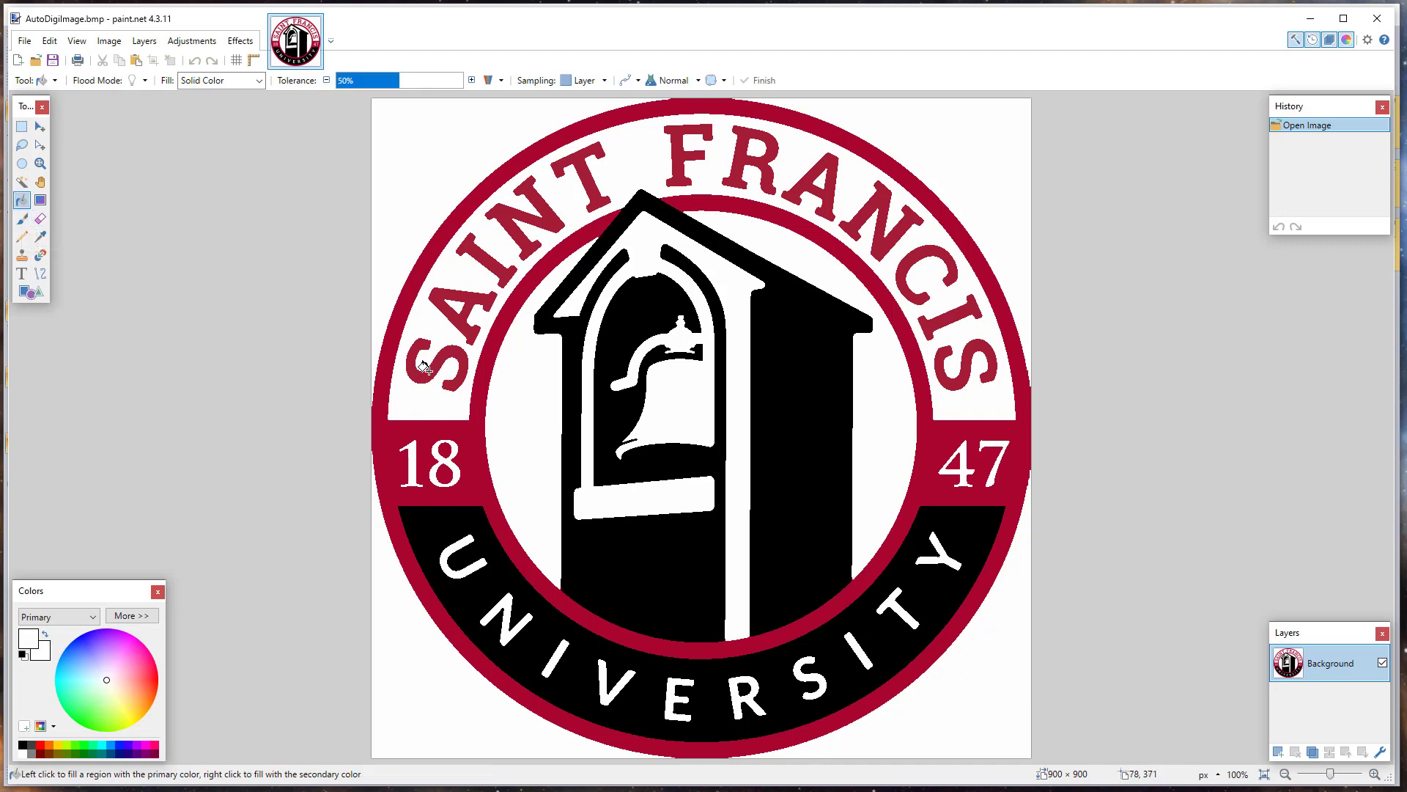
left_click(423, 368)
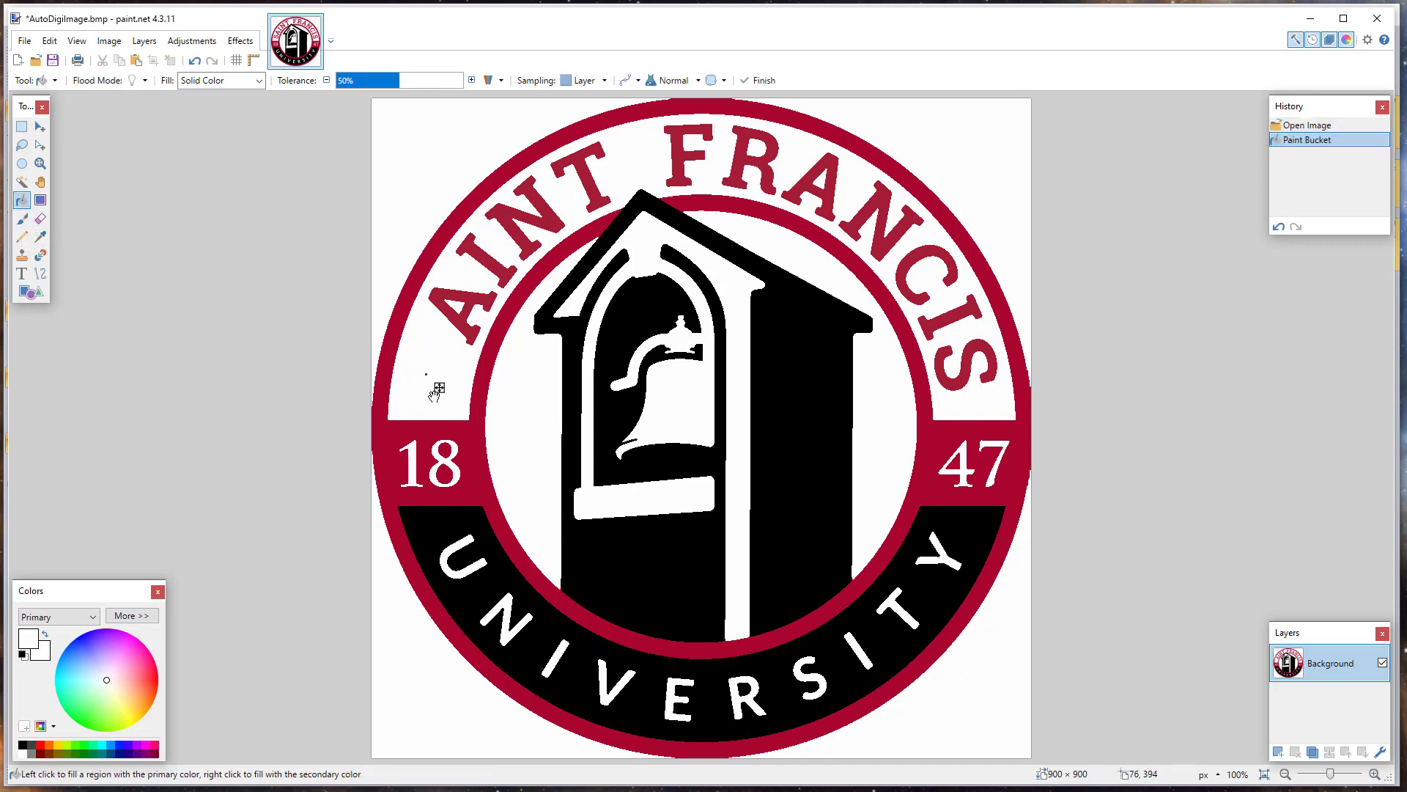
left_click(461, 315)
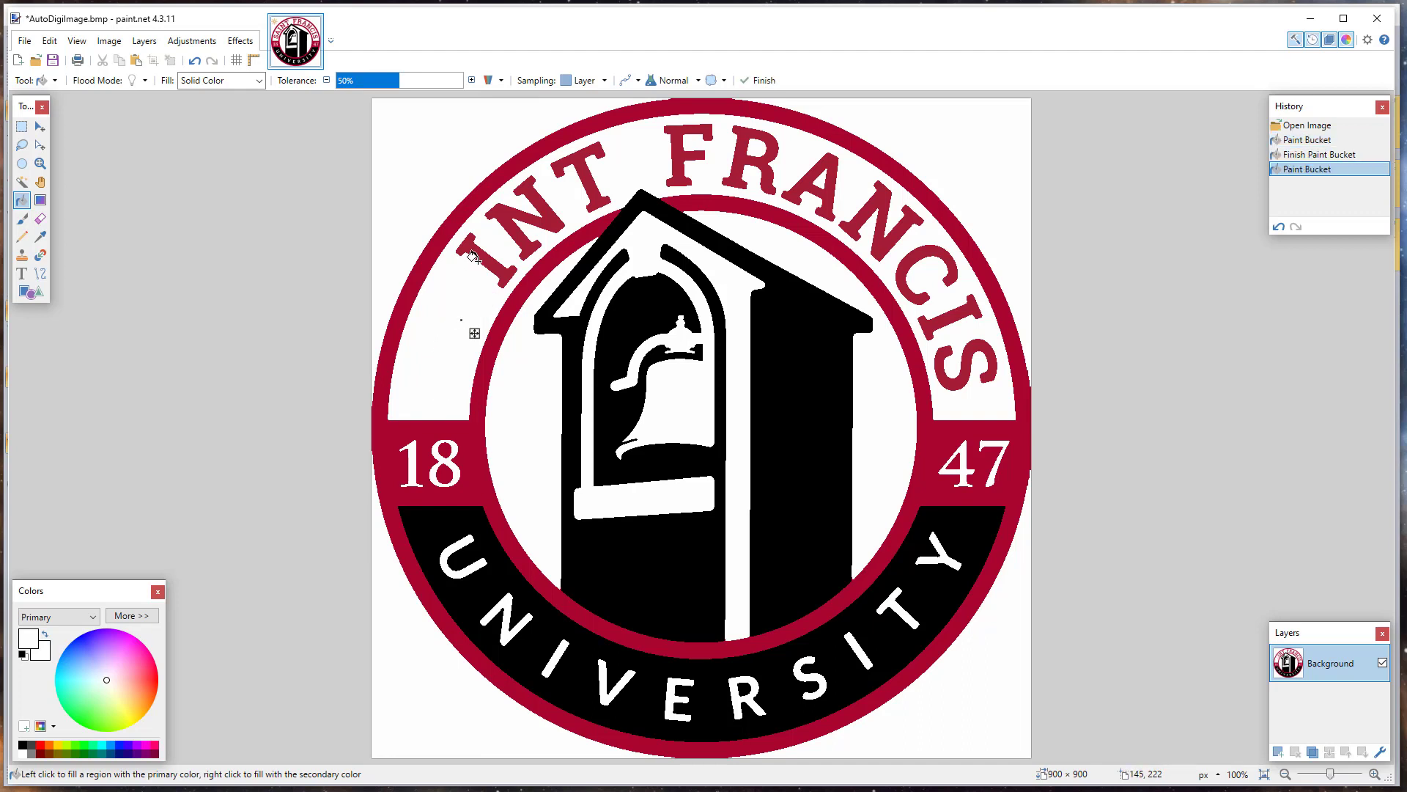
left_click(472, 258)
left_click(517, 233)
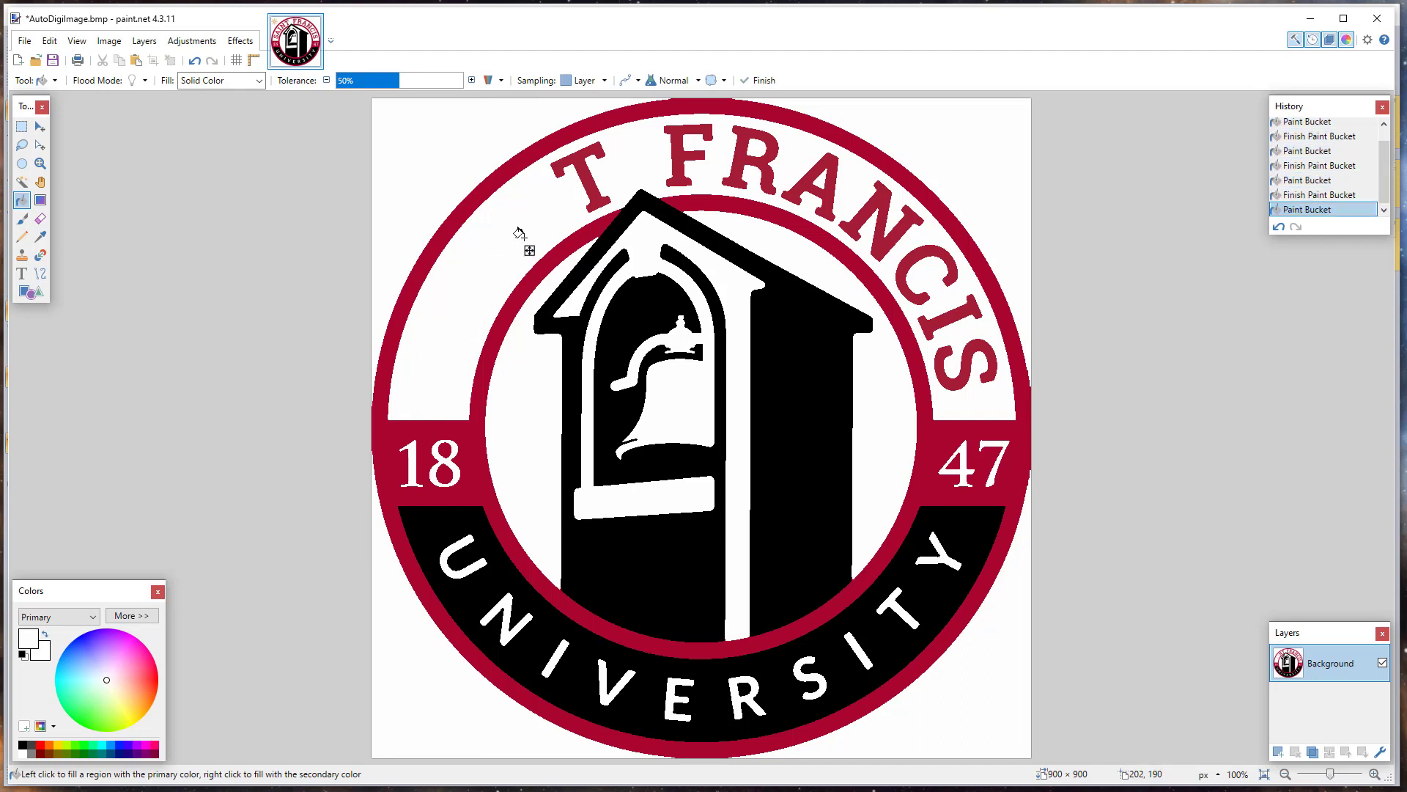
left_click(582, 183)
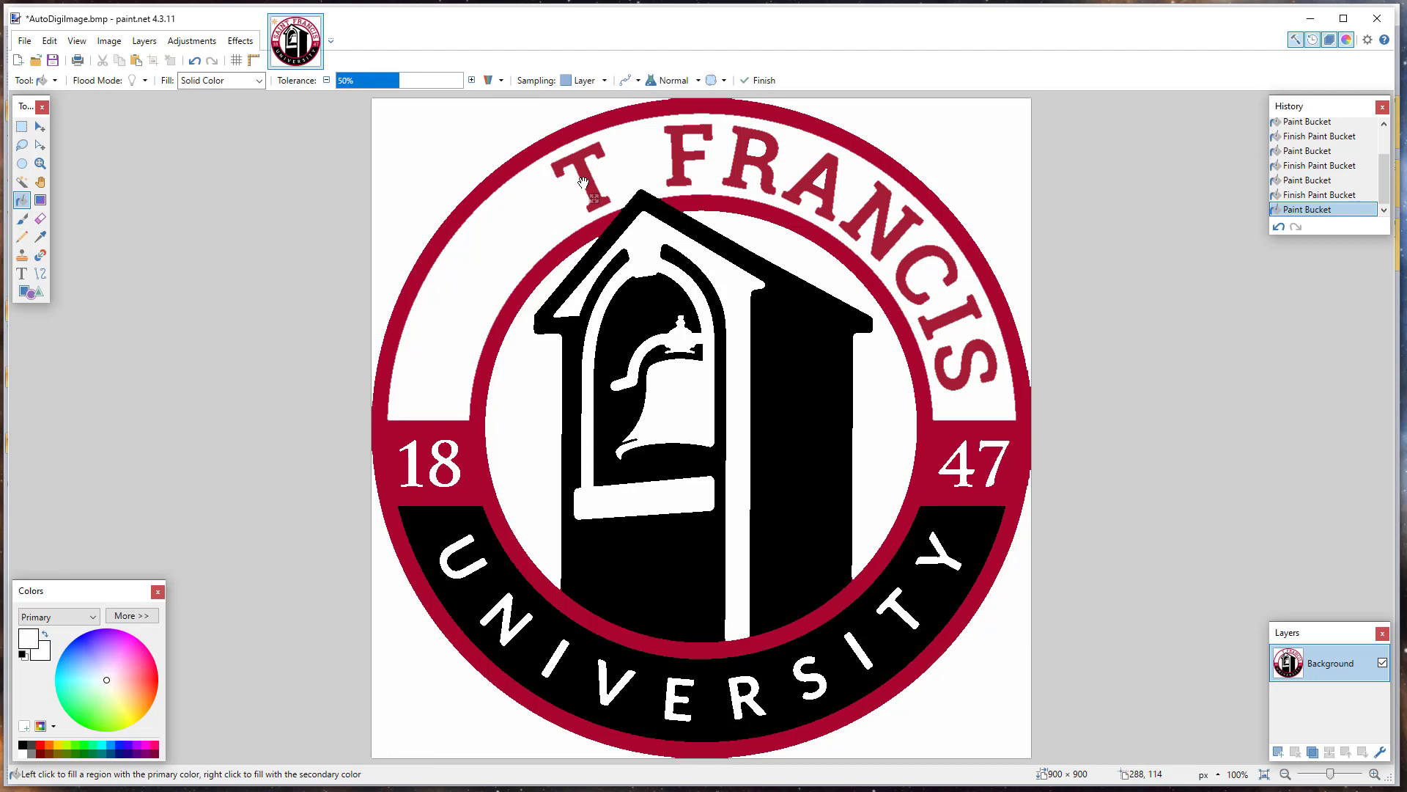
left_click(589, 180)
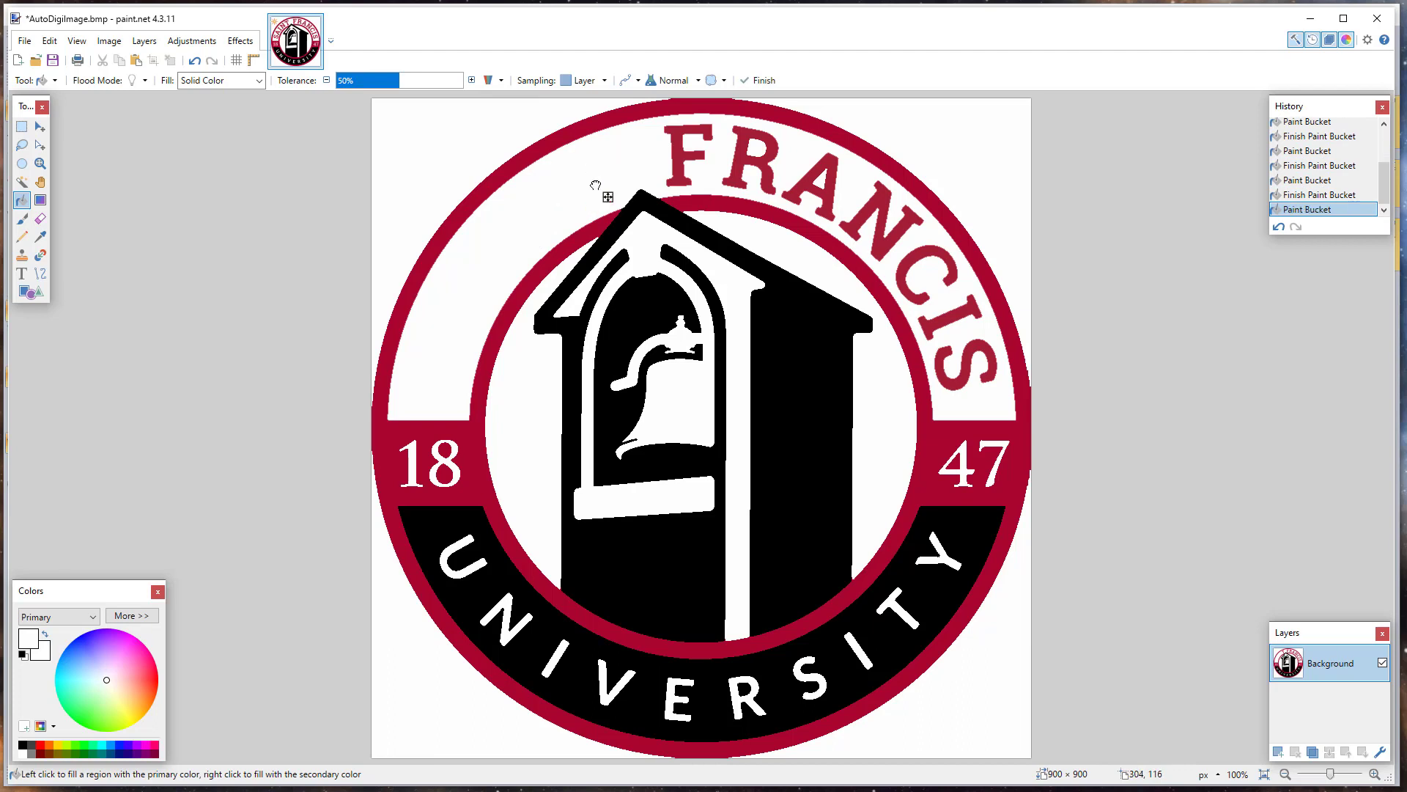
Erase the word FRANCIS from the upper ring by flood-filling its letters with white
left_click(675, 158)
left_click(751, 158)
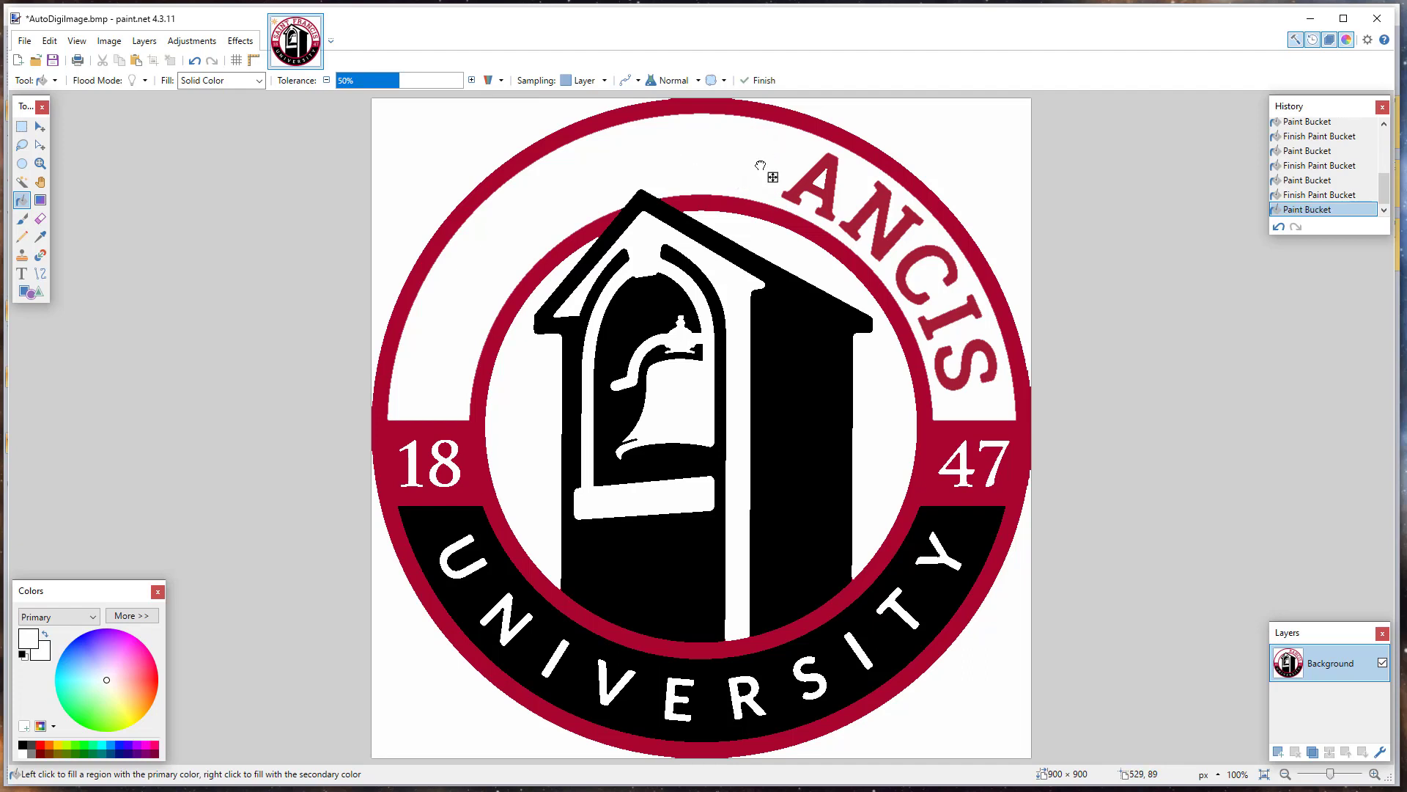
left_click(808, 189)
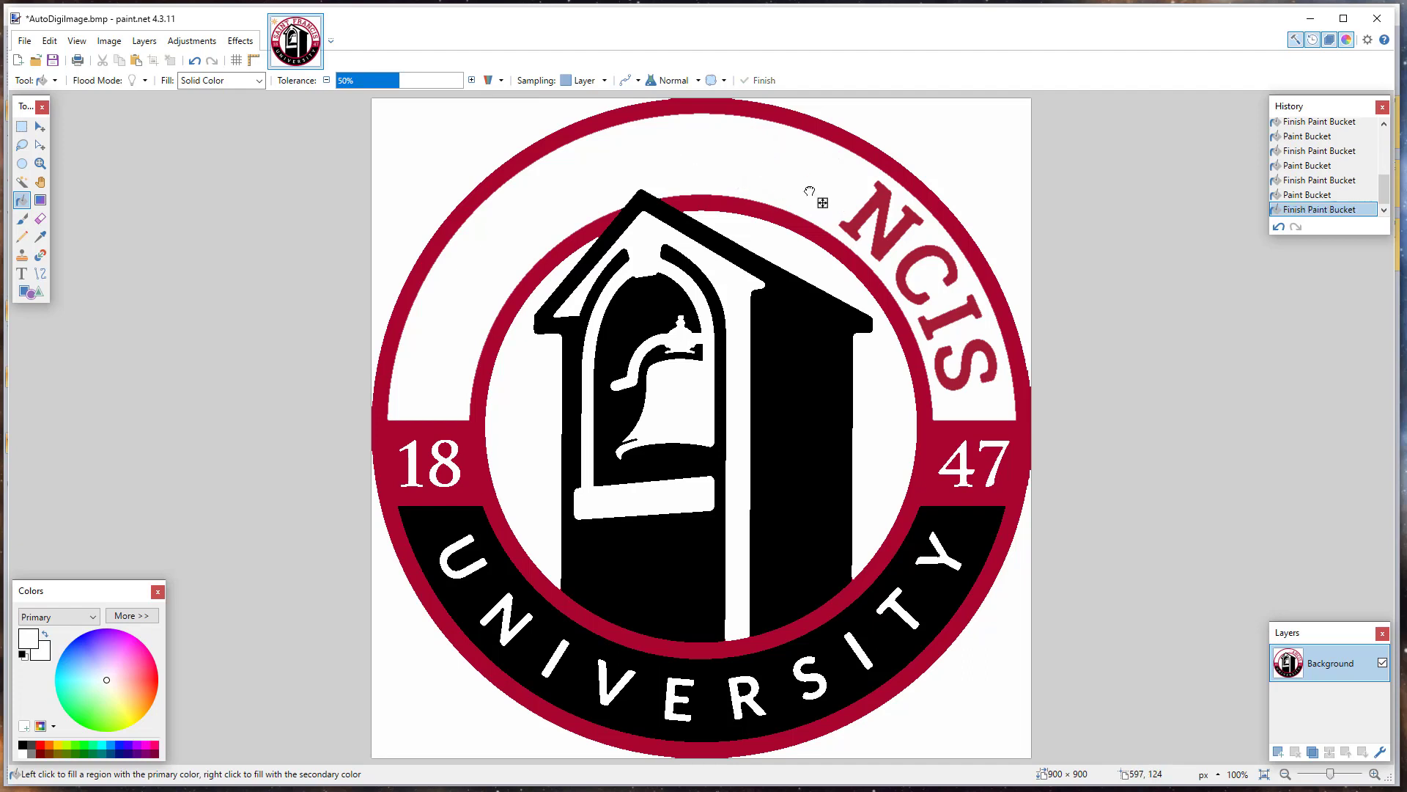
left_click(871, 199)
left_click(908, 271)
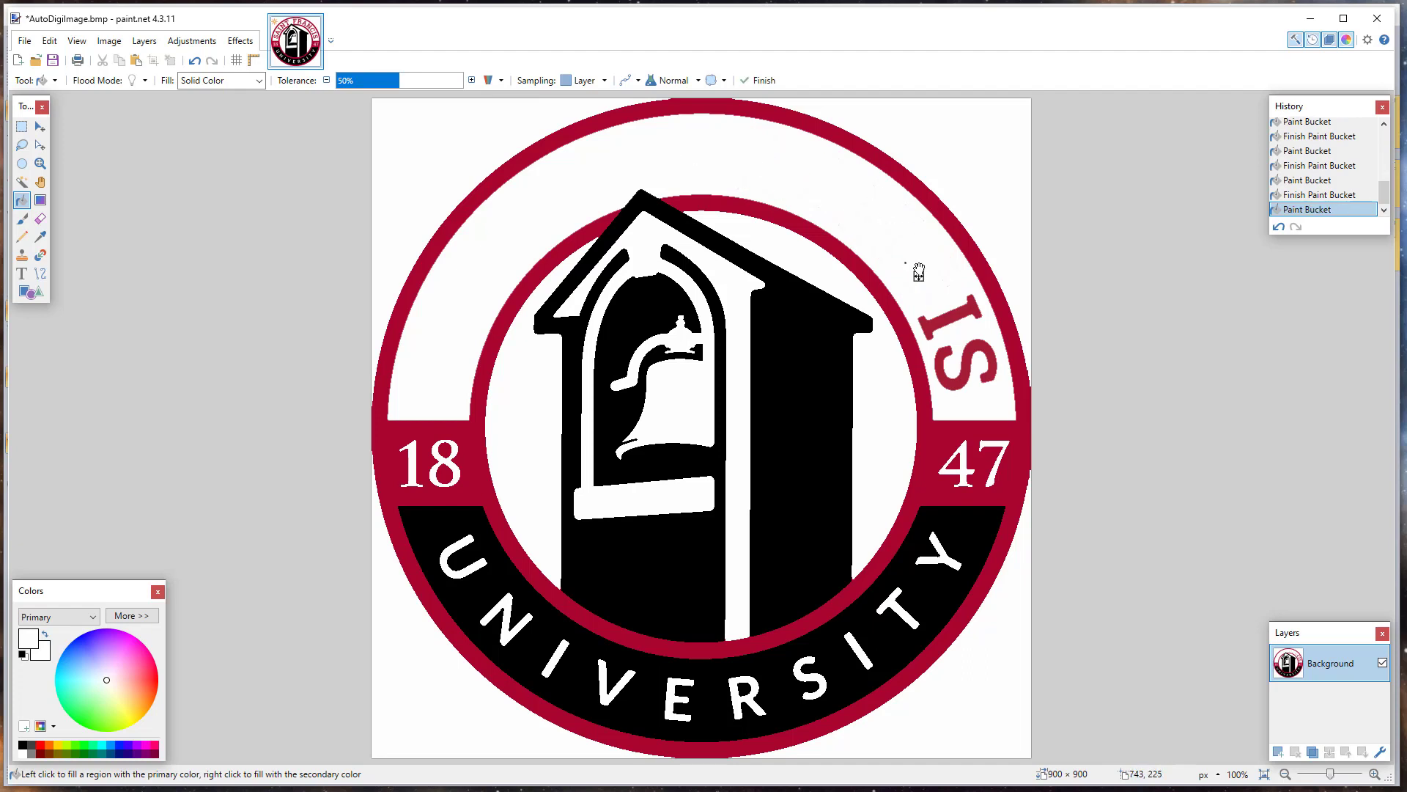
left_click(953, 322)
left_click(951, 377)
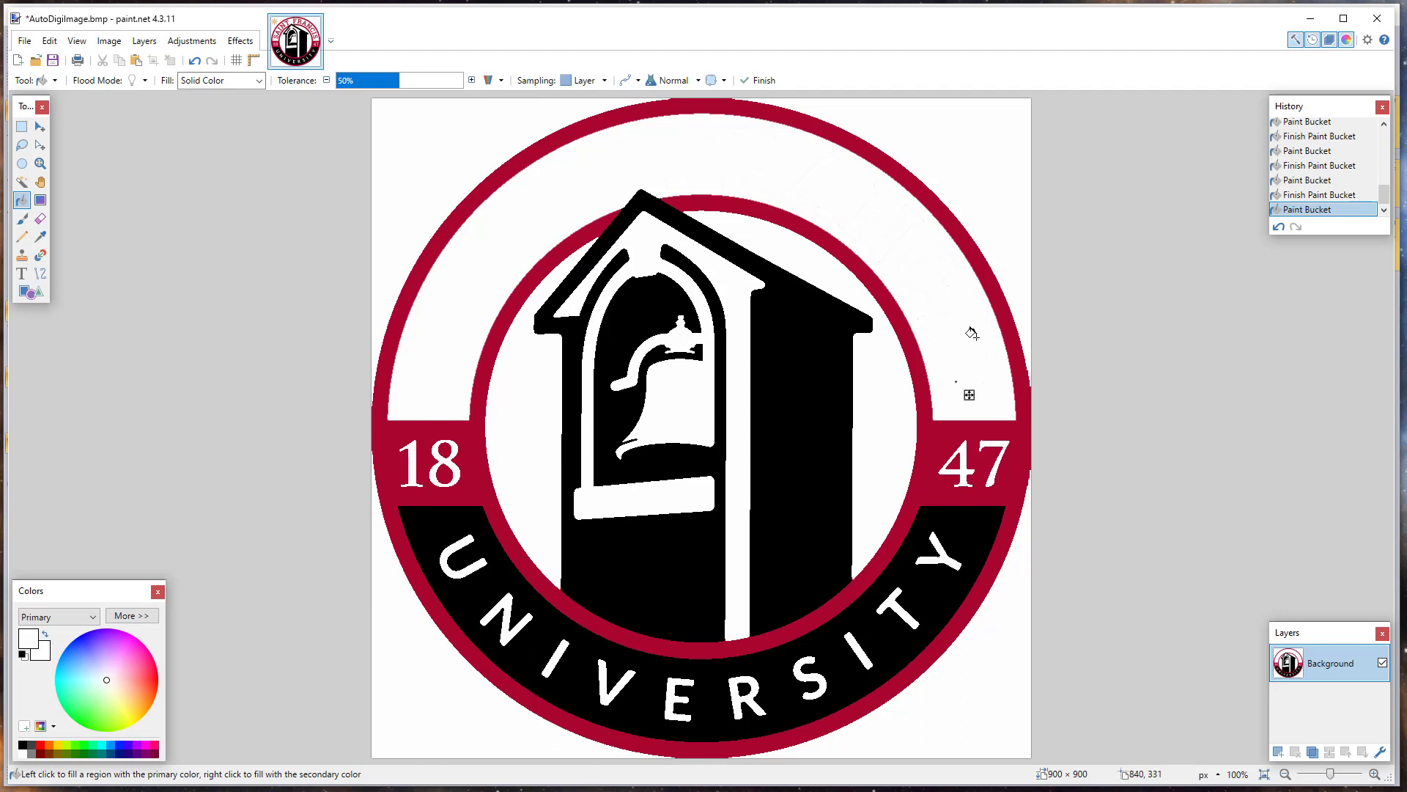
left_click(869, 214)
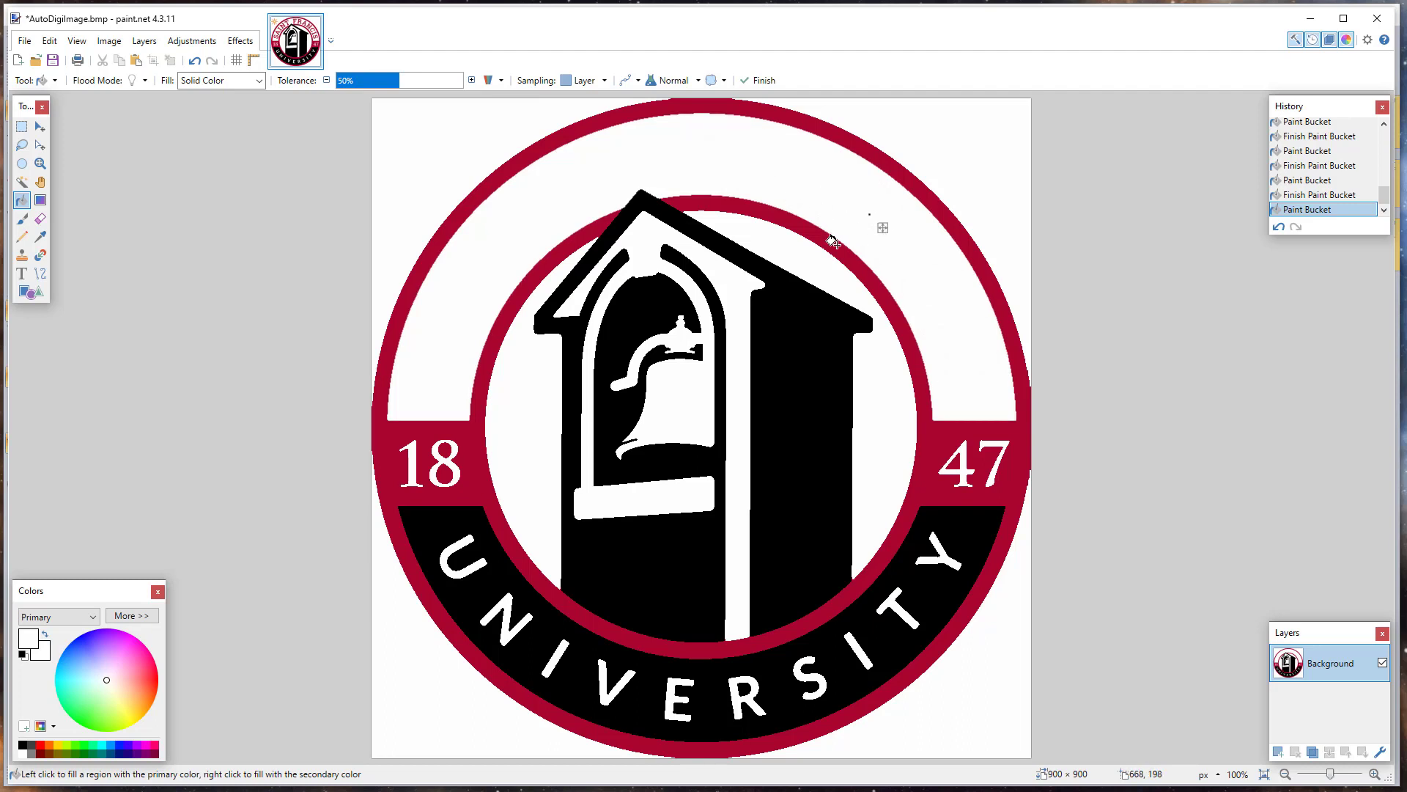
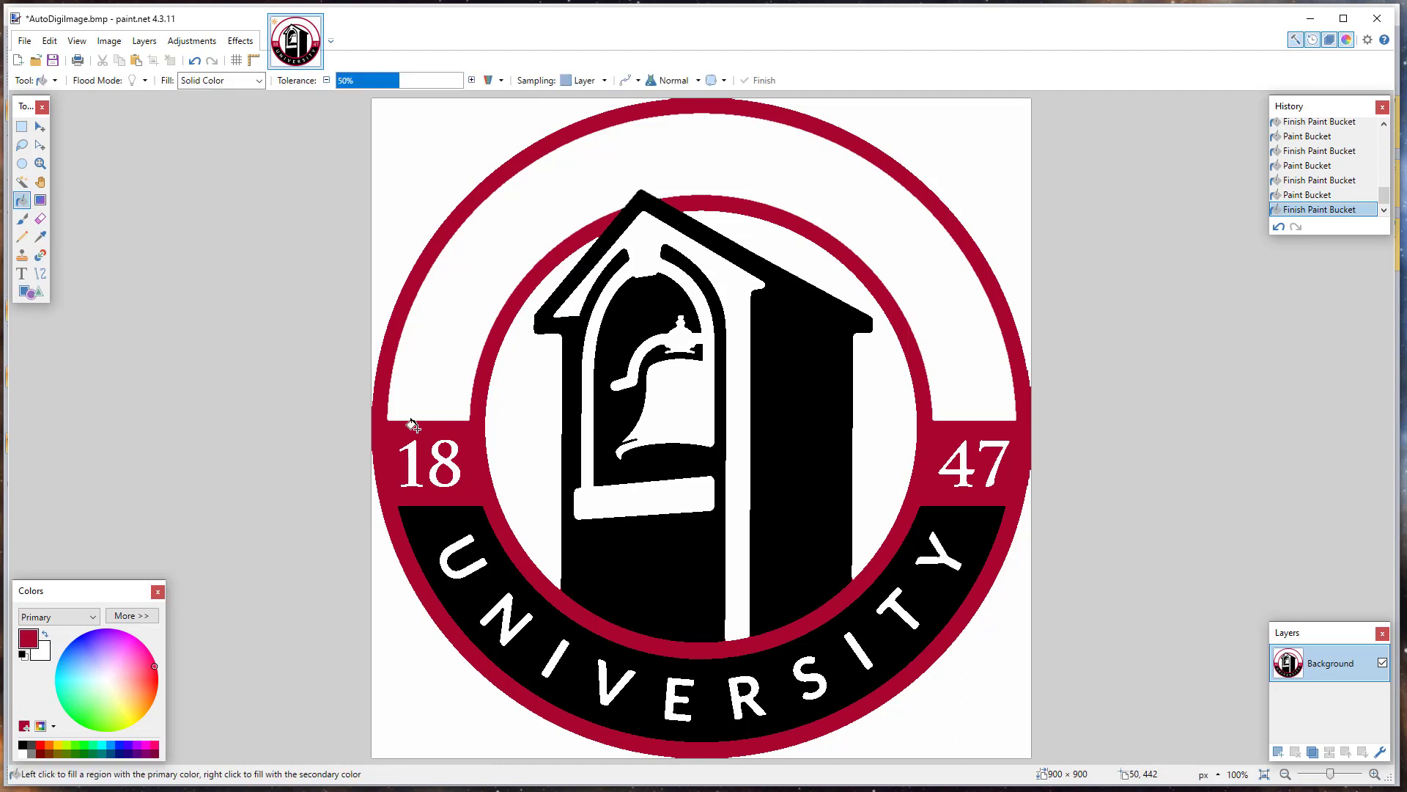
Erase the digits 18 and 47 by flood-filling them with the maroon of the ring
left_click(447, 472)
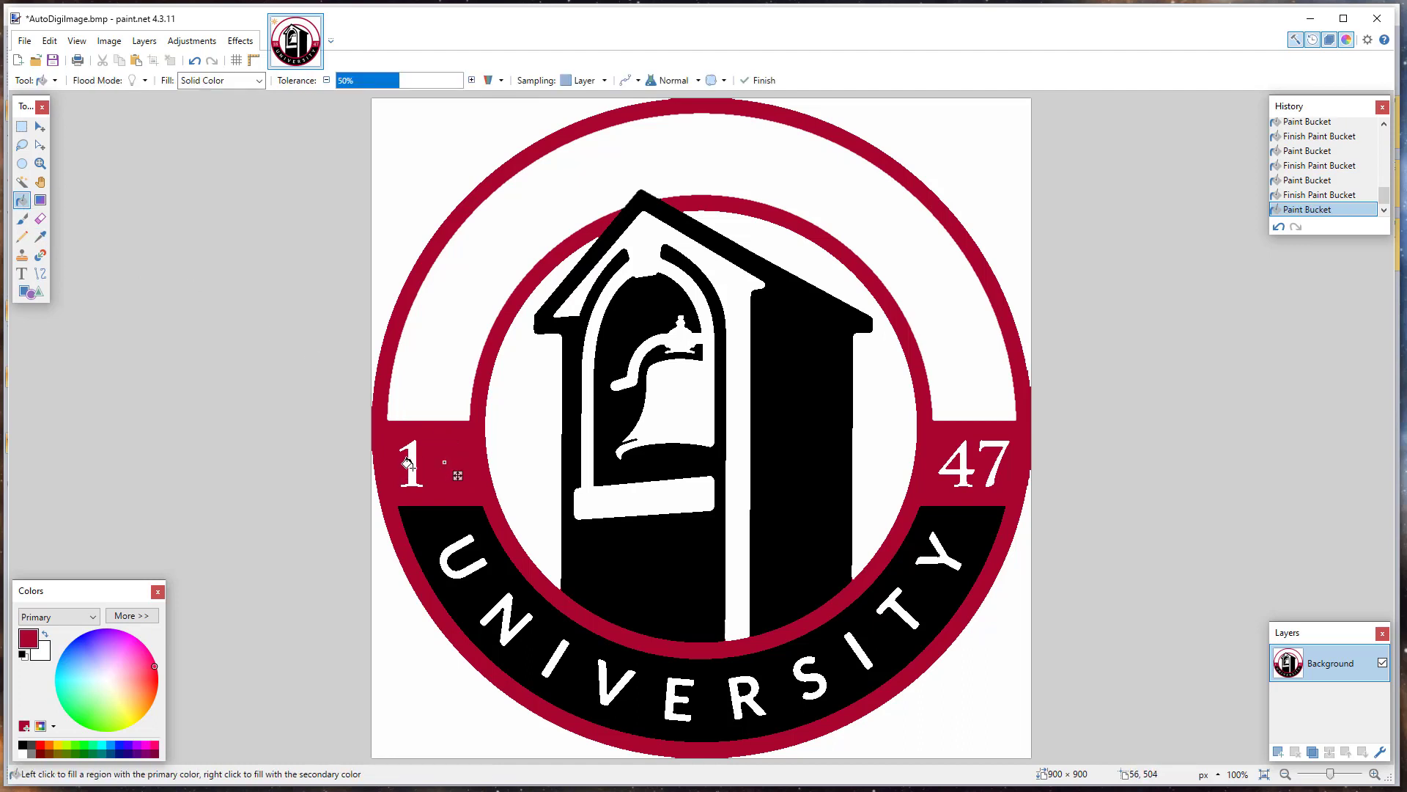
left_click(415, 473)
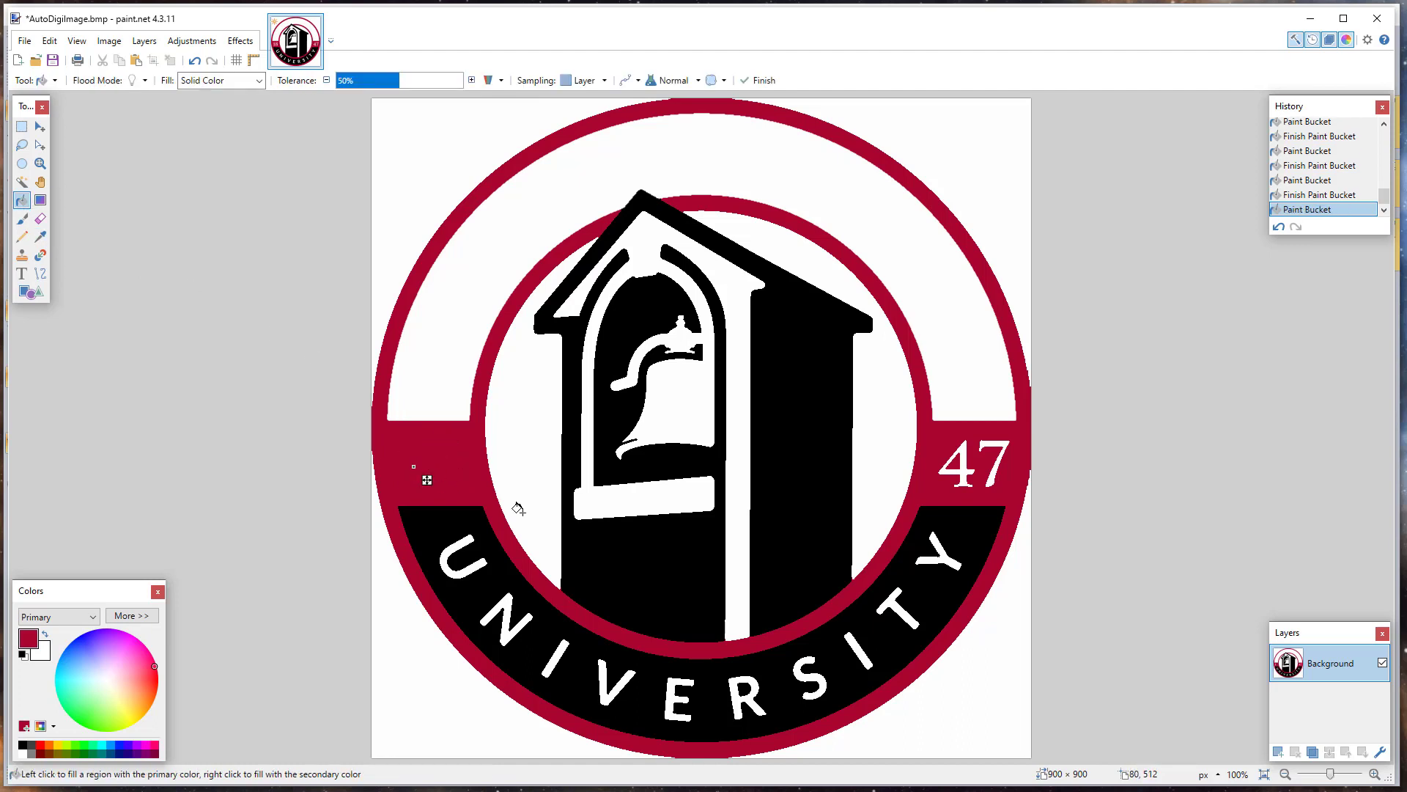
left_click(946, 471)
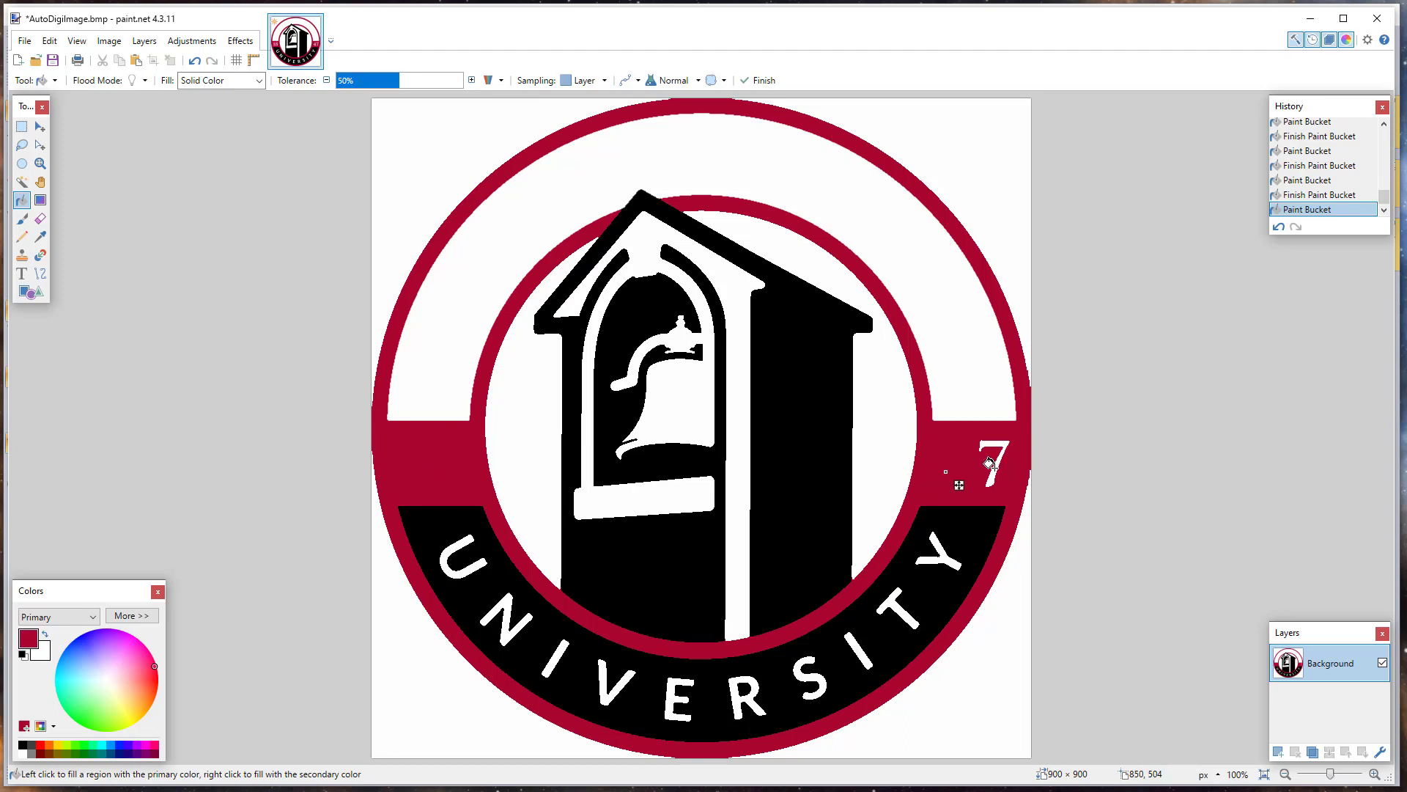
left_click(995, 467)
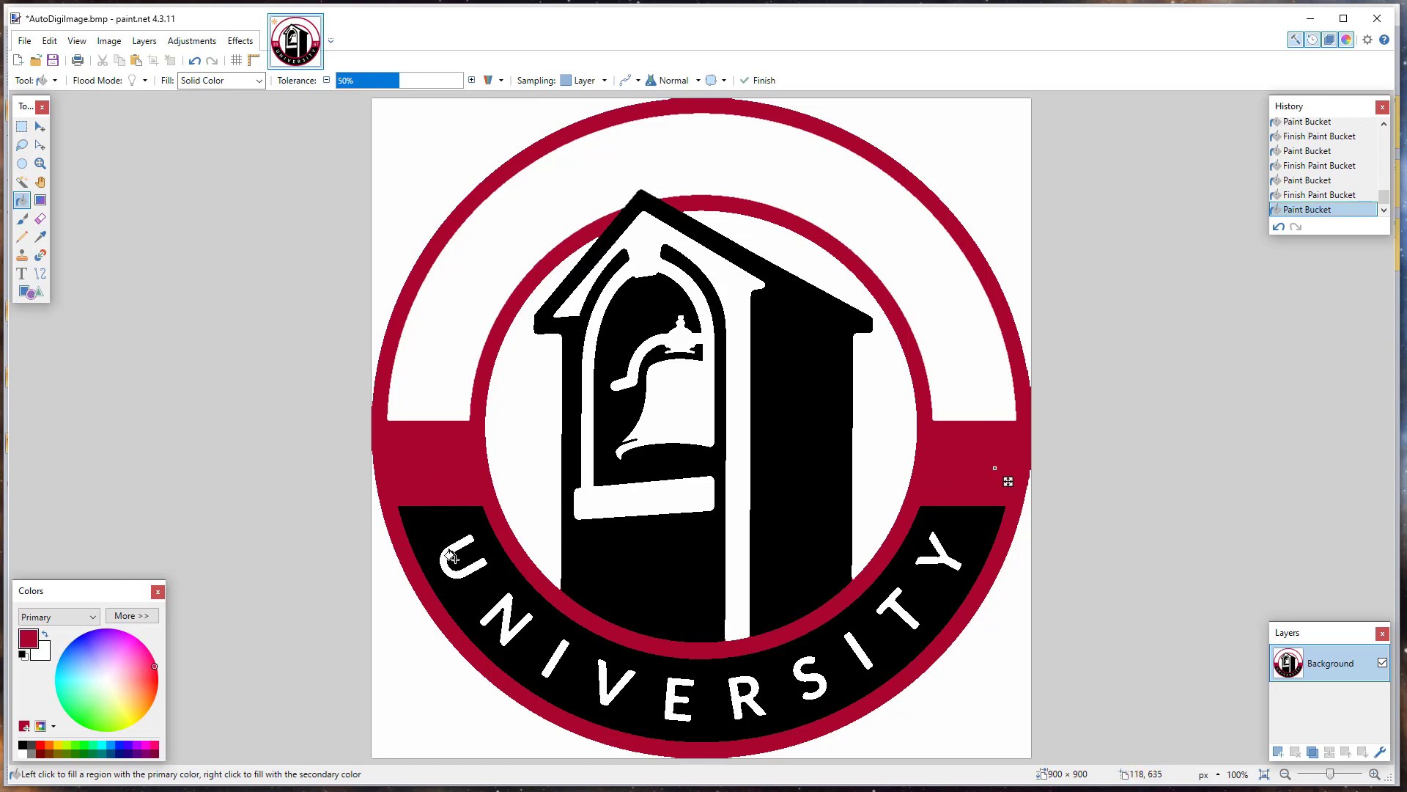
Sample the black of the lower band and flood-fill all the letters of UNIVERSITY with it to erase the word
left_click(40, 236)
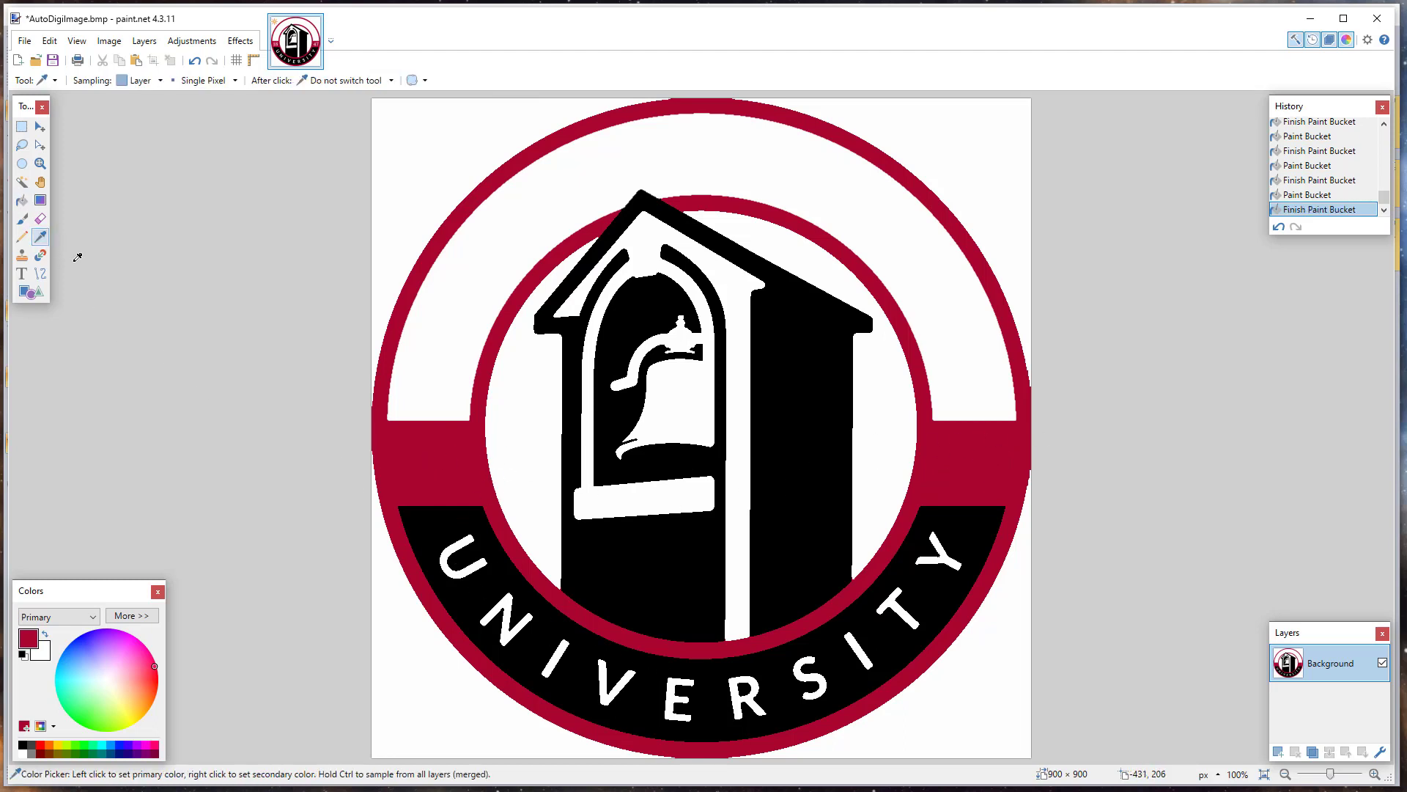
left_click(459, 535)
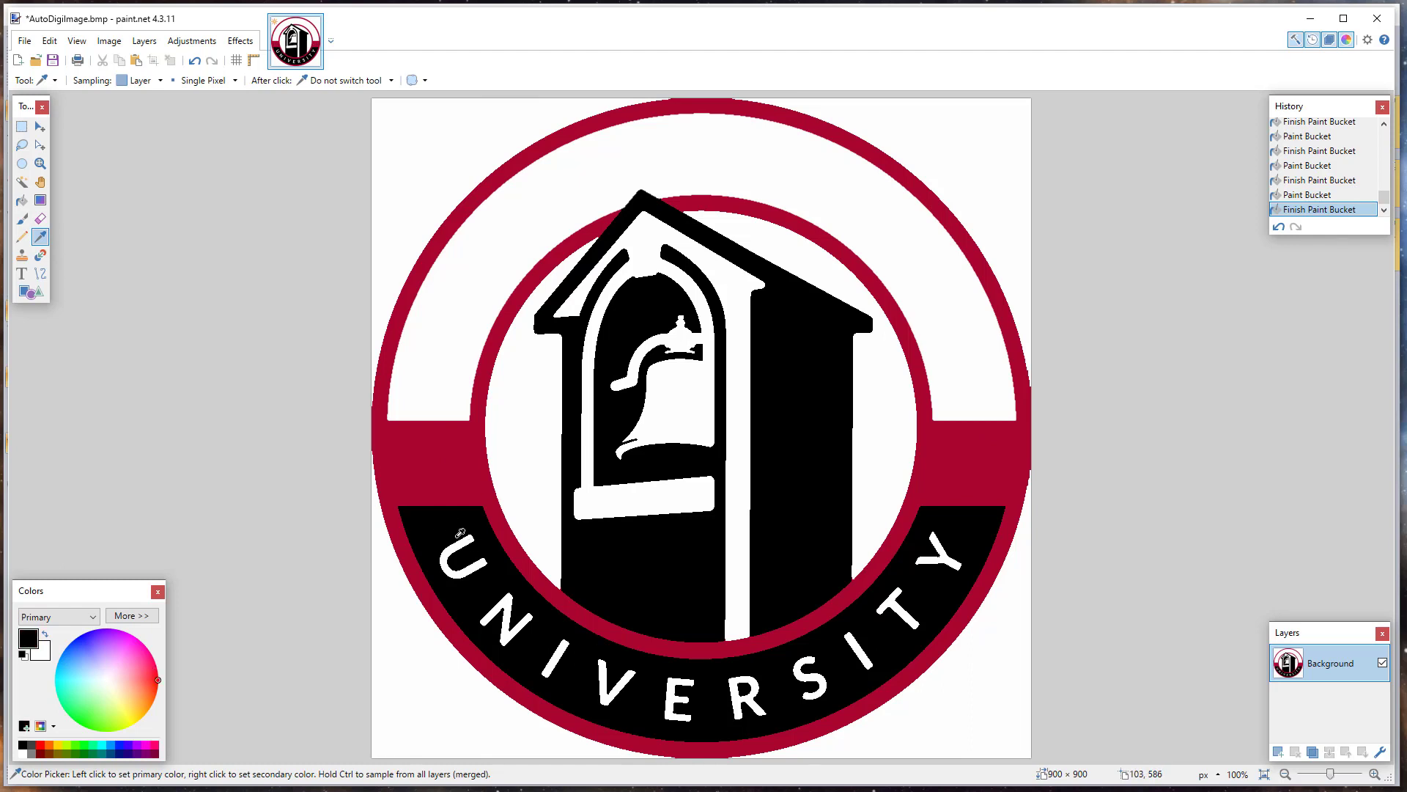
left_click(22, 199)
left_click(456, 546)
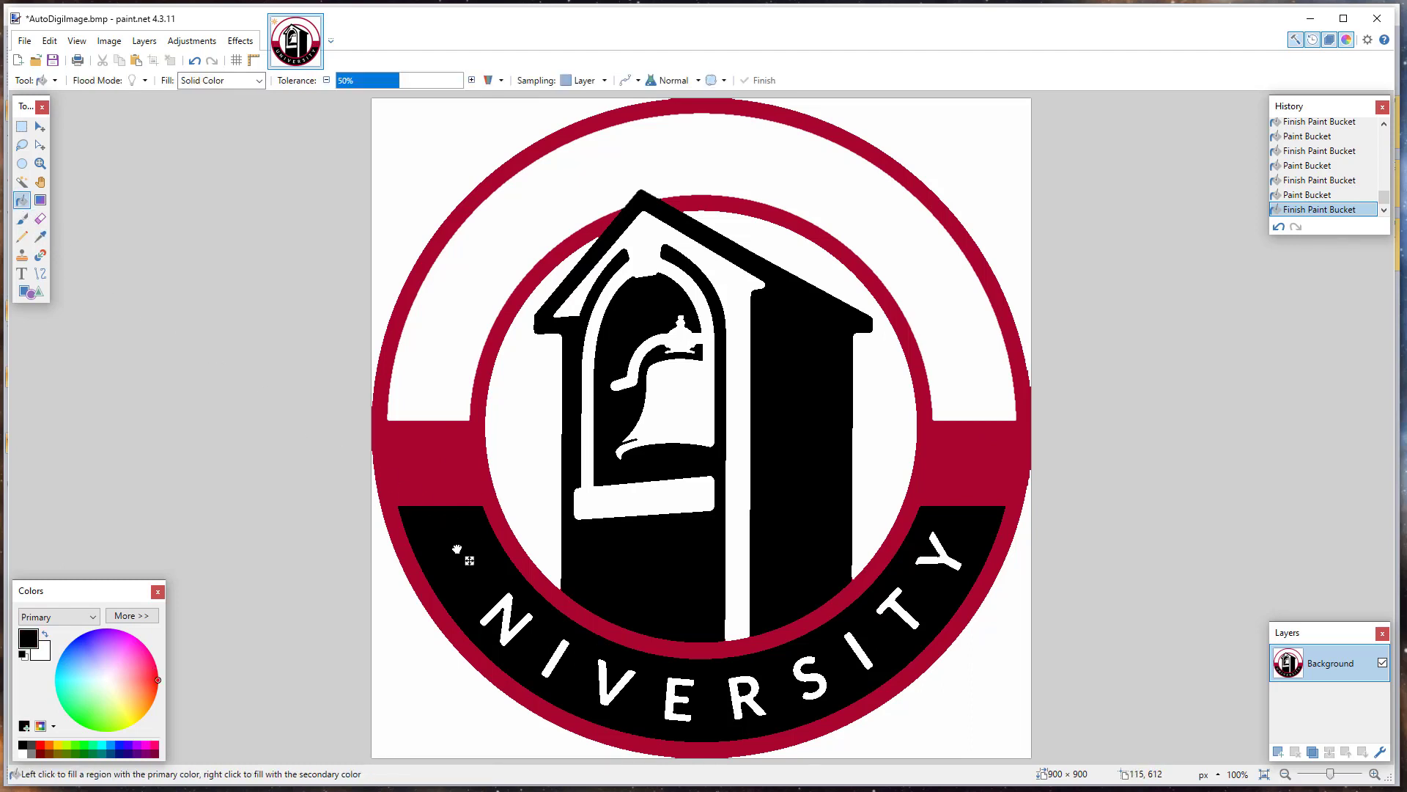
left_click(501, 612)
left_click(555, 656)
left_click(601, 677)
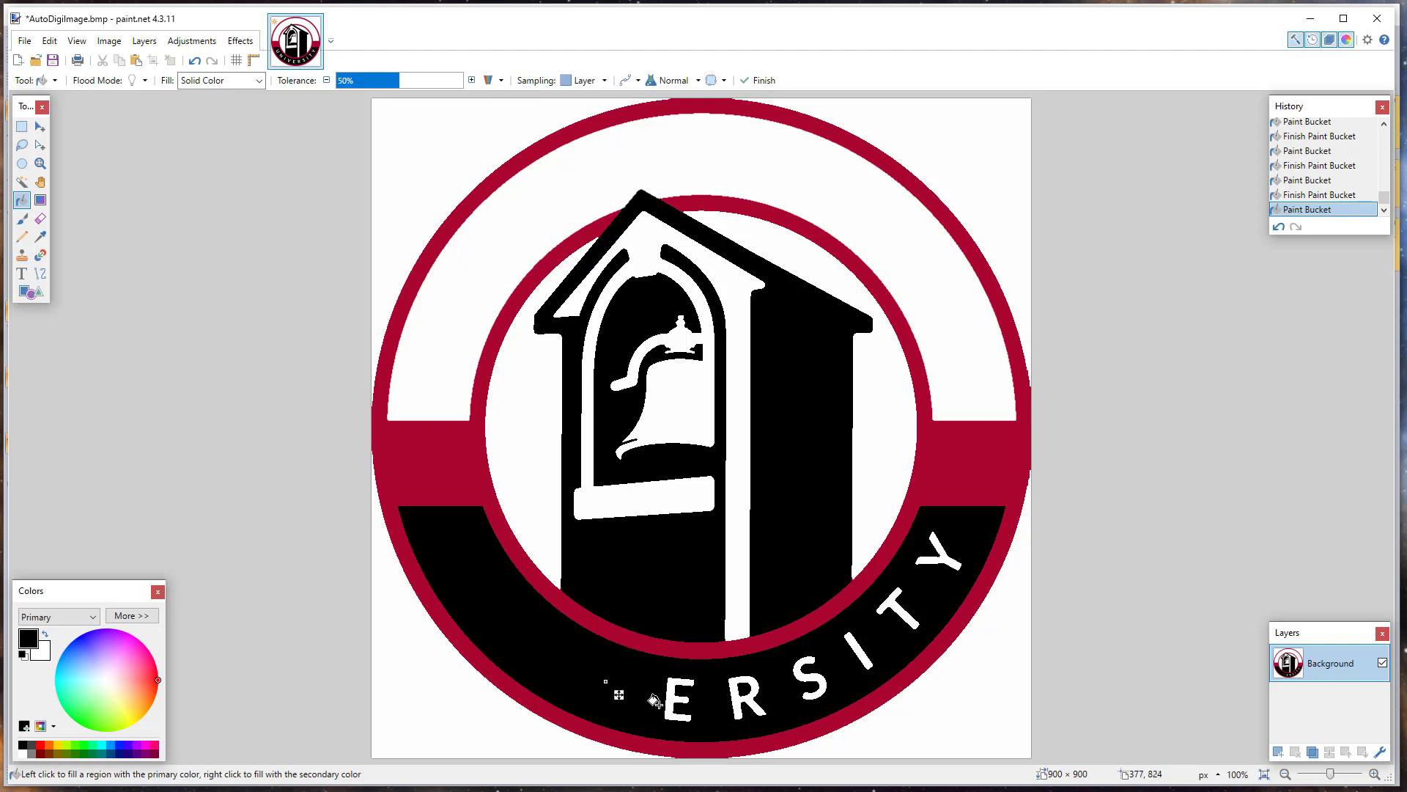
left_click(669, 700)
left_click(736, 697)
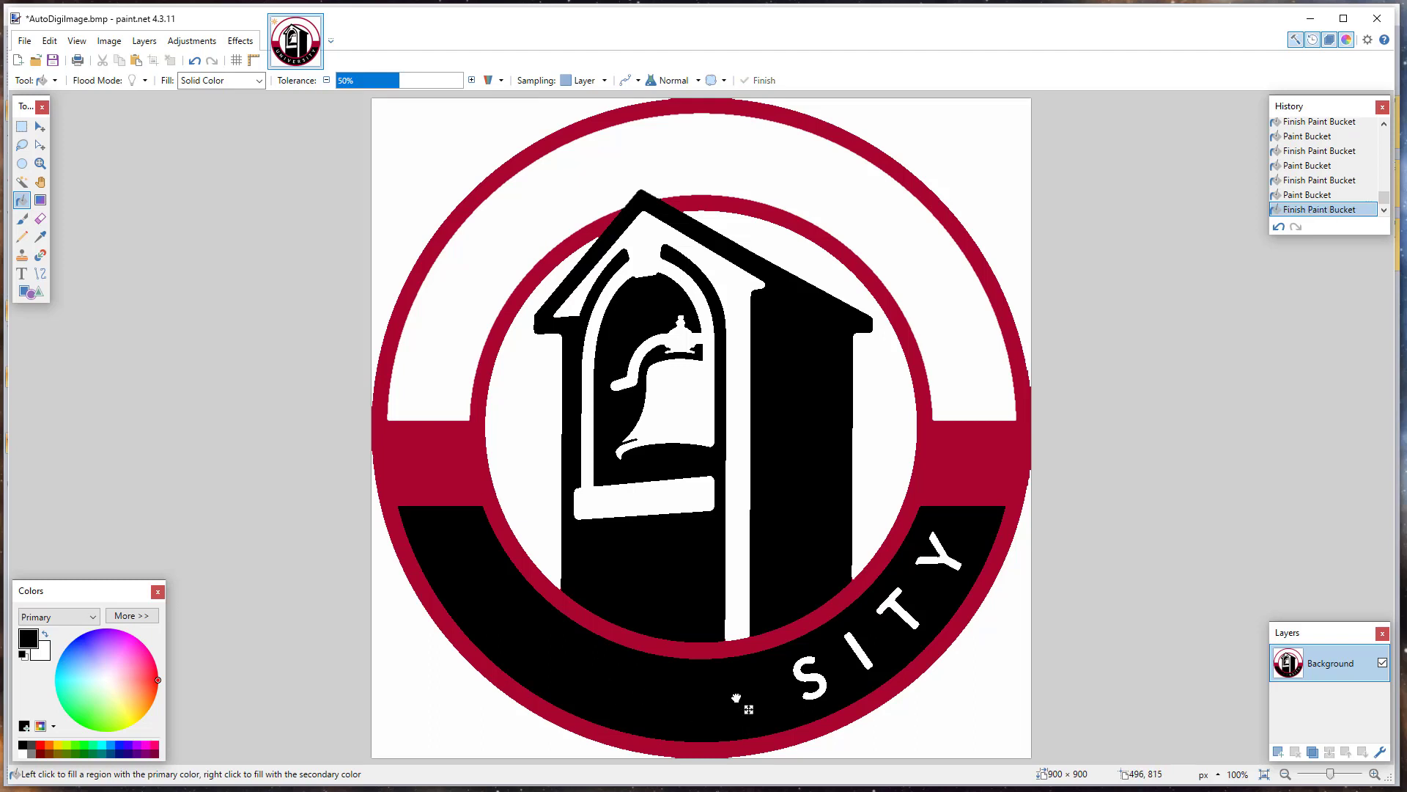
left_click(812, 678)
left_click(852, 647)
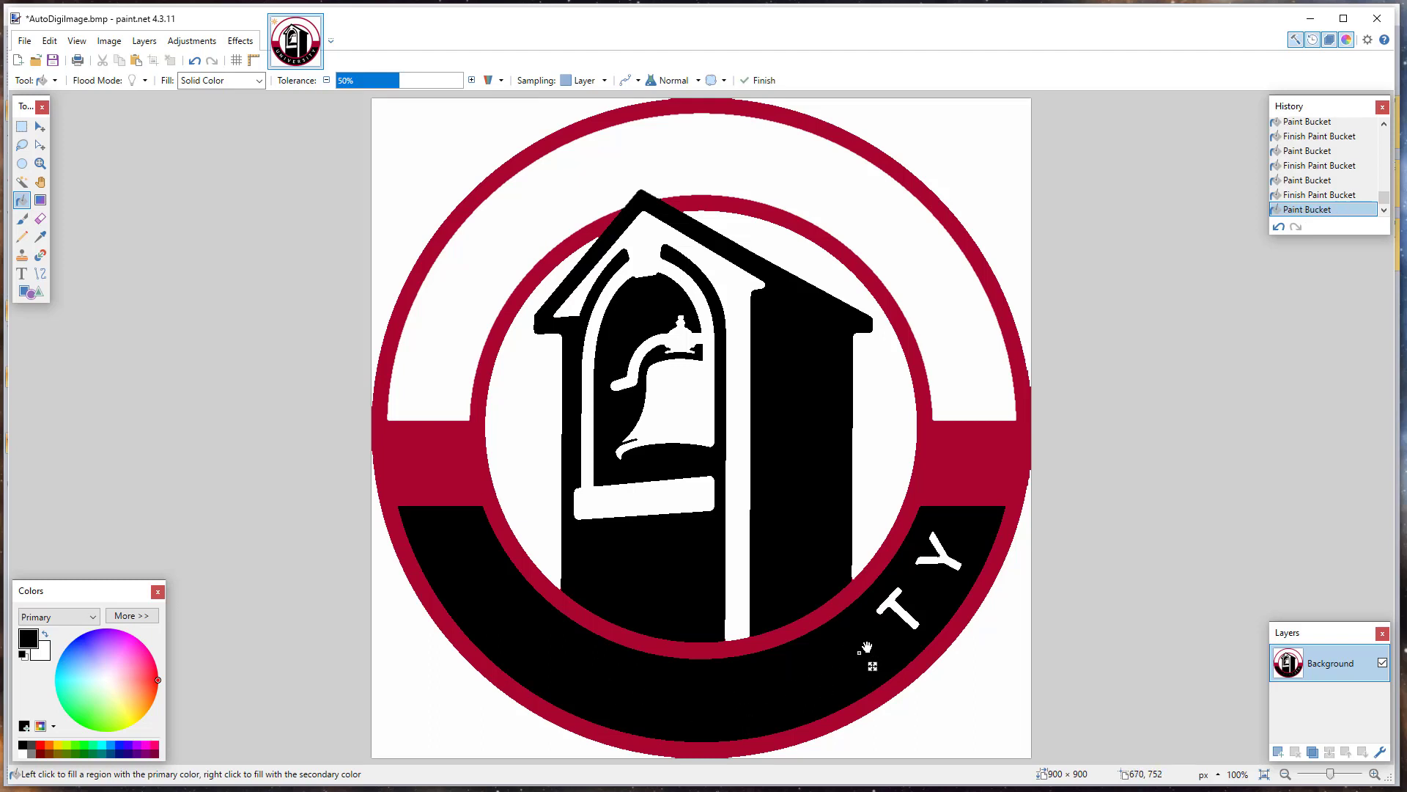
left_click(900, 612)
left_click(934, 553)
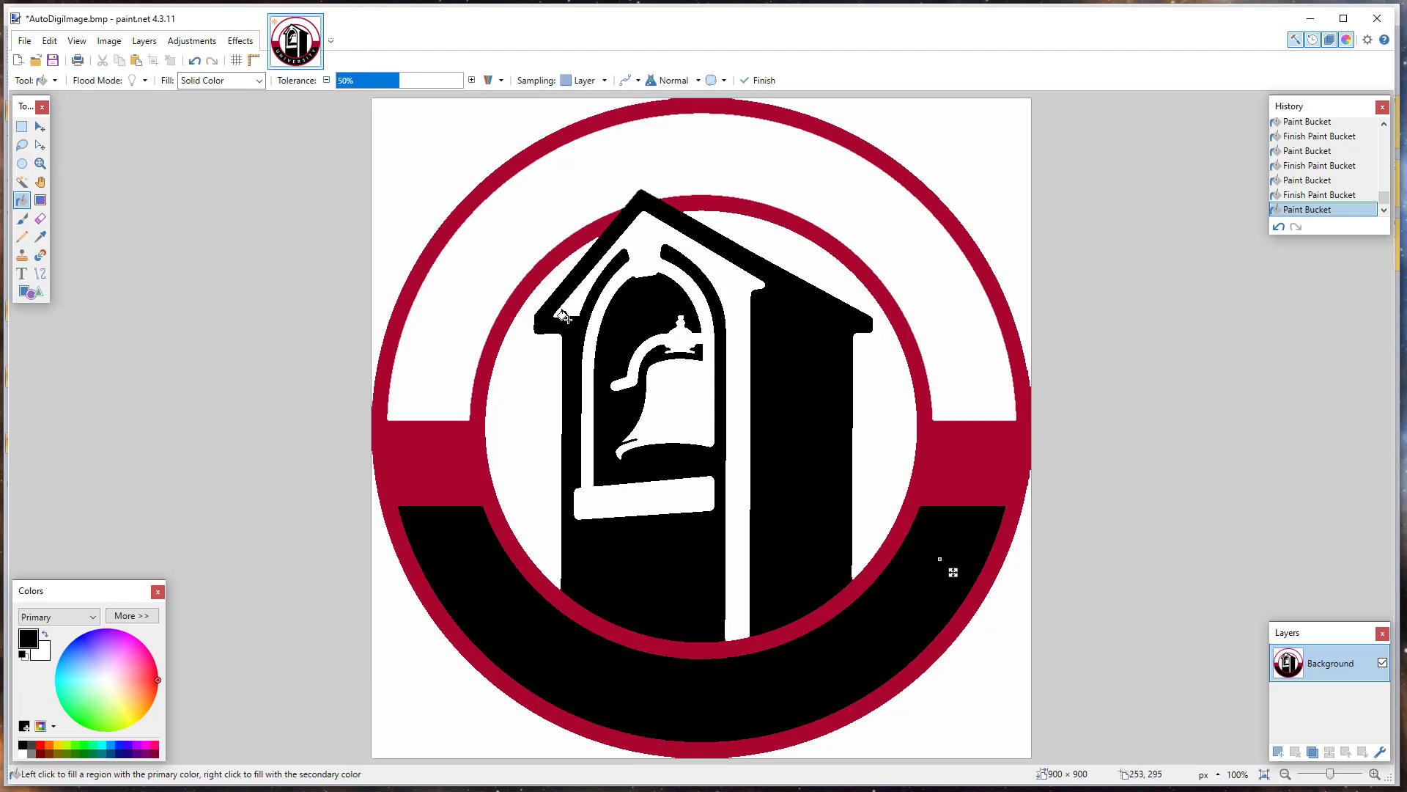
Flood-fill the four corner areas outside the circular logo with a bright green from the color wheel
left_click(419, 146)
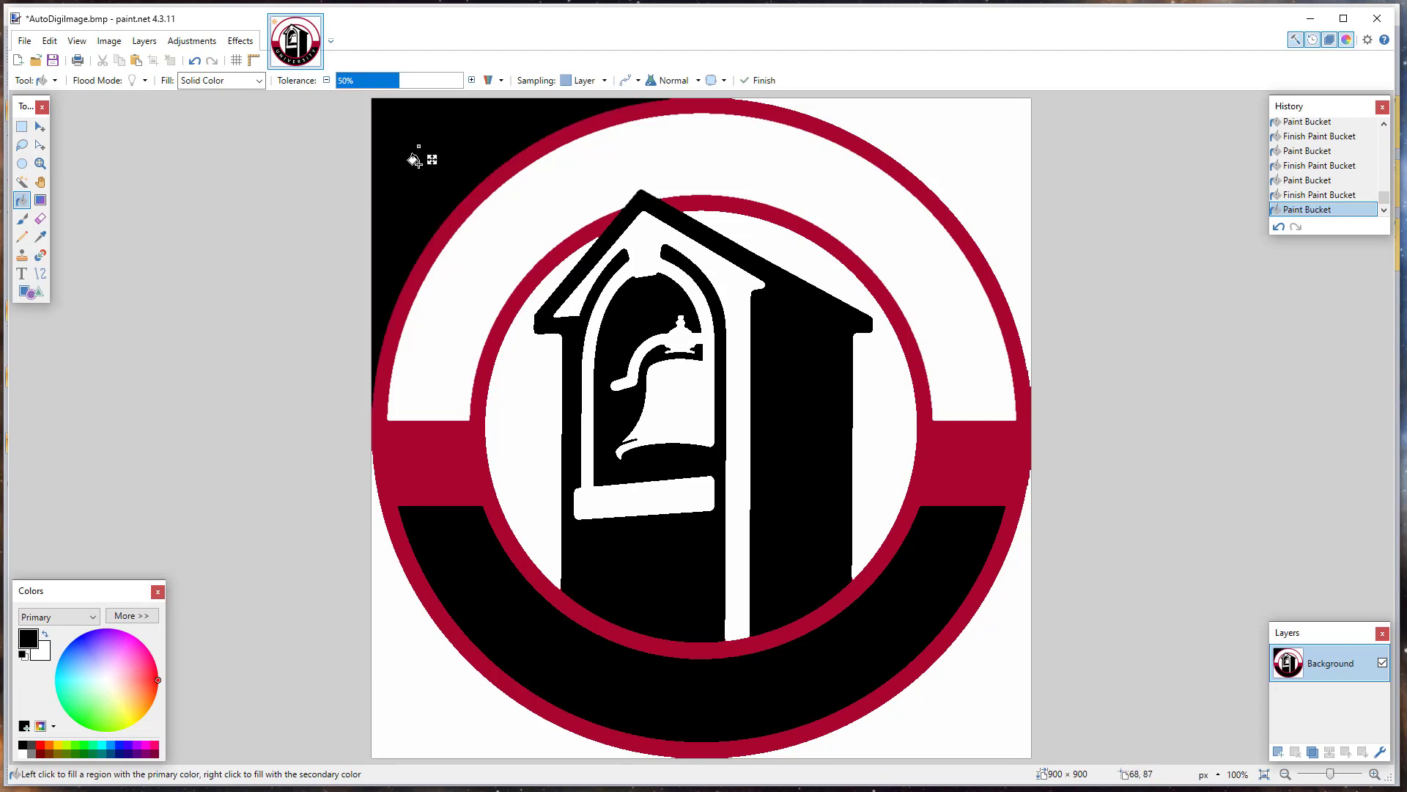
left_click(85, 715)
left_click(75, 713)
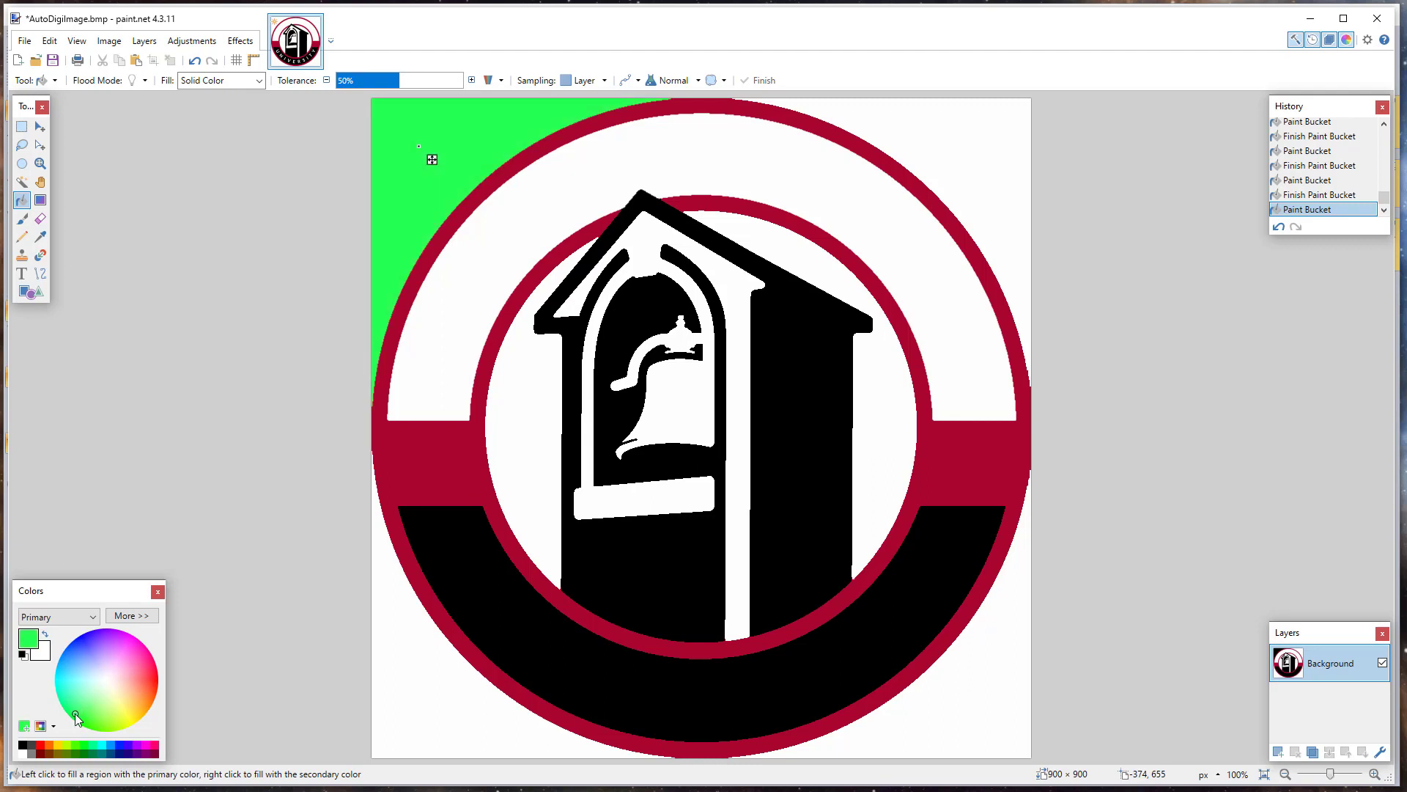
left_click(985, 123)
left_click(441, 695)
left_click(974, 695)
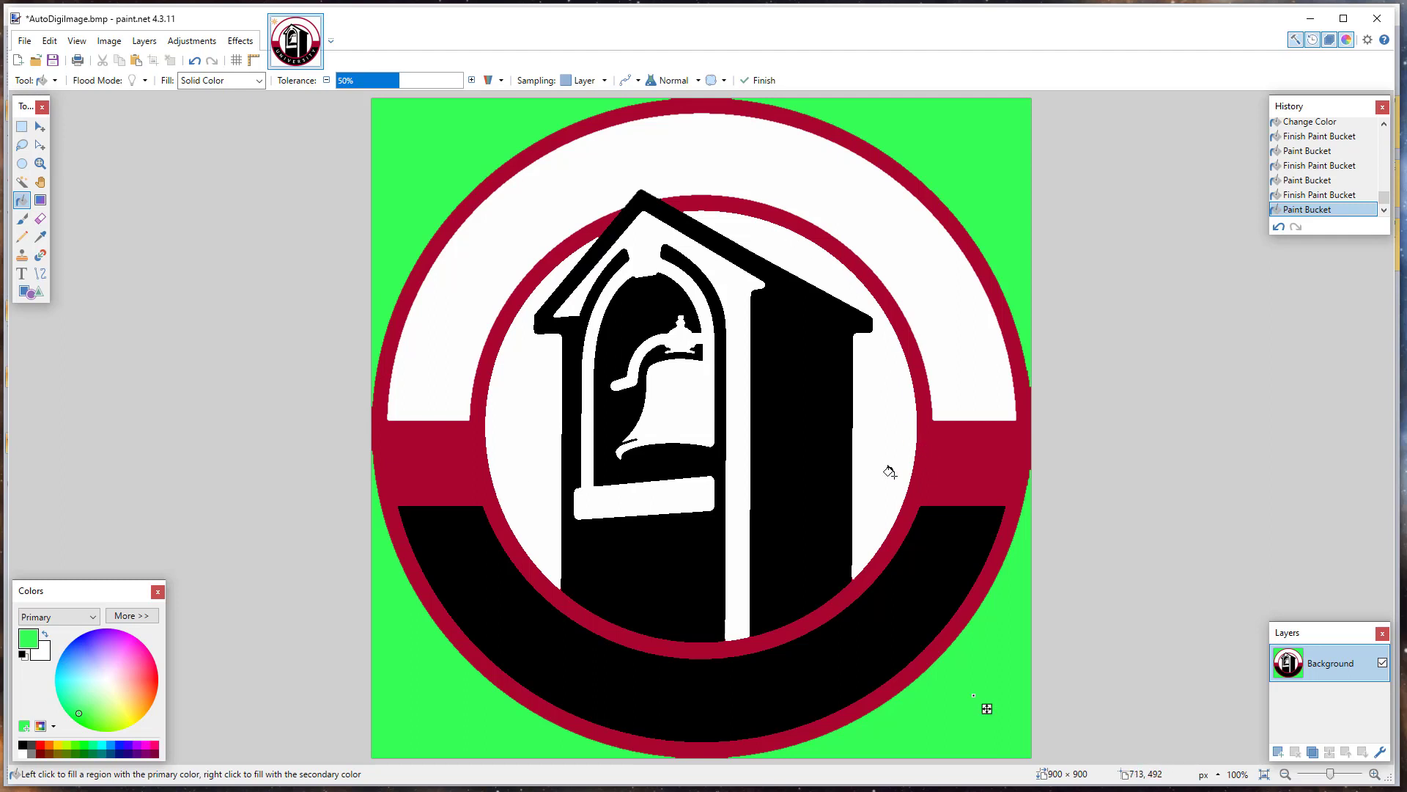
Try filling the white area beside the bell tower's left wall with green, and undo that fill
left_click(539, 417)
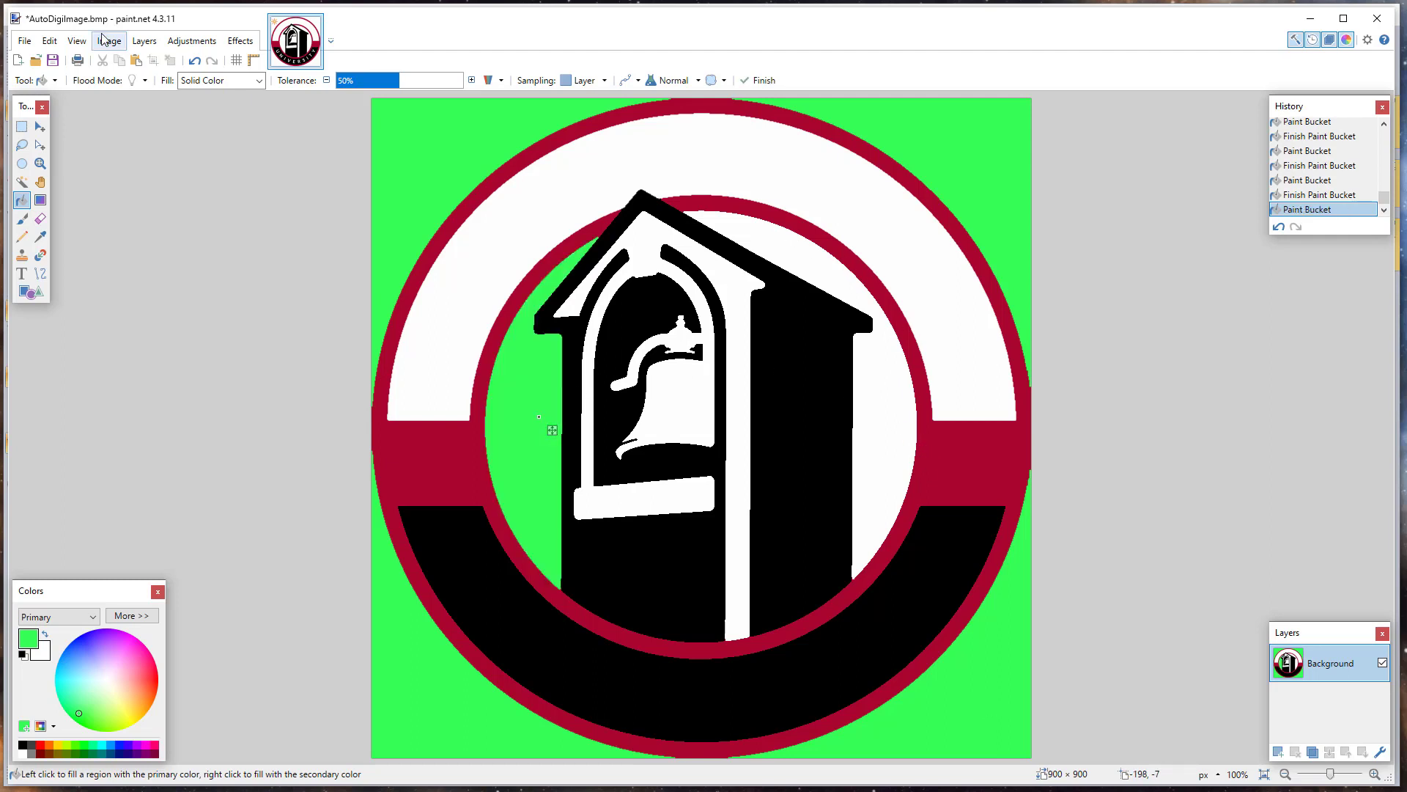
left_click(50, 41)
left_click(66, 57)
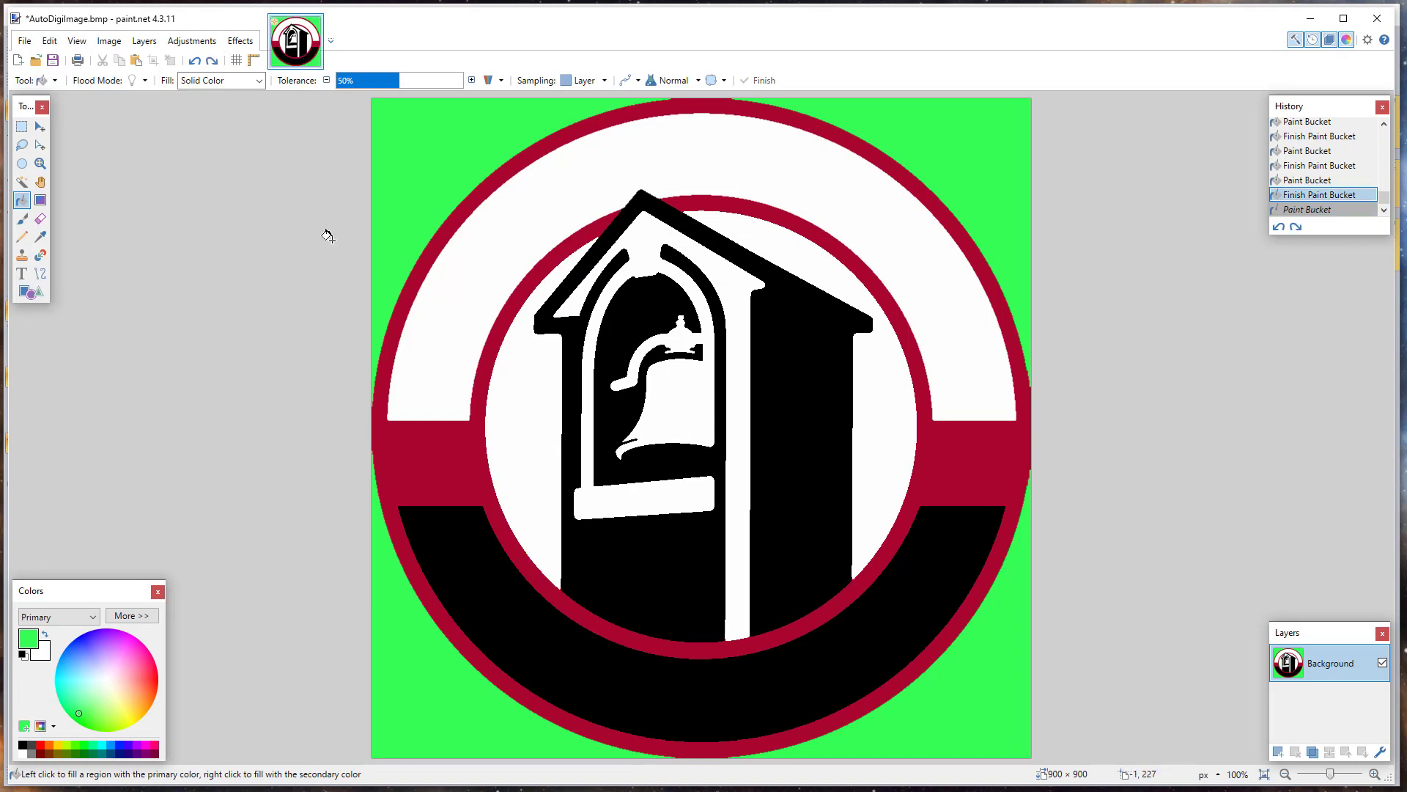
Close the image editor, saving the edited bitmap with auto-detected bit depth, and return to the Autodigitizer Wizard
left_click(25, 40)
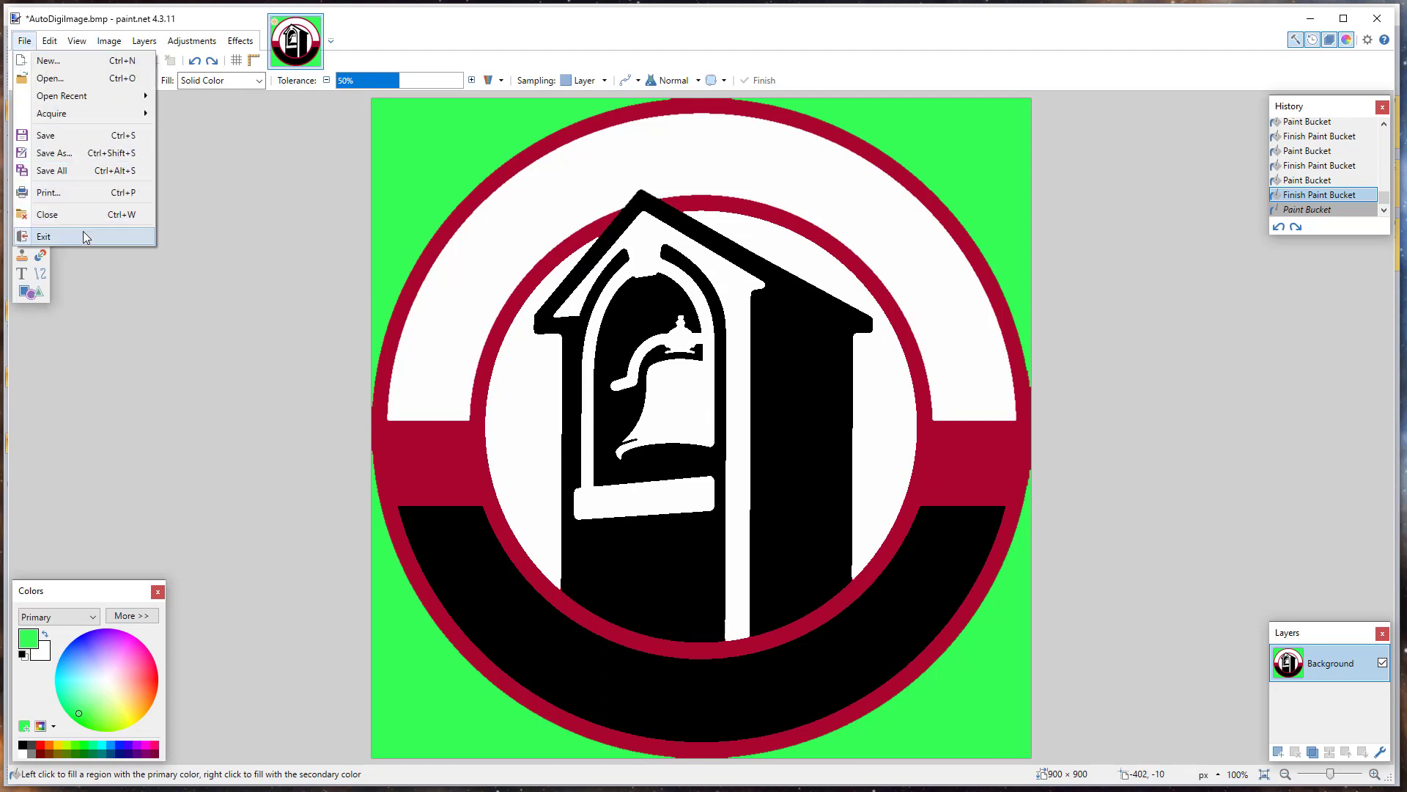
left_click(86, 236)
left_click(652, 457)
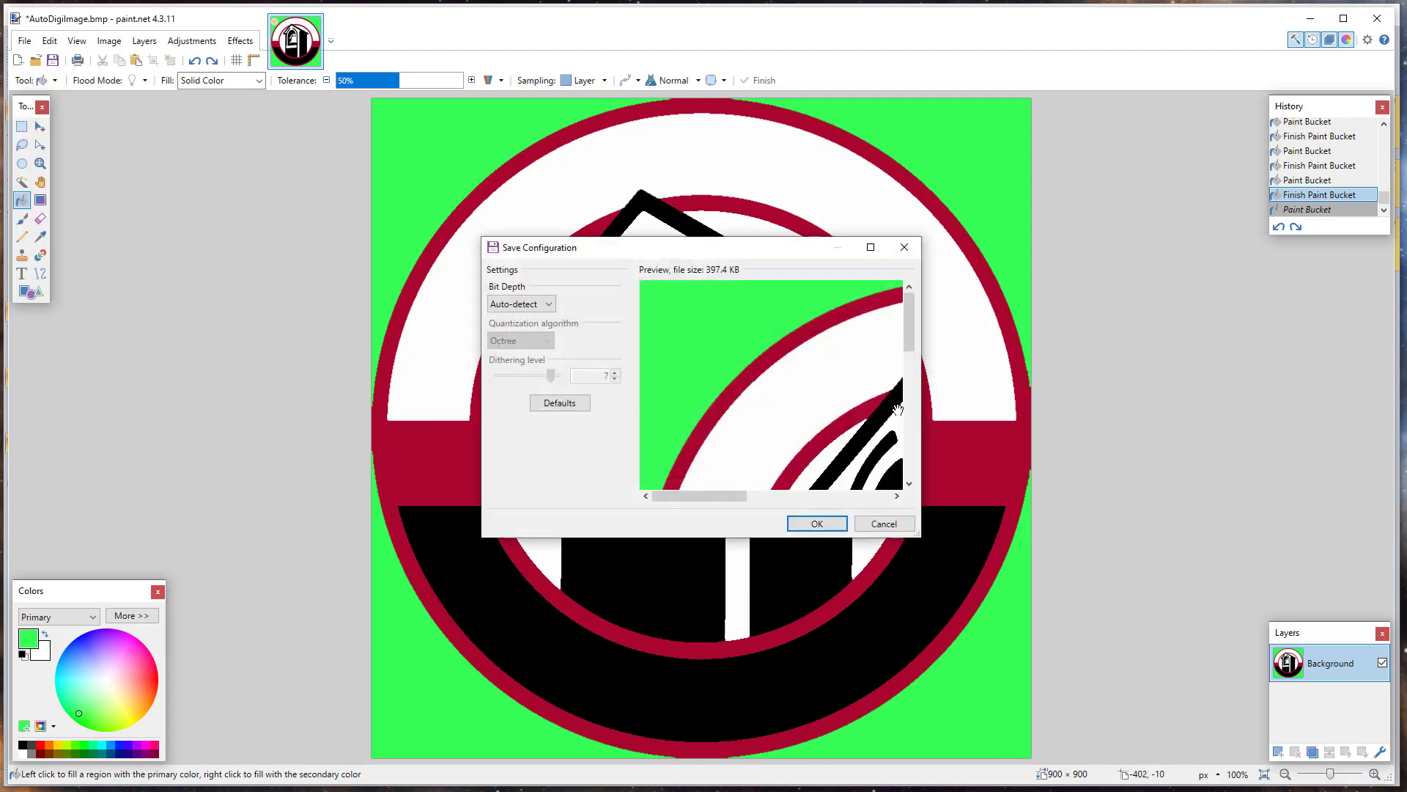
left_click(818, 525)
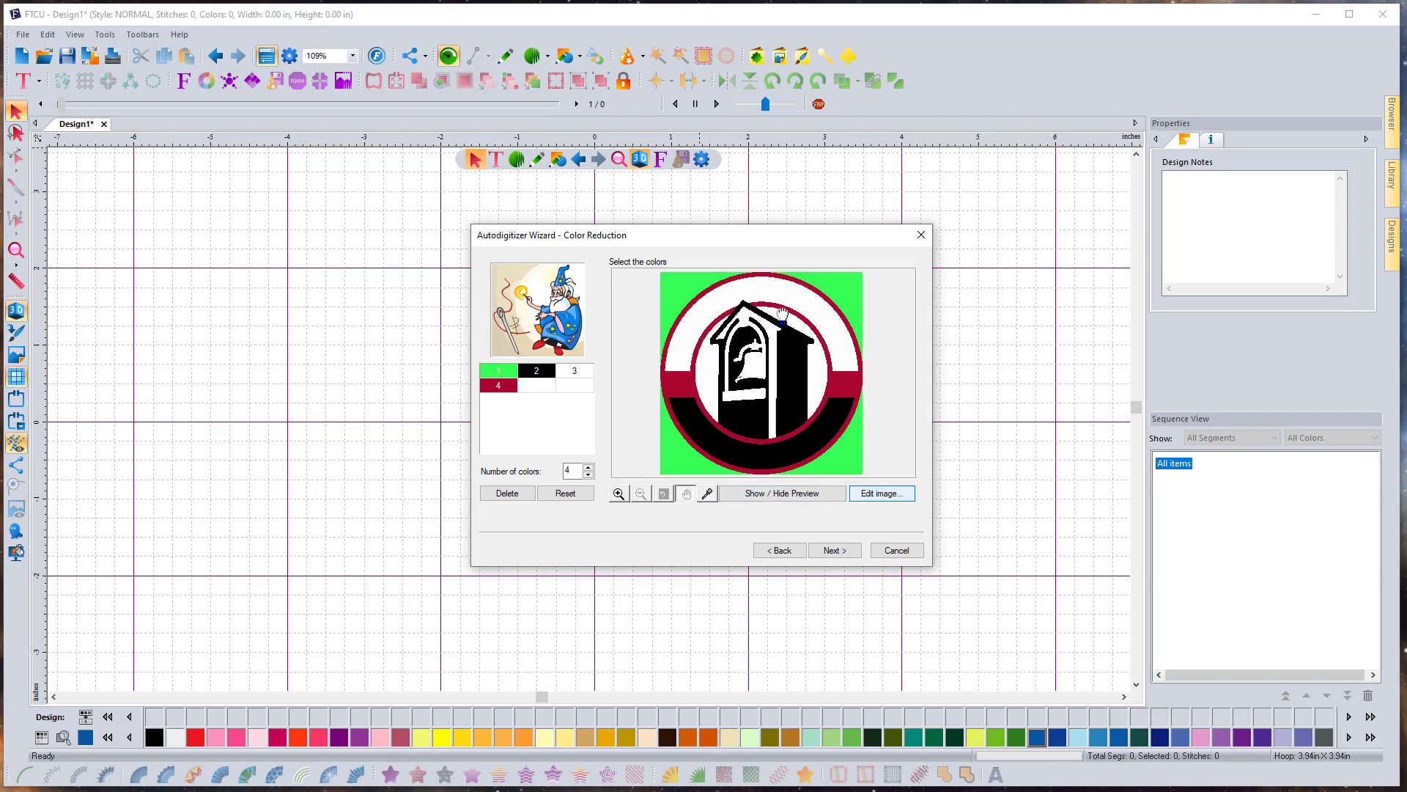
Finish the Autodigitizer Wizard with the four reduced colors and no stitches in the green background, and deselect the generated design
left_click(833, 551)
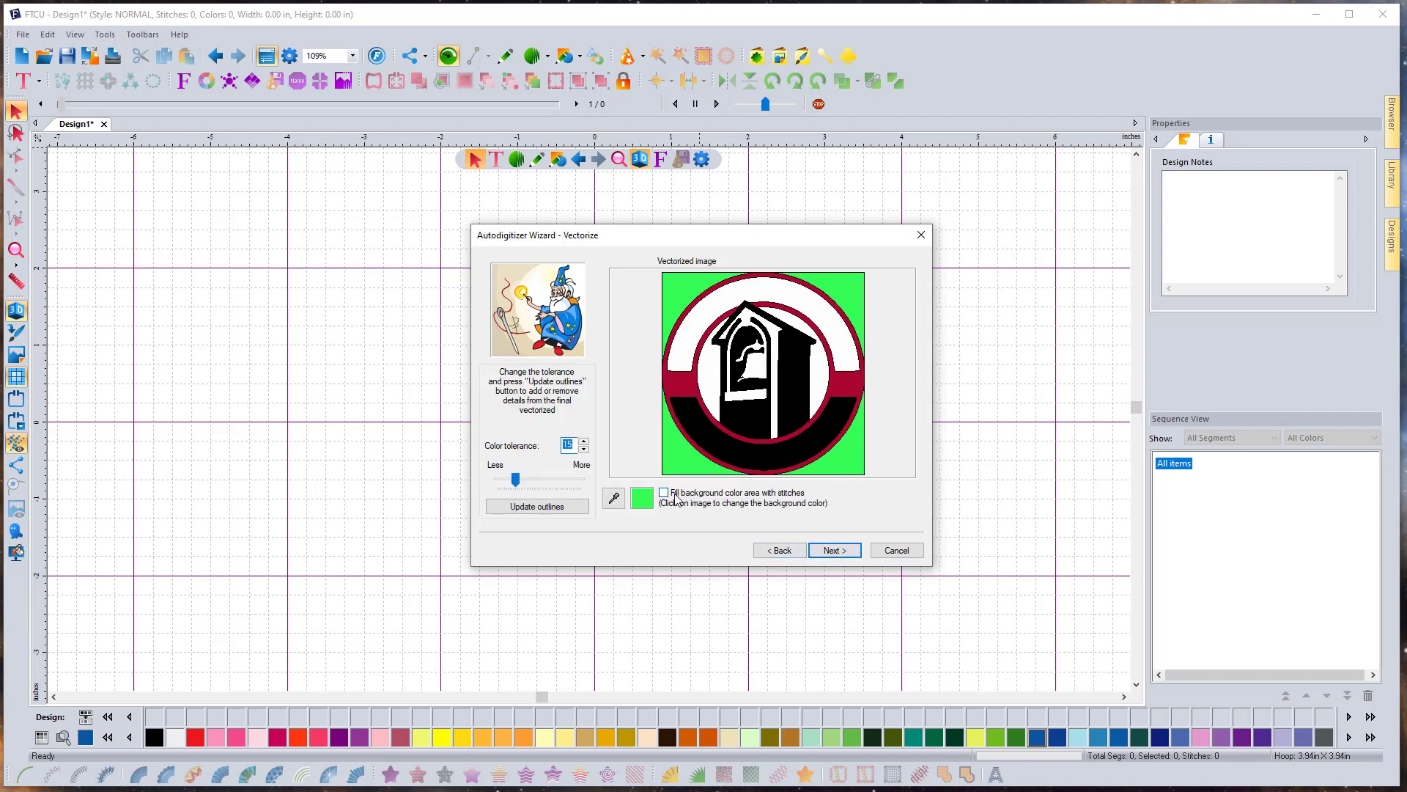
left_click(839, 553)
left_click(850, 550)
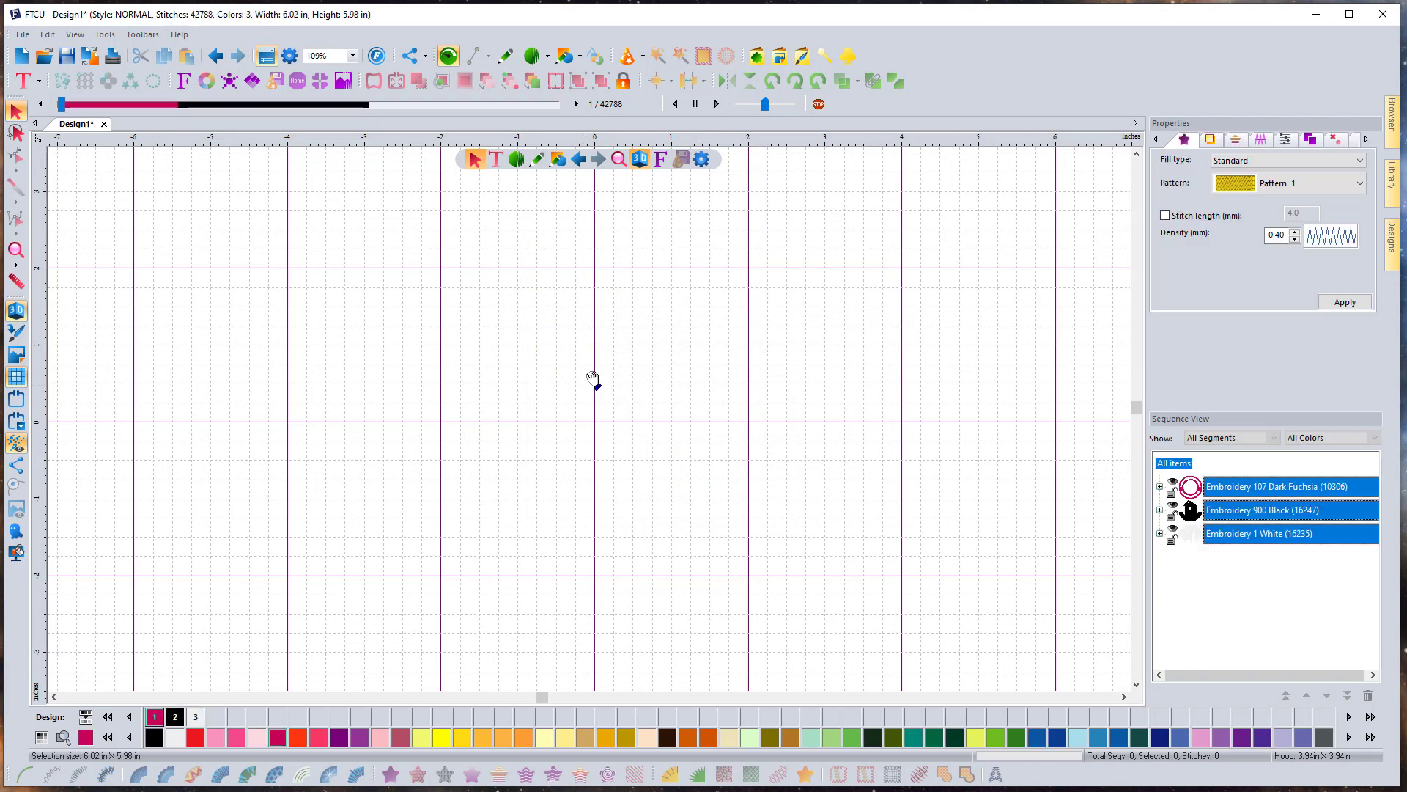
left_click(927, 358)
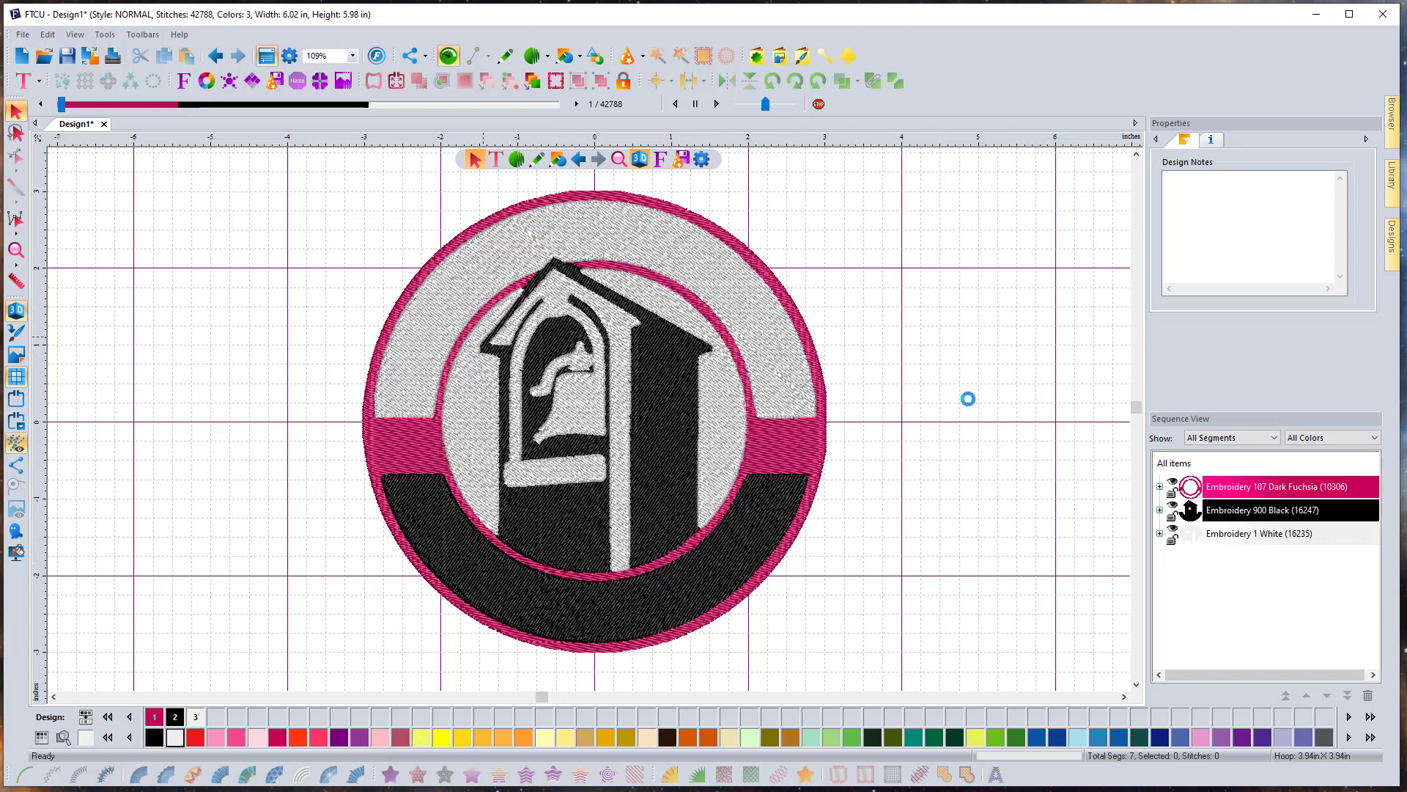
Move the dark fuchsia ring to the end of the stitching sequence, after the white fills
left_click(1234, 491)
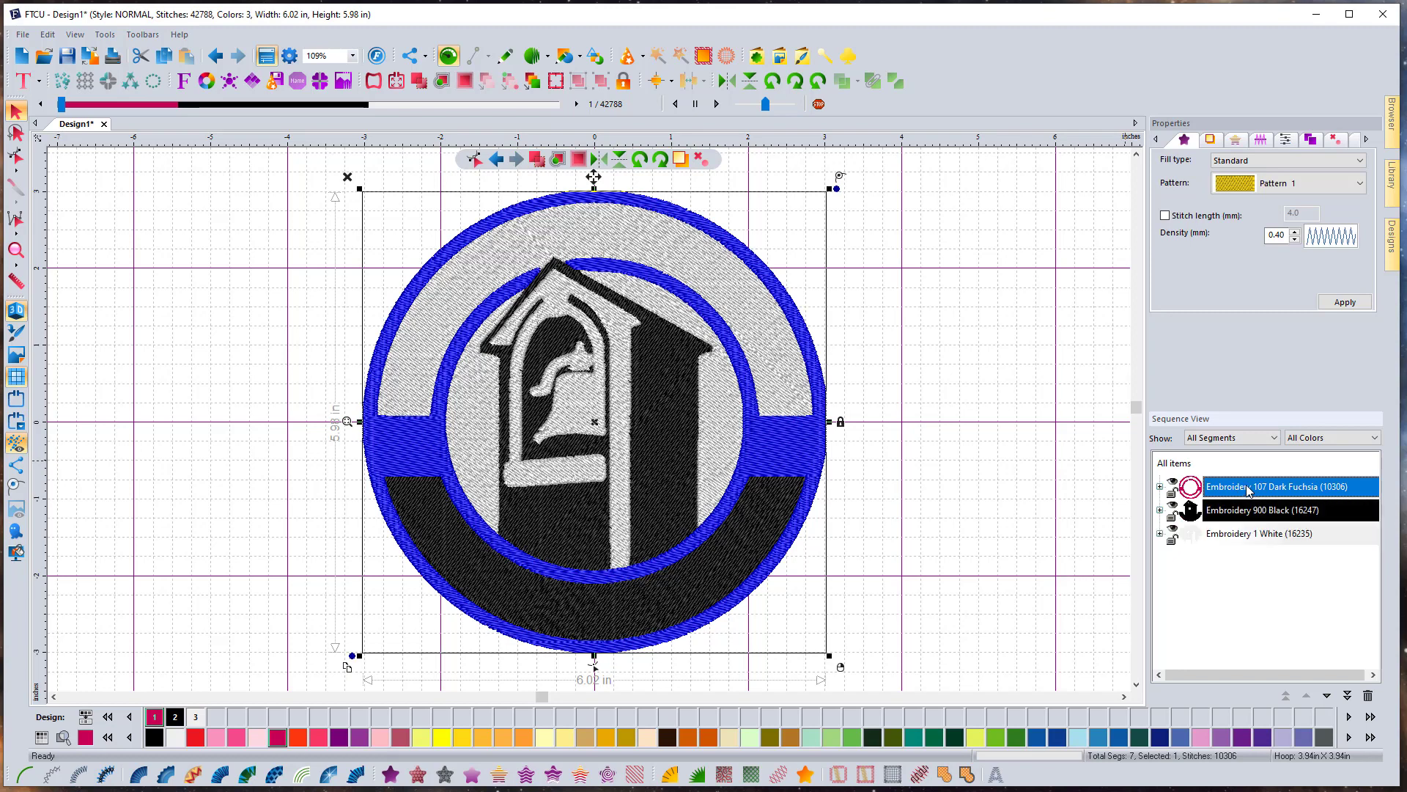
right_click(1249, 489)
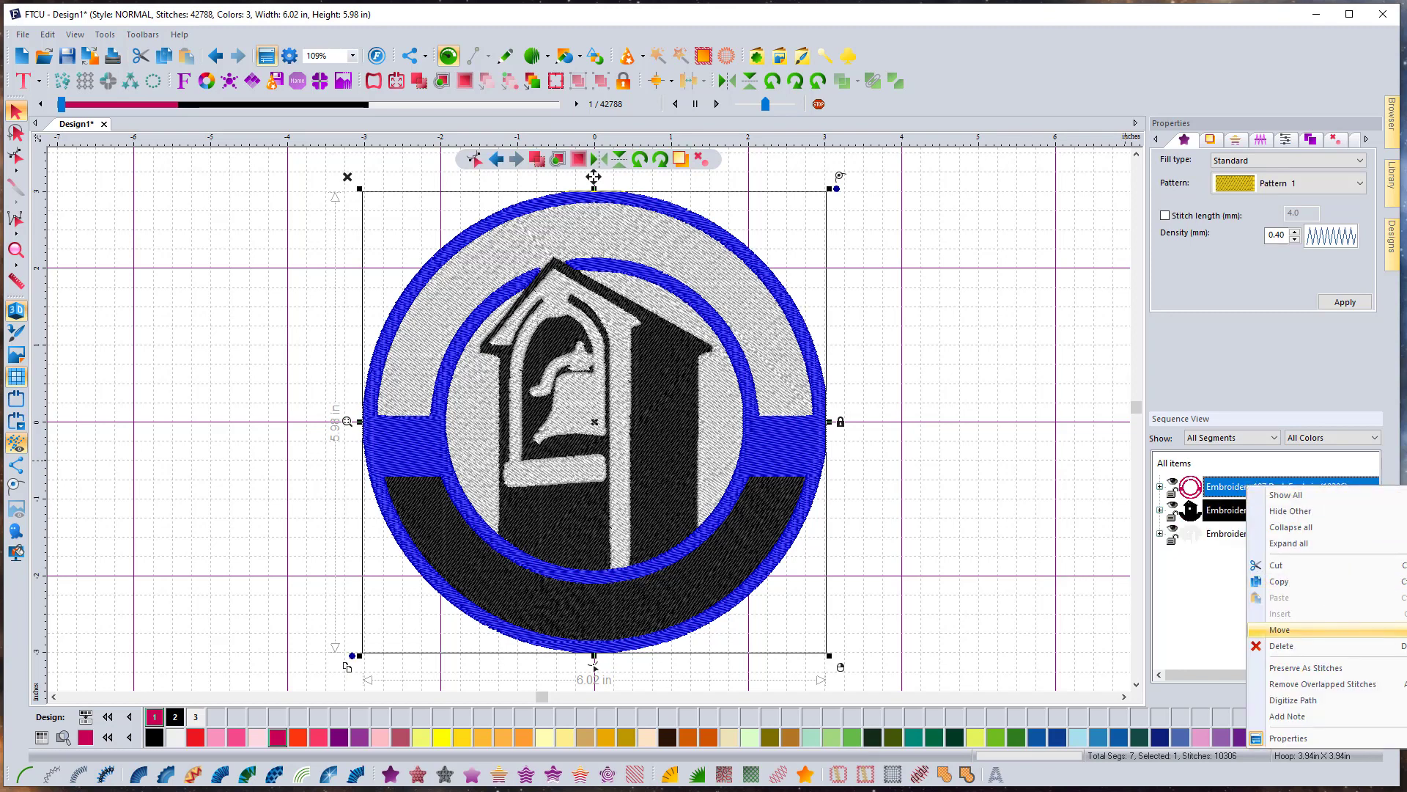
left_click(1280, 629)
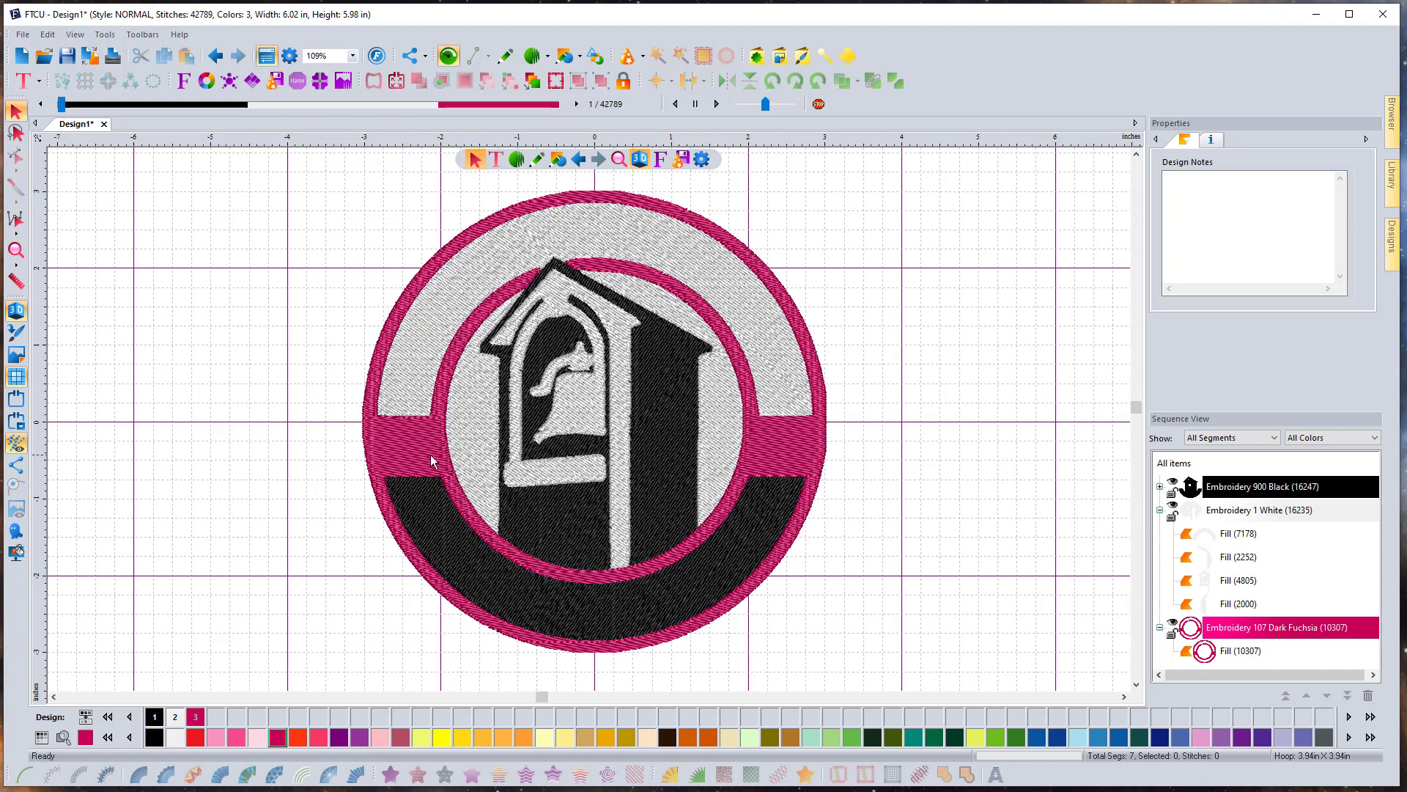
Move the lower black band fill and the upper white band fill to the end of the stitching sequence, behind the fuchsia ring
left_click(1160, 488)
left_click(1239, 534)
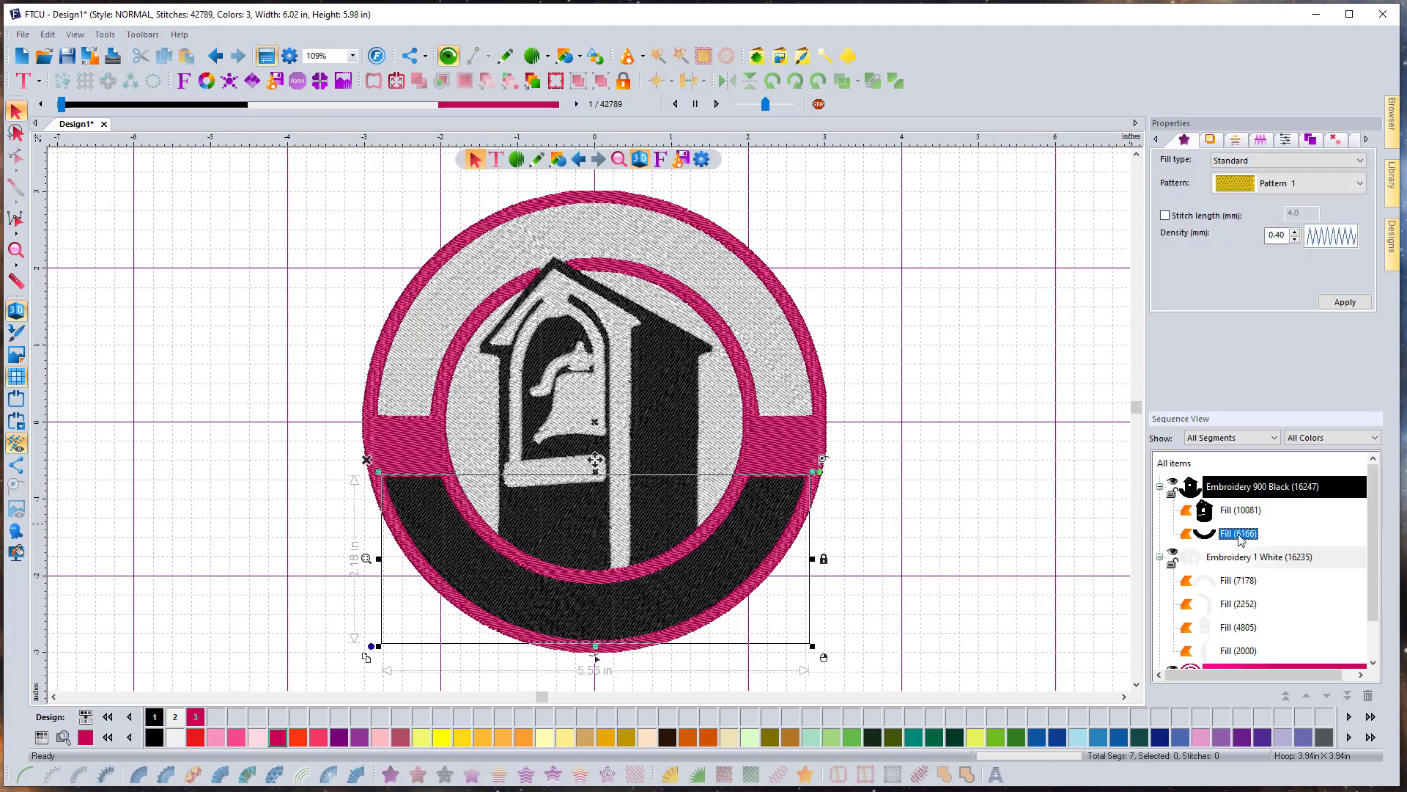
left_click(1250, 534)
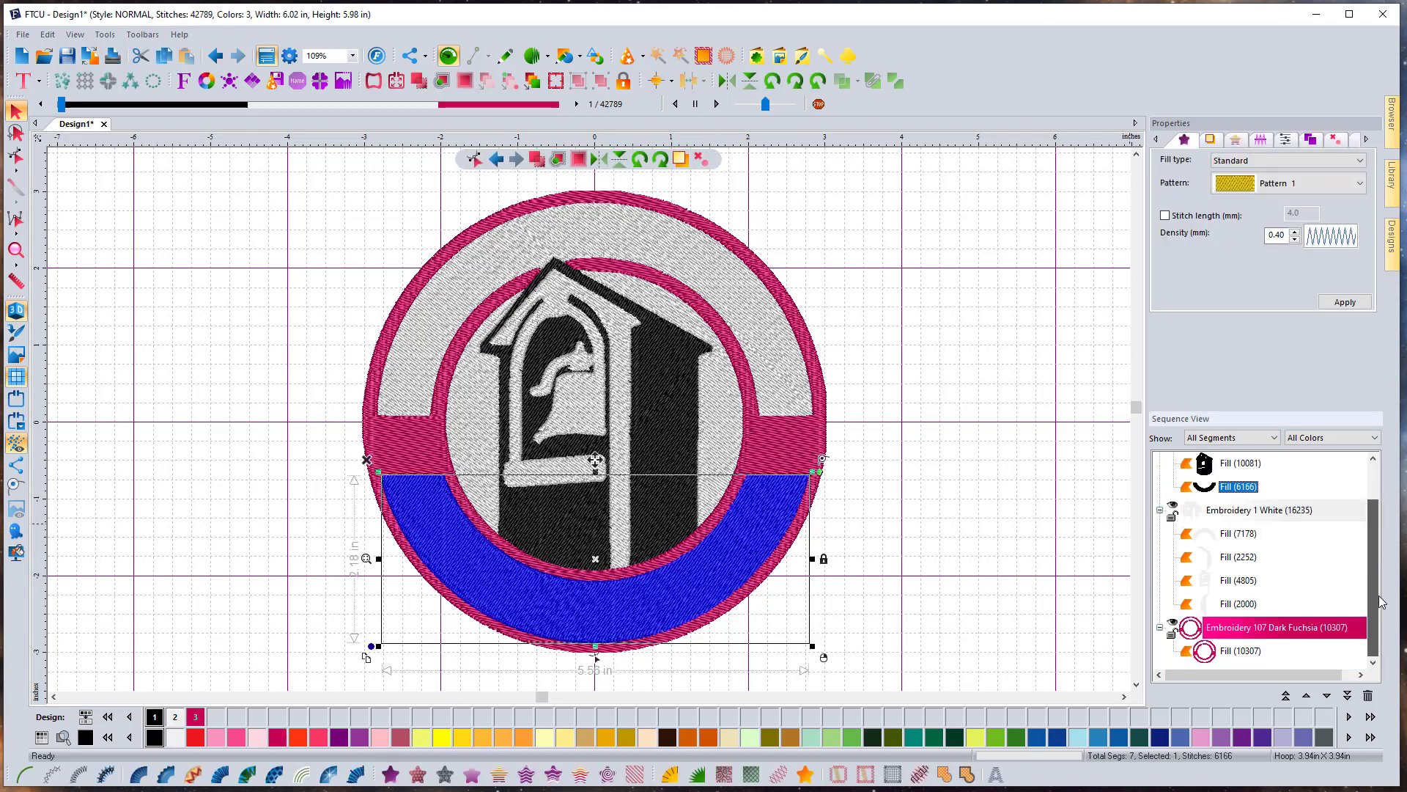
scroll(1320, 528, "down", 1)
right_click(1248, 485)
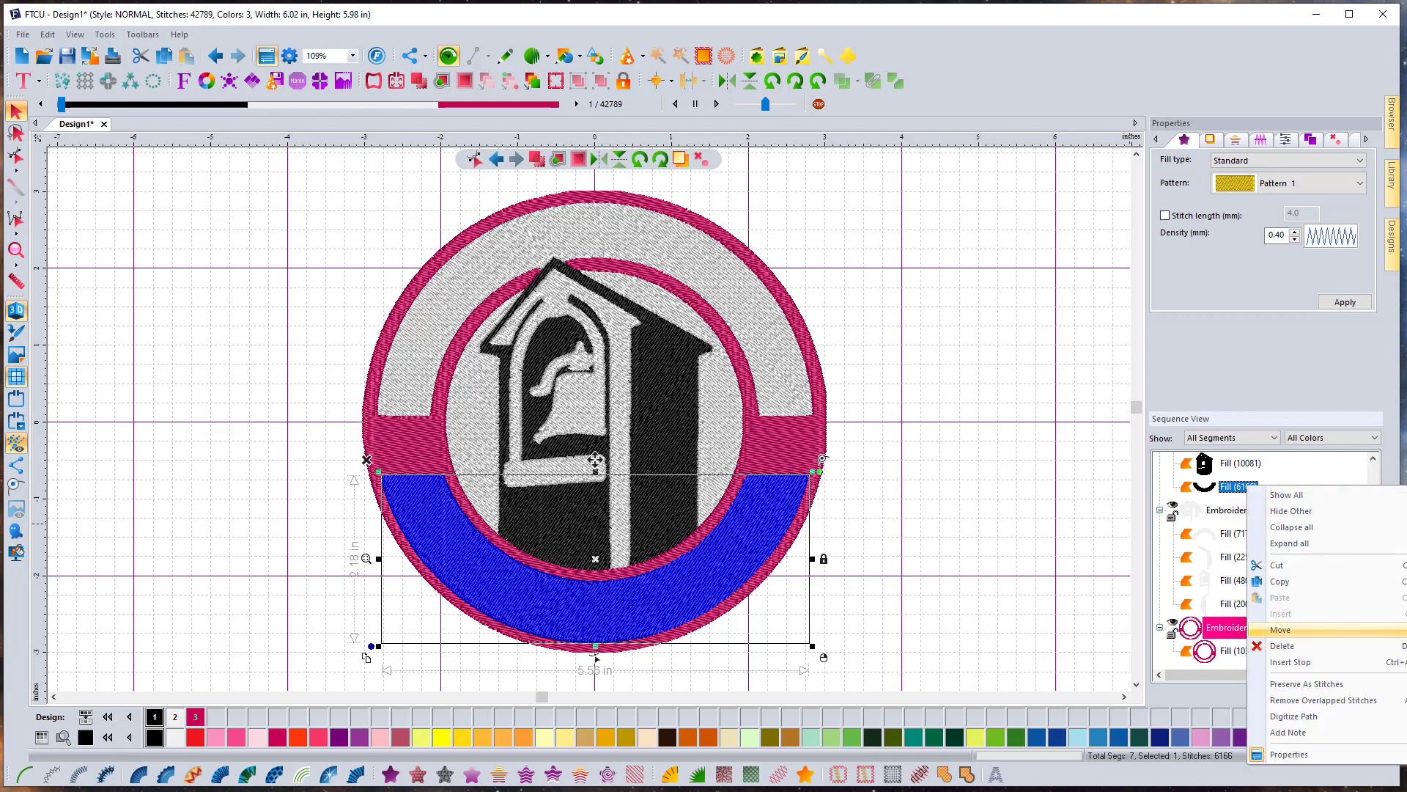
left_click(1281, 629)
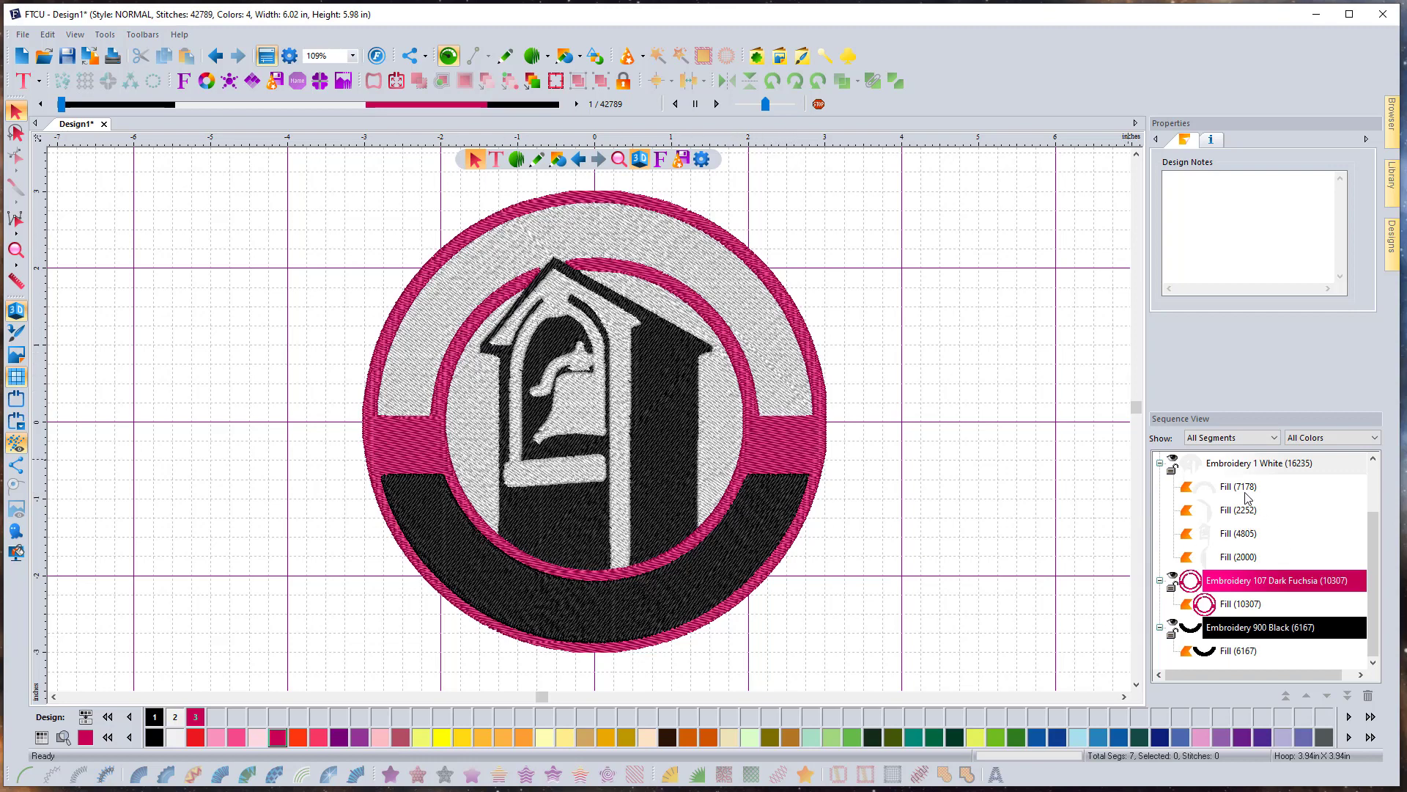
left_click_drag(1245, 488, 1246, 663)
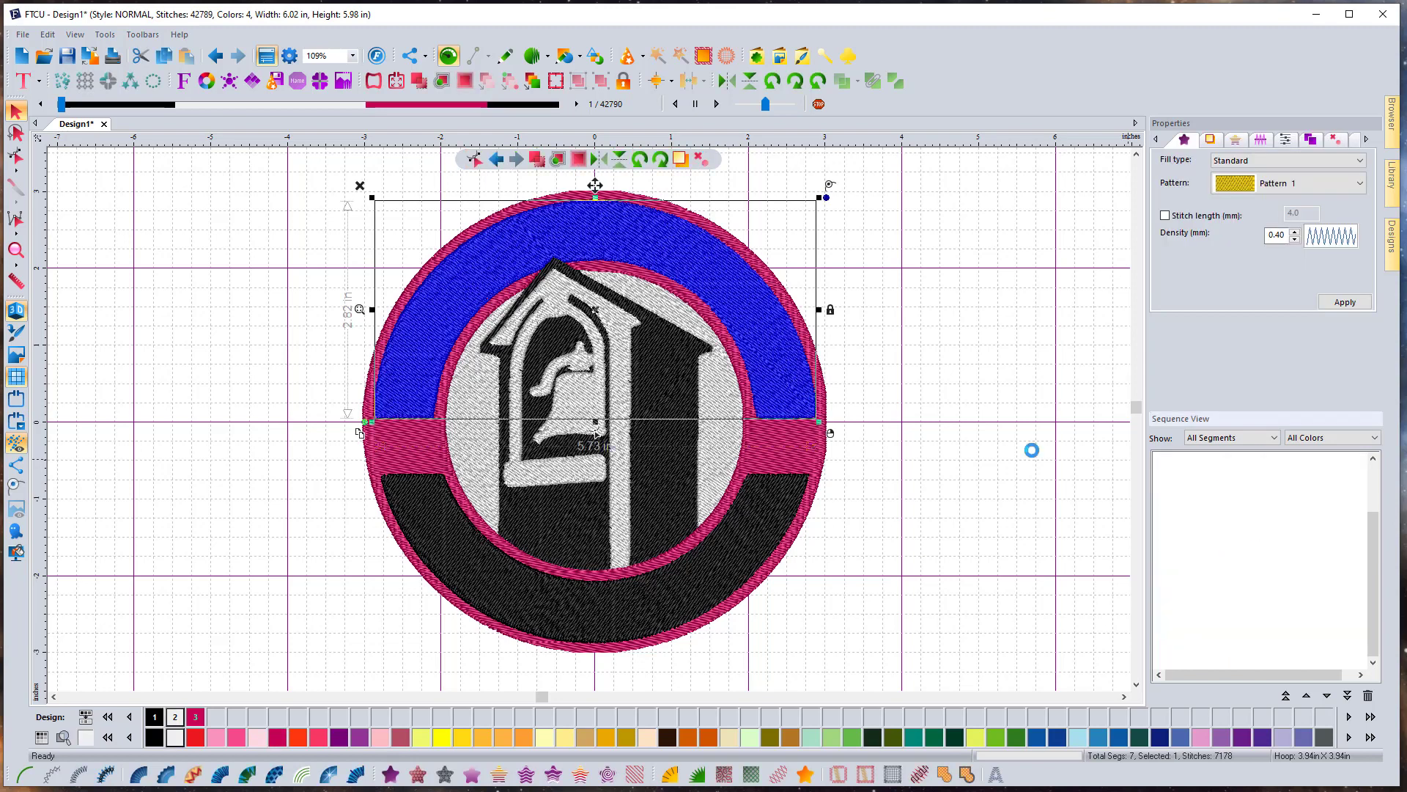
left_click(992, 367)
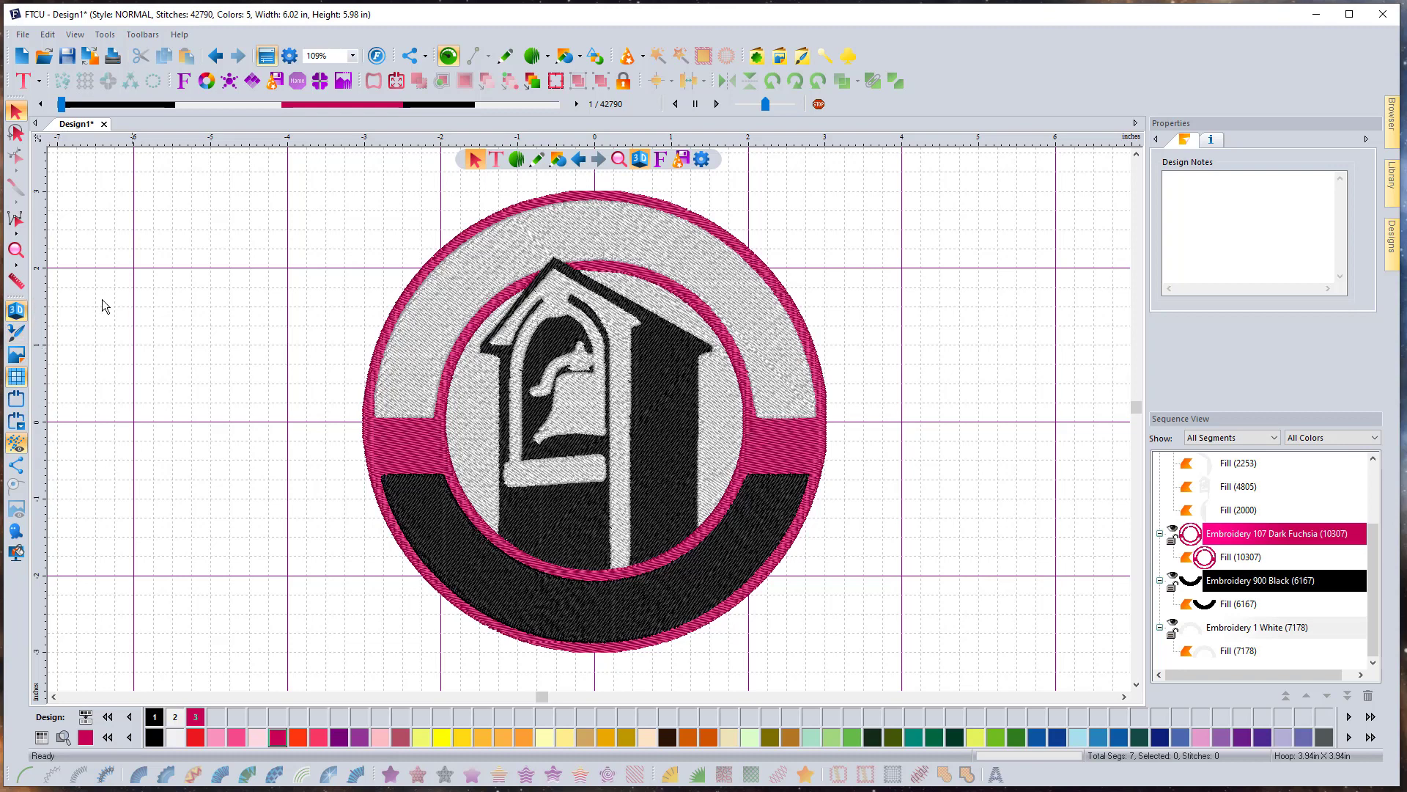
Load channels4_profile.jpg as a backdrop with the 3D view off, and scale it to 6.00 by 6.00 in over the design
left_click(15, 316)
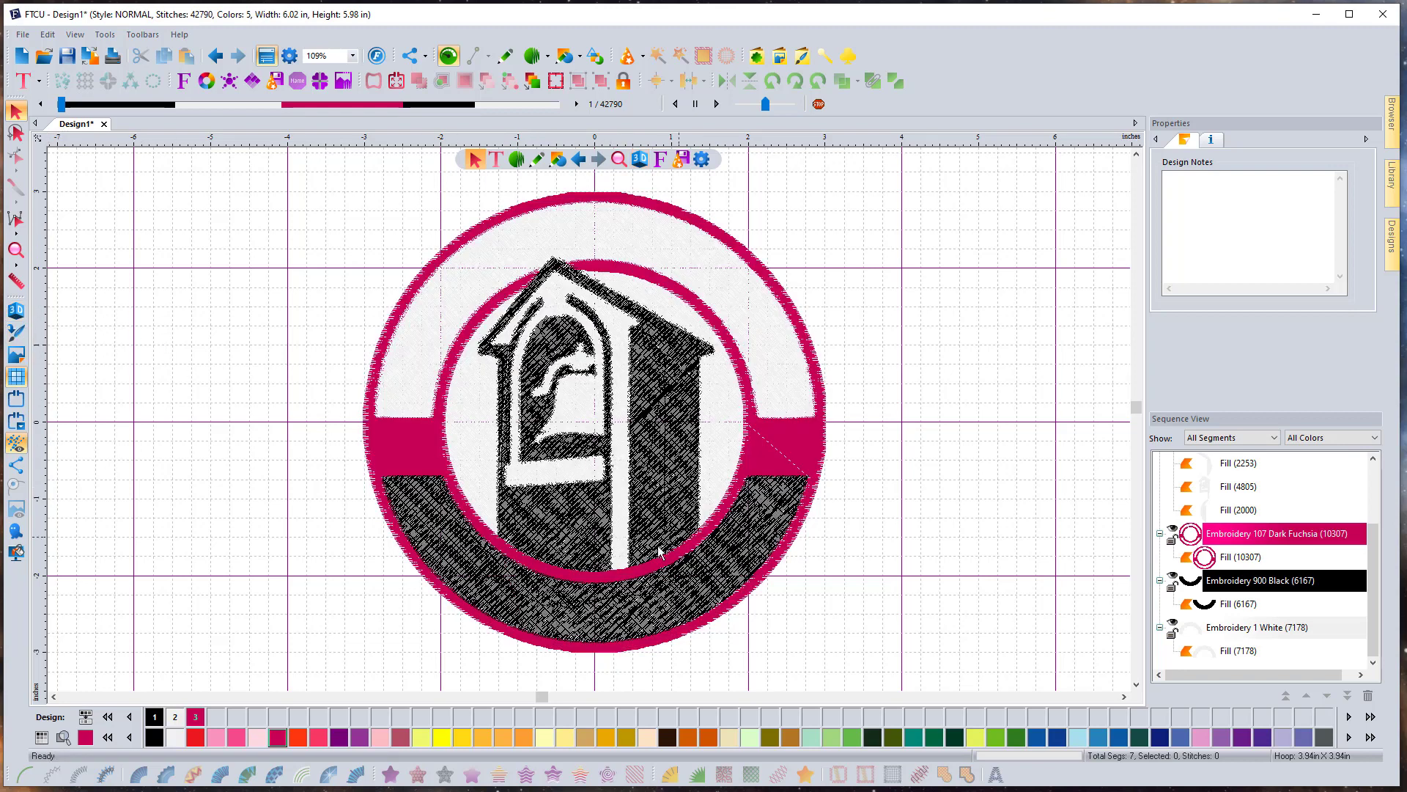
left_click(15, 359)
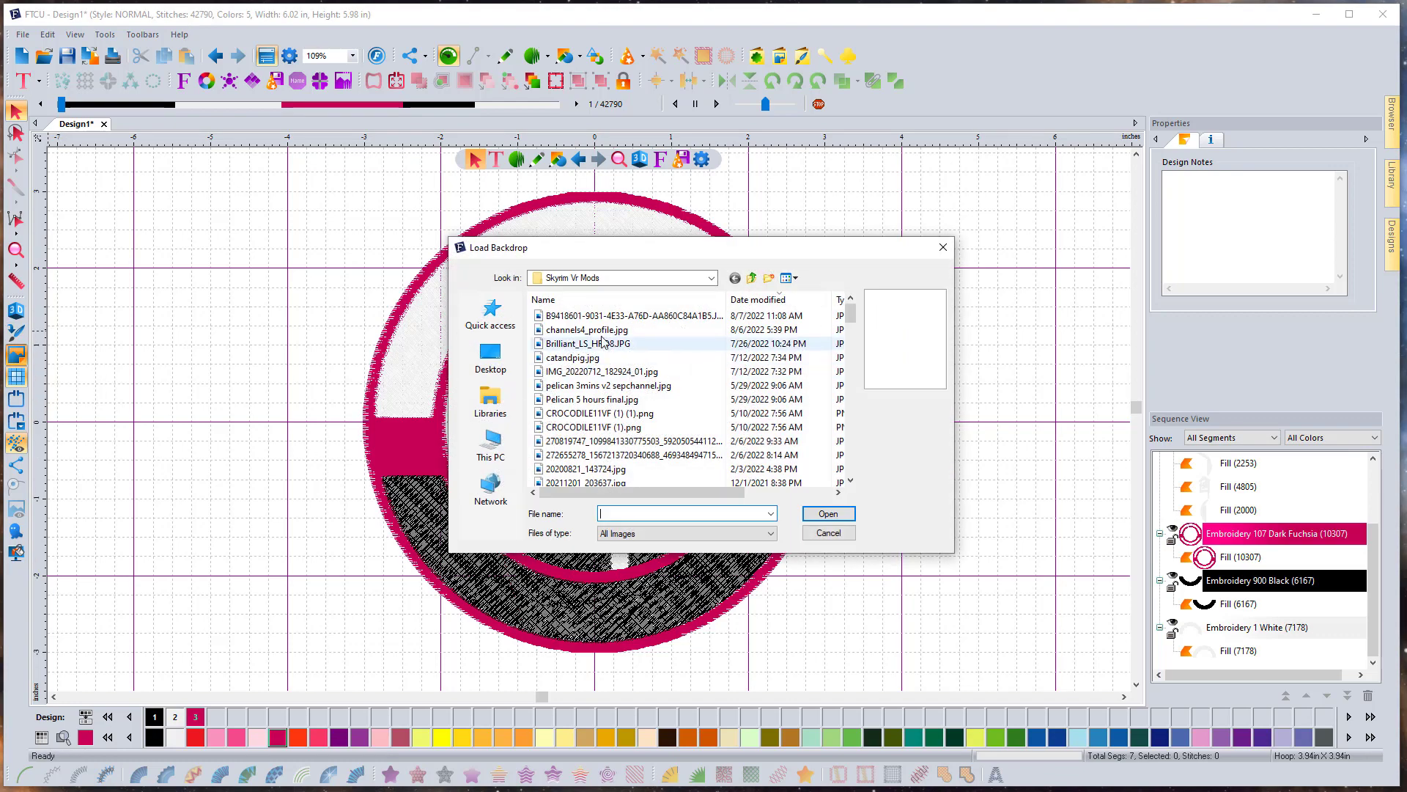
left_click(620, 331)
left_click(850, 516)
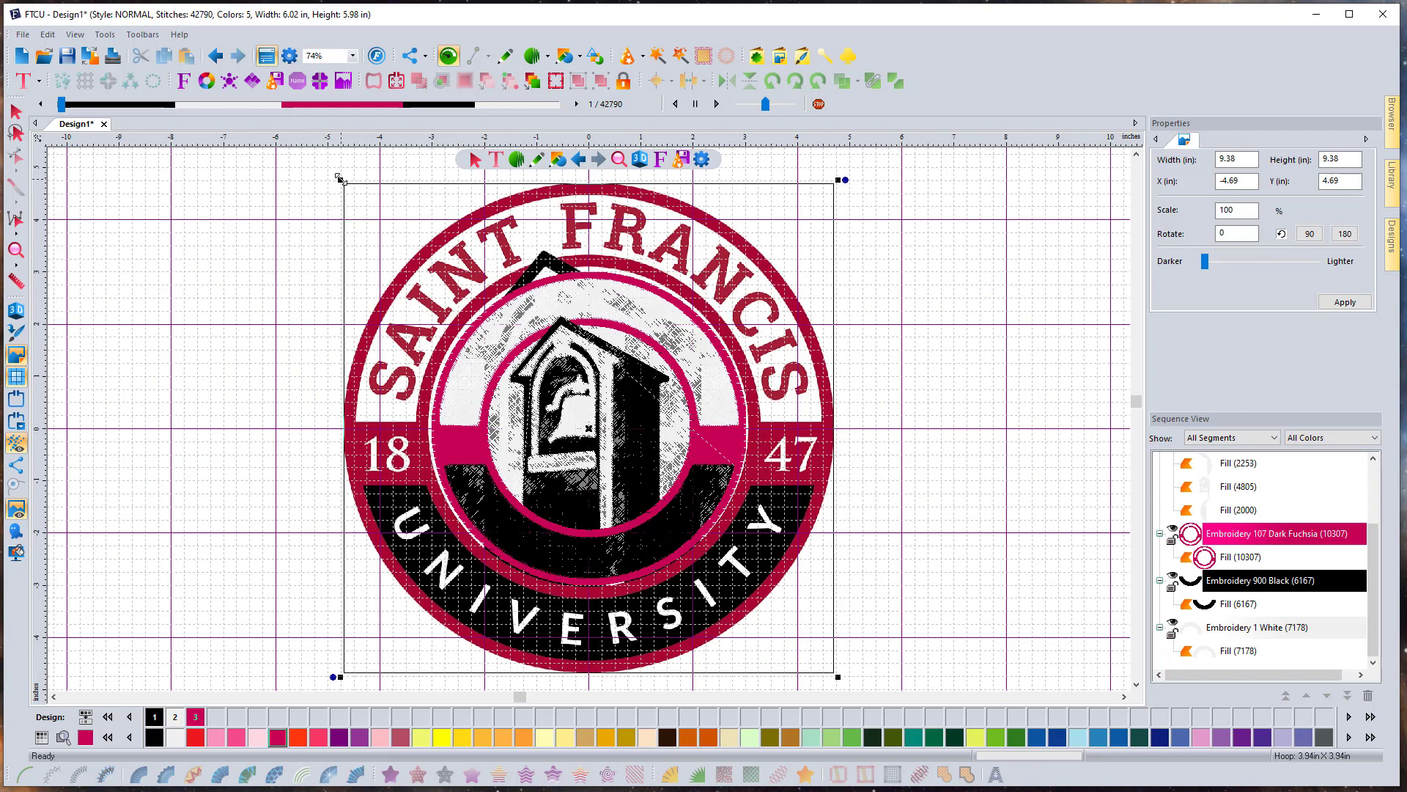
left_click_drag(339, 178, 462, 256)
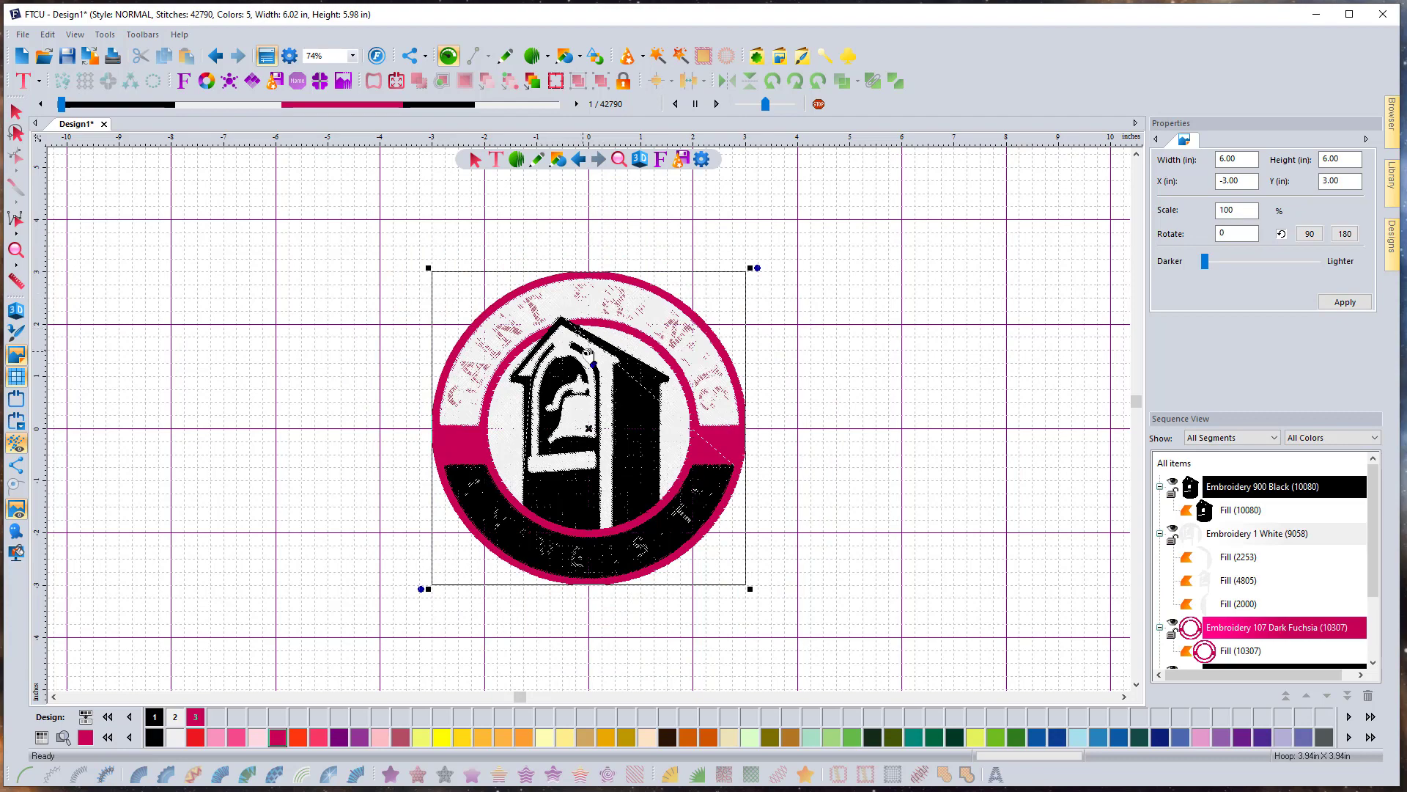
Measure the height of the letter A of SAINT on the backdrop with the Ruler tool
scroll(587, 354, "up", 2)
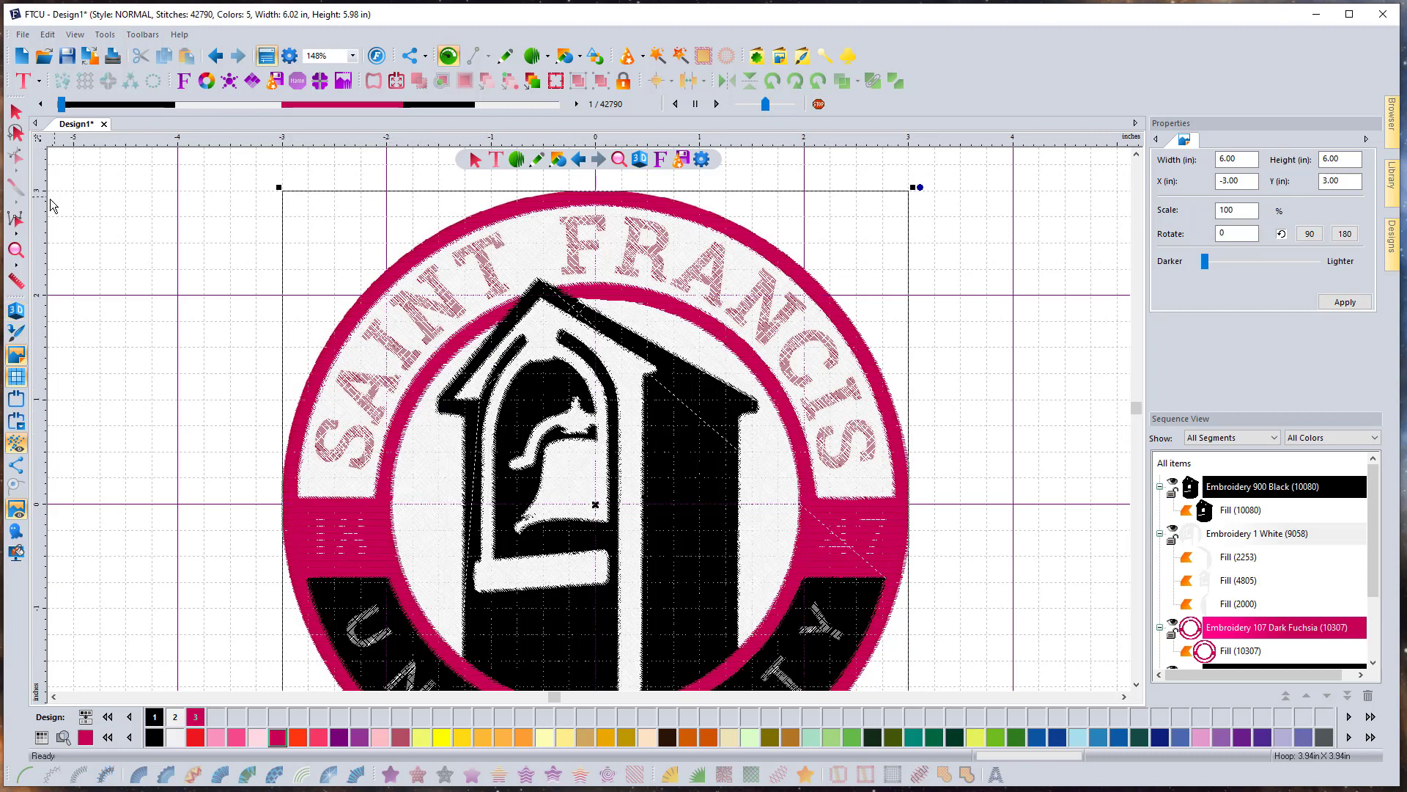
left_click(16, 281)
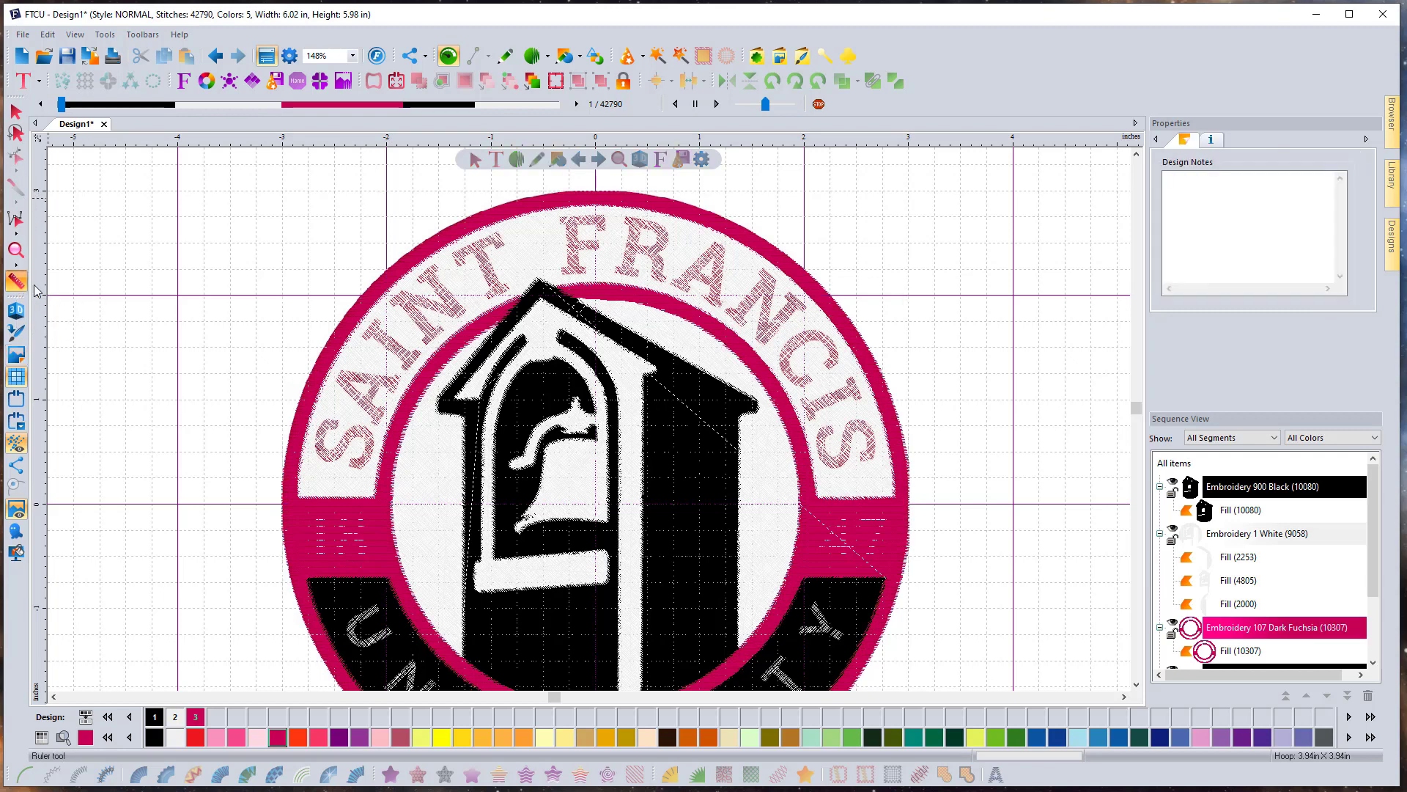
left_click_drag(341, 376, 398, 400)
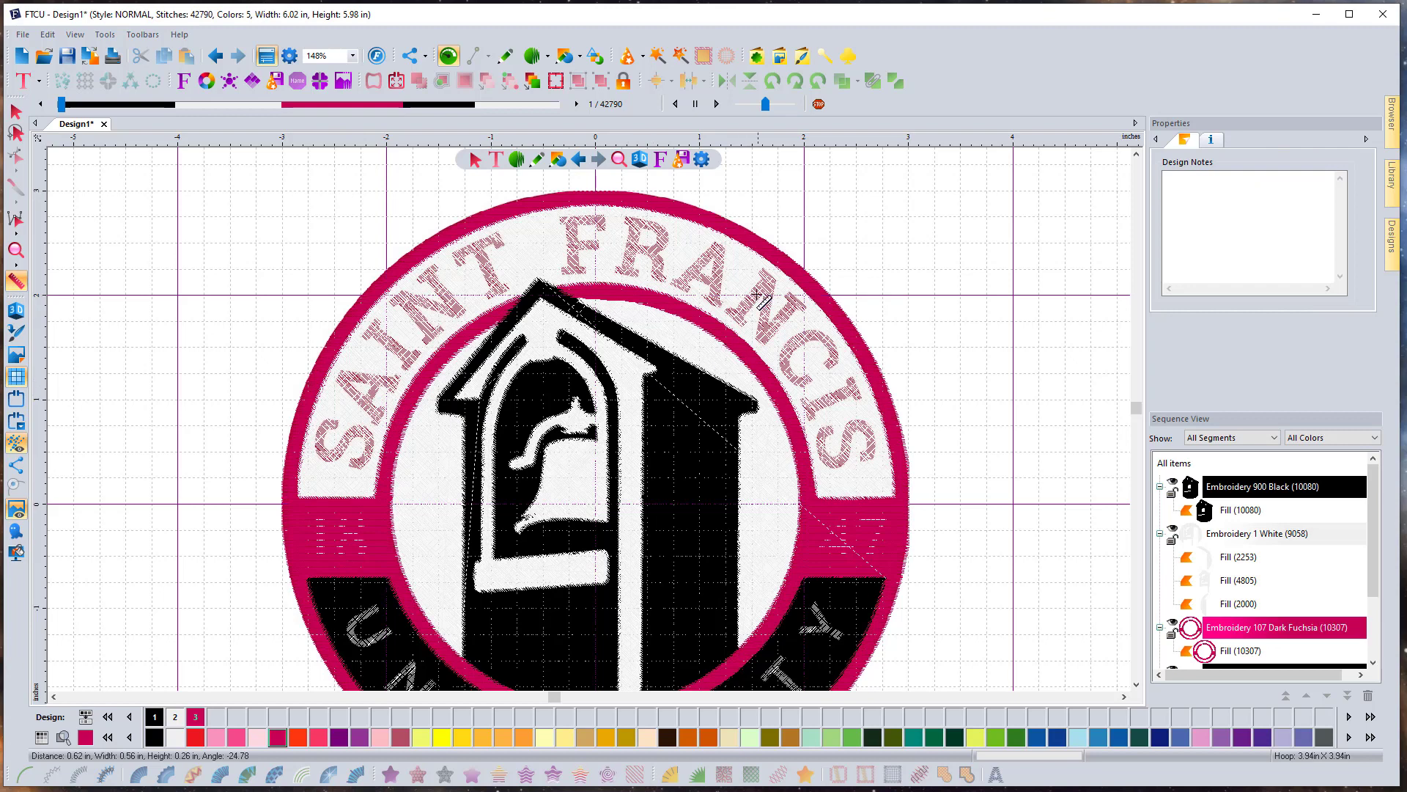
Add circle text around the design's center with a radius of about 4.64 in and choose the Broadcast font
left_click(36, 85)
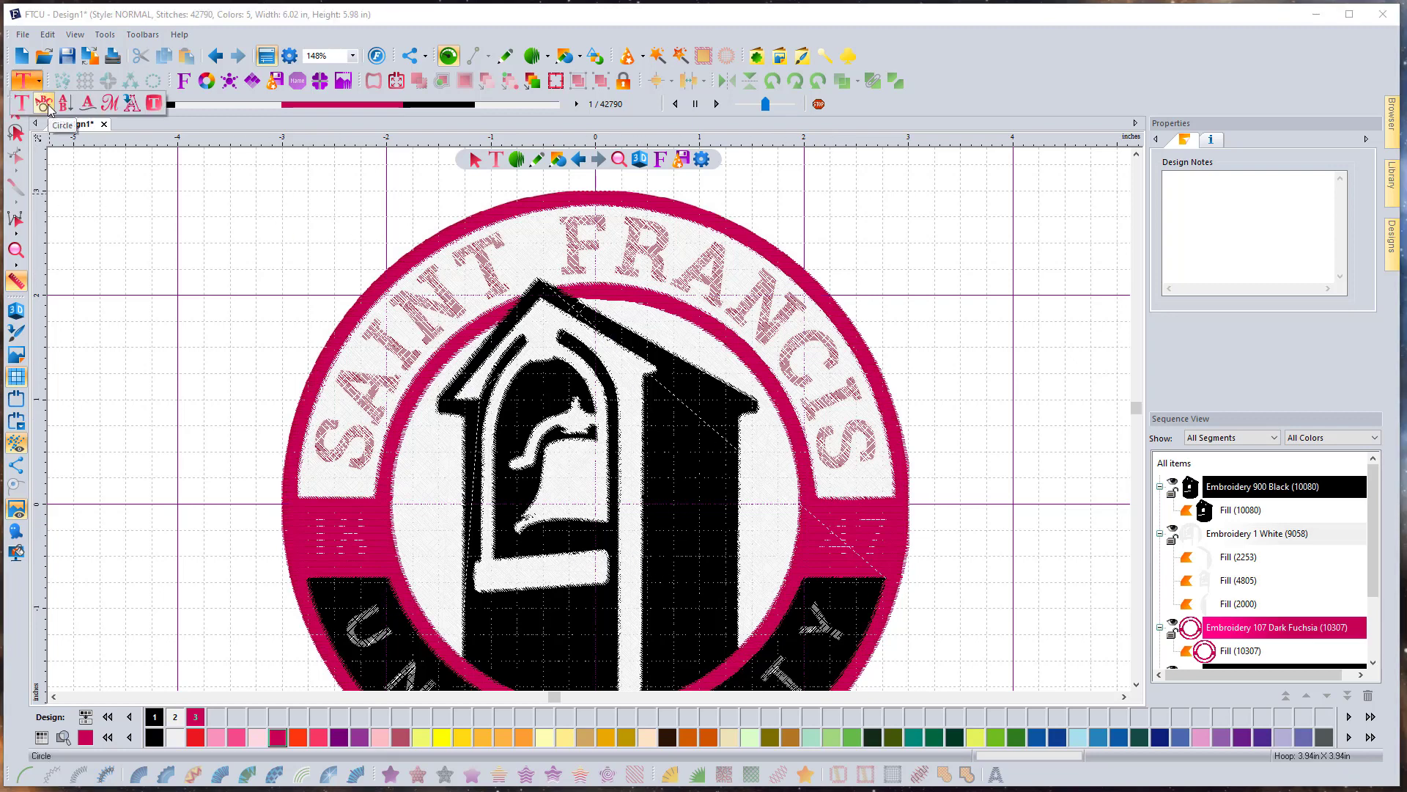
left_click(44, 104)
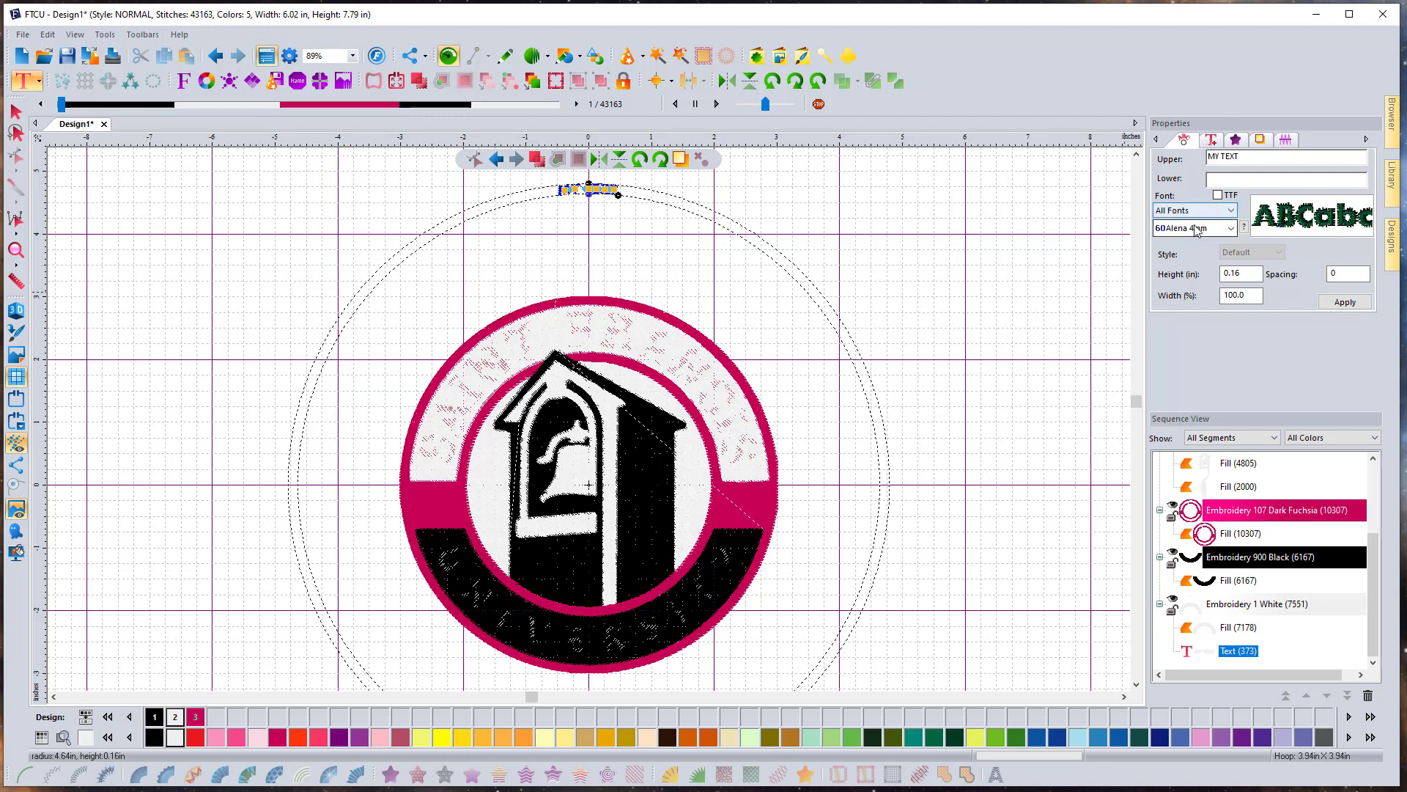
left_click(1215, 233)
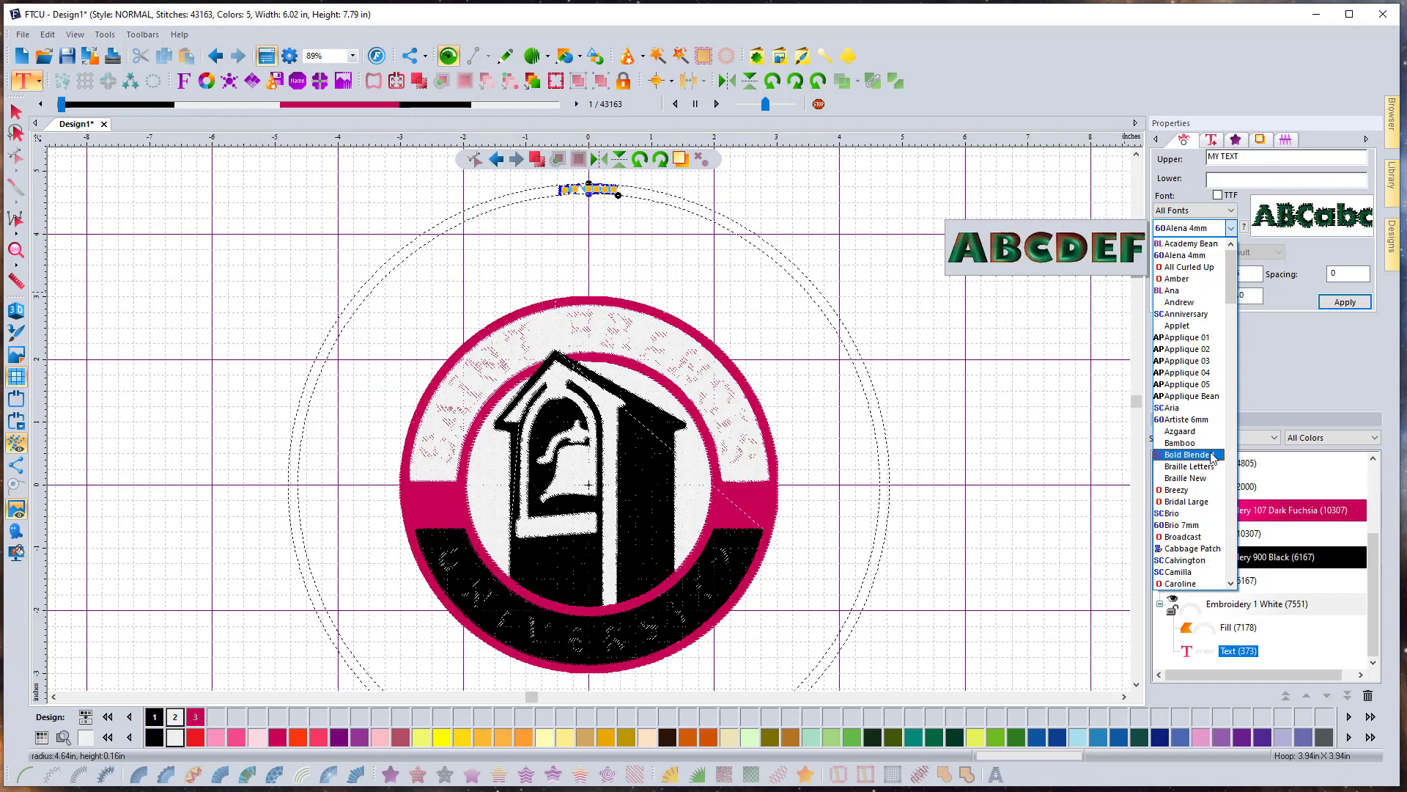
left_click(1206, 538)
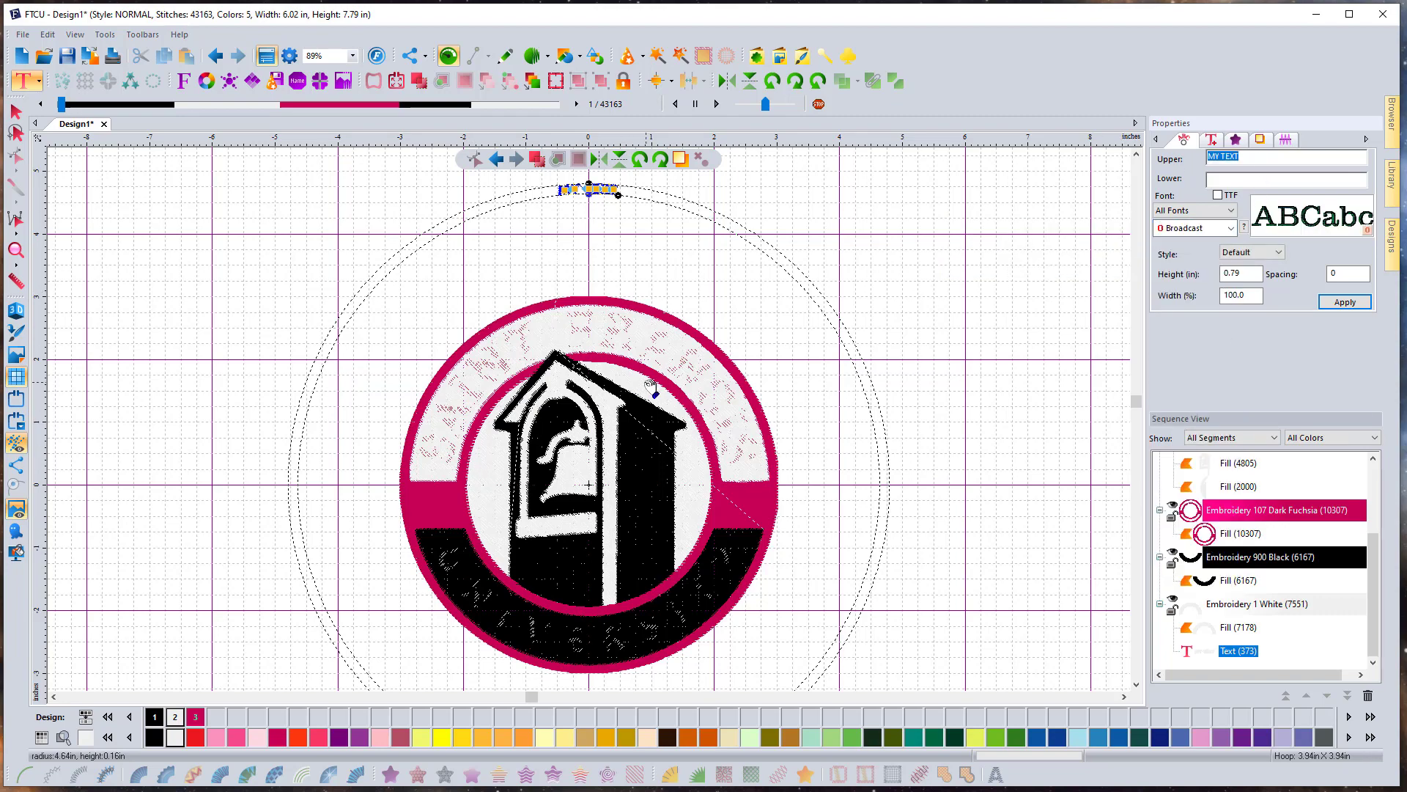
Set the circle's upper text to SAINT FRANCIS with a letter height of 0.60 in and apply it
scroll(644, 390, "up", 1)
scroll(736, 398, "down", 1)
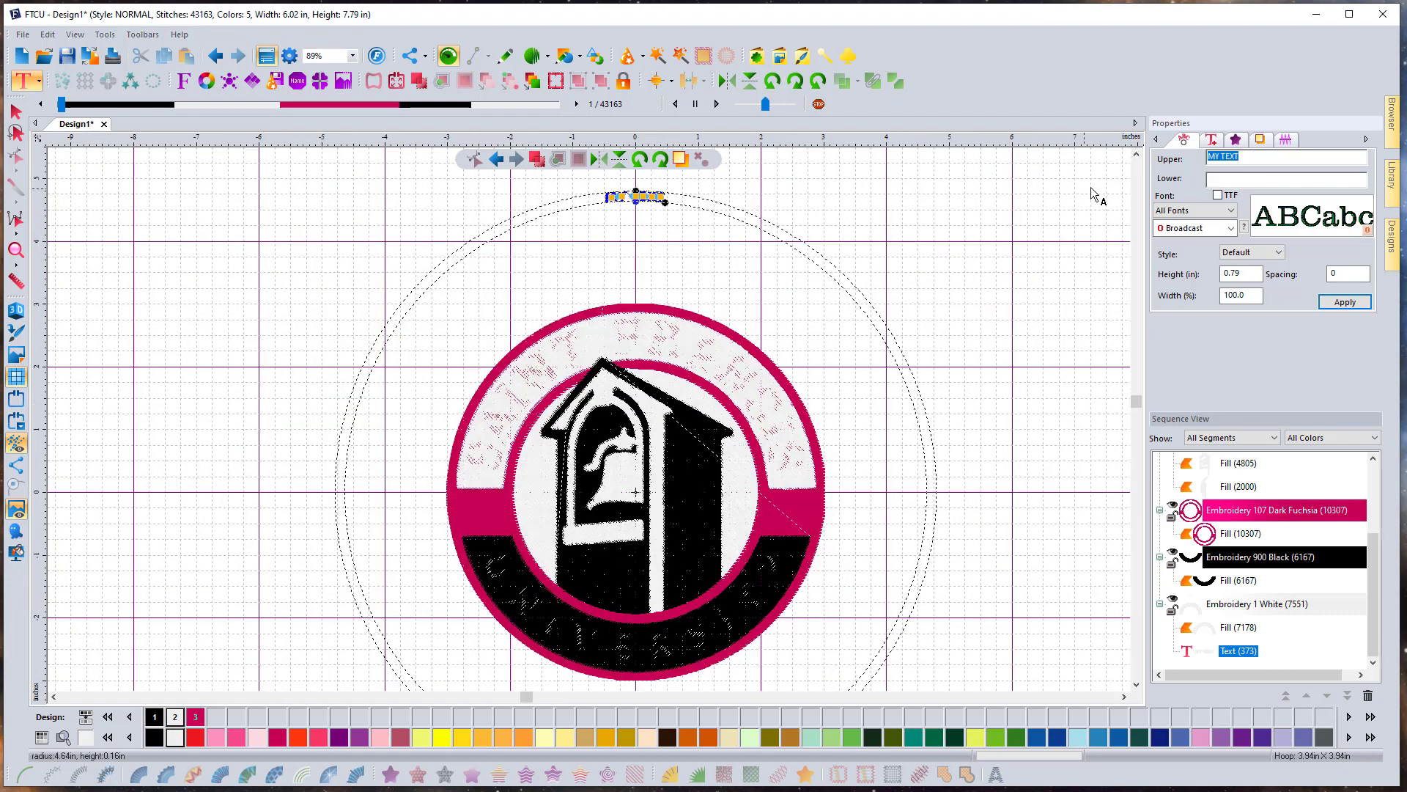
type("SAINT FRANCIS")
left_click(1347, 302)
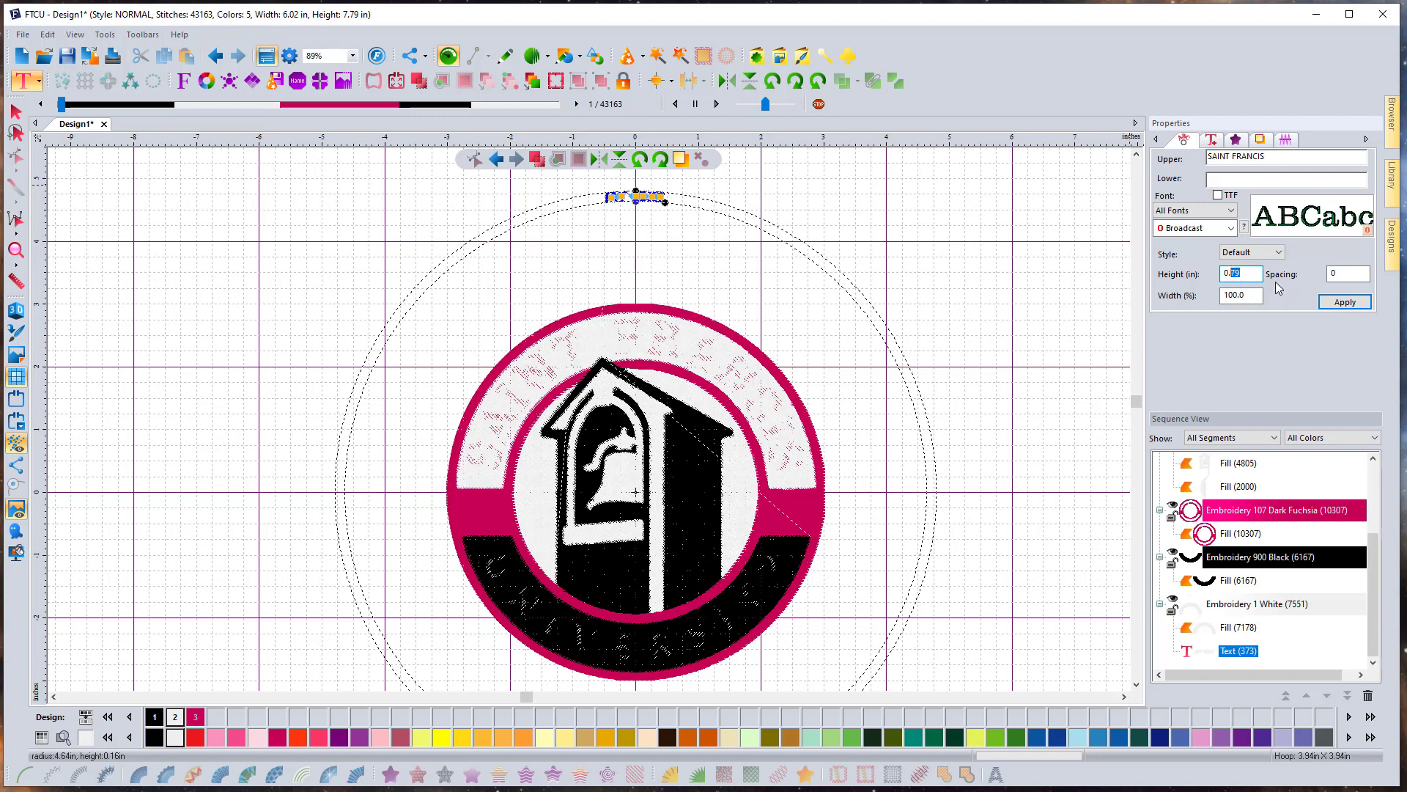
left_click(1353, 306)
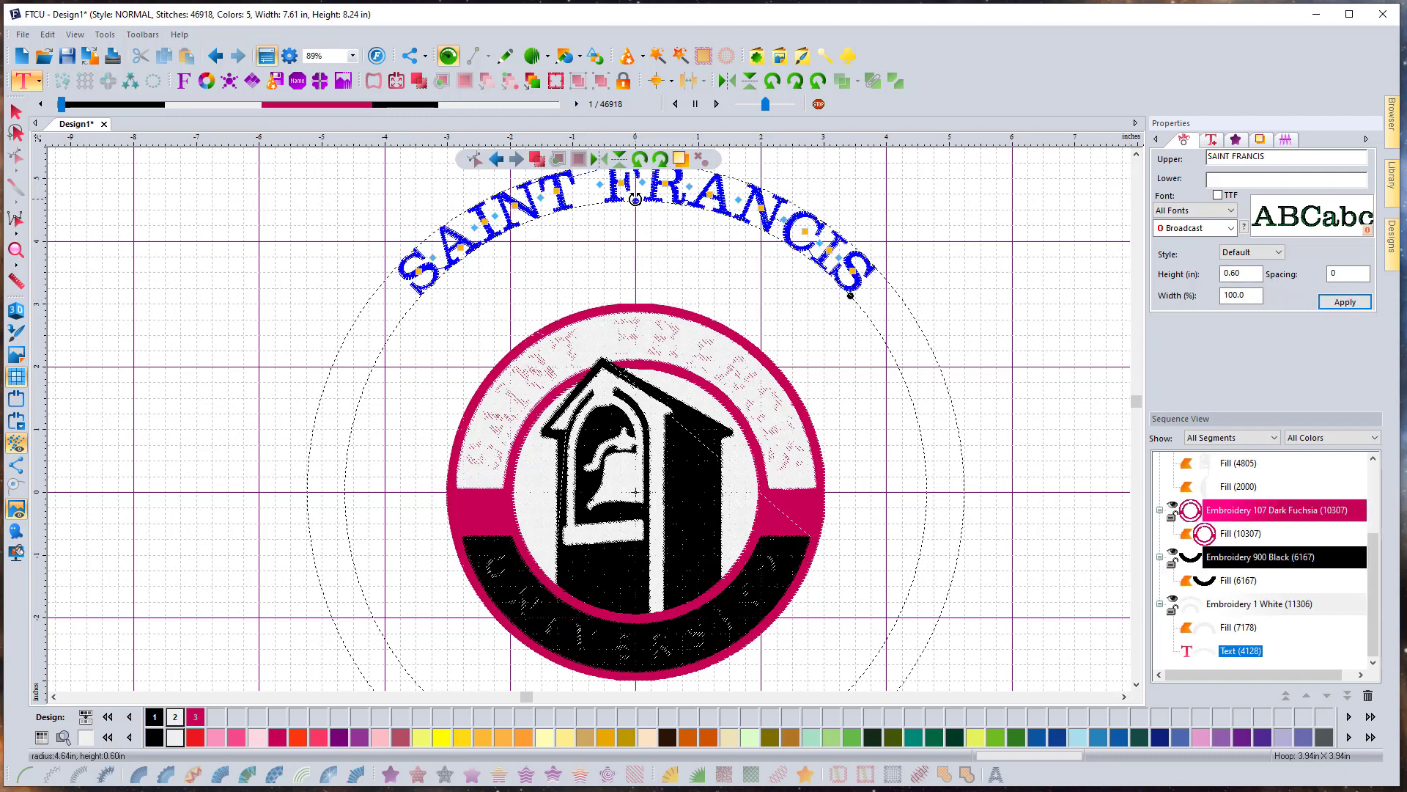
Shrink the text circle to a radius of about 2.19 in and narrow the letters to about 84.3% to fit the upper band
left_click_drag(635, 203, 630, 355)
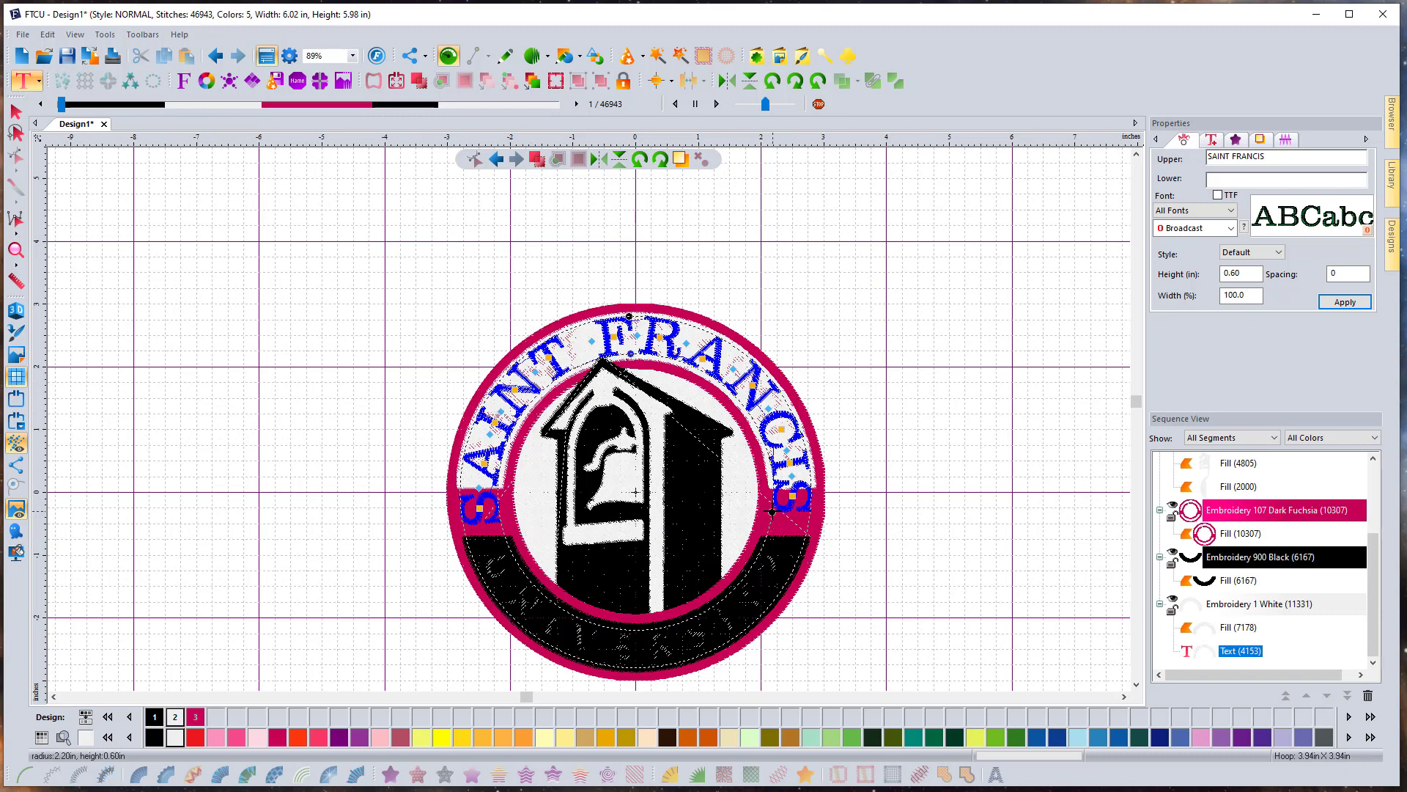
left_click_drag(772, 511, 762, 474)
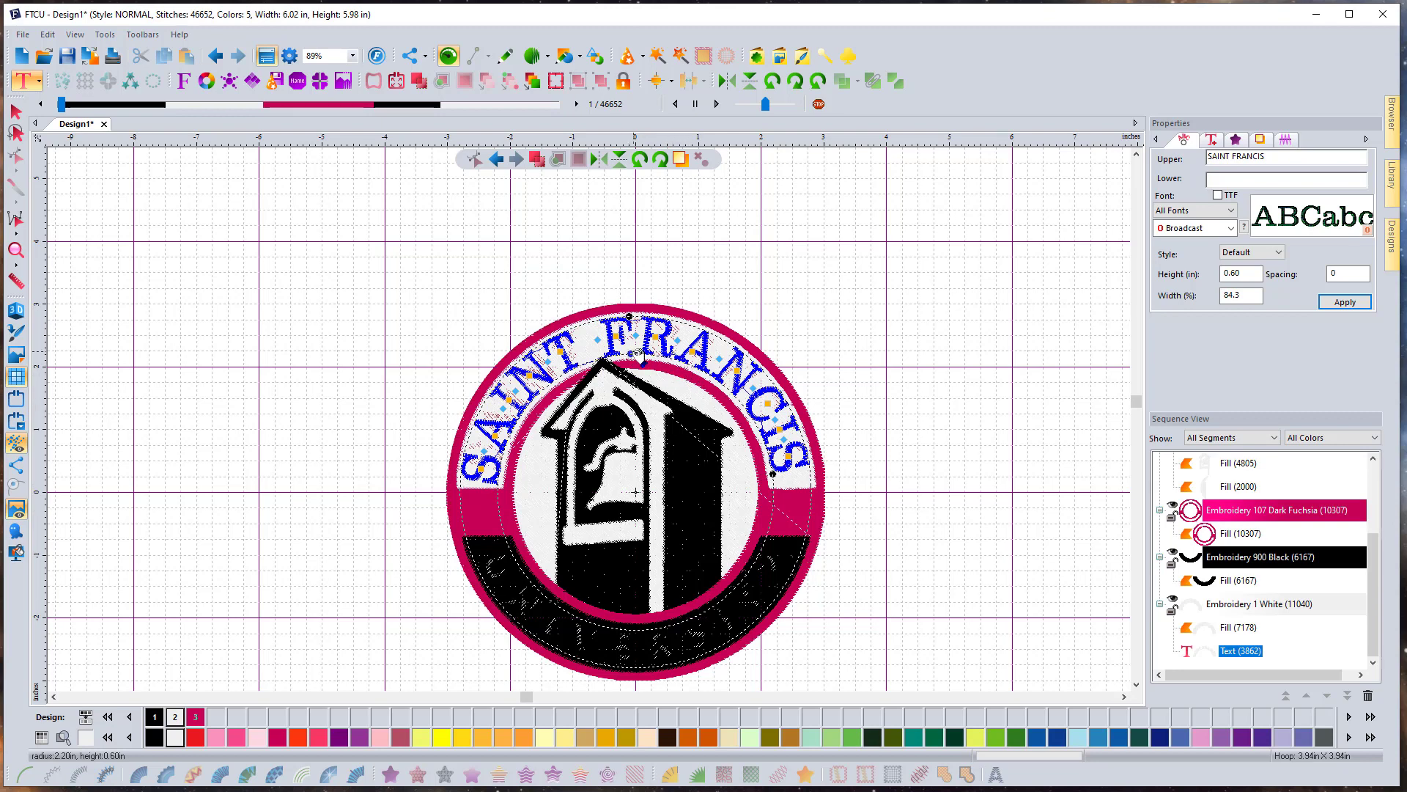
left_click_drag(632, 354, 632, 354)
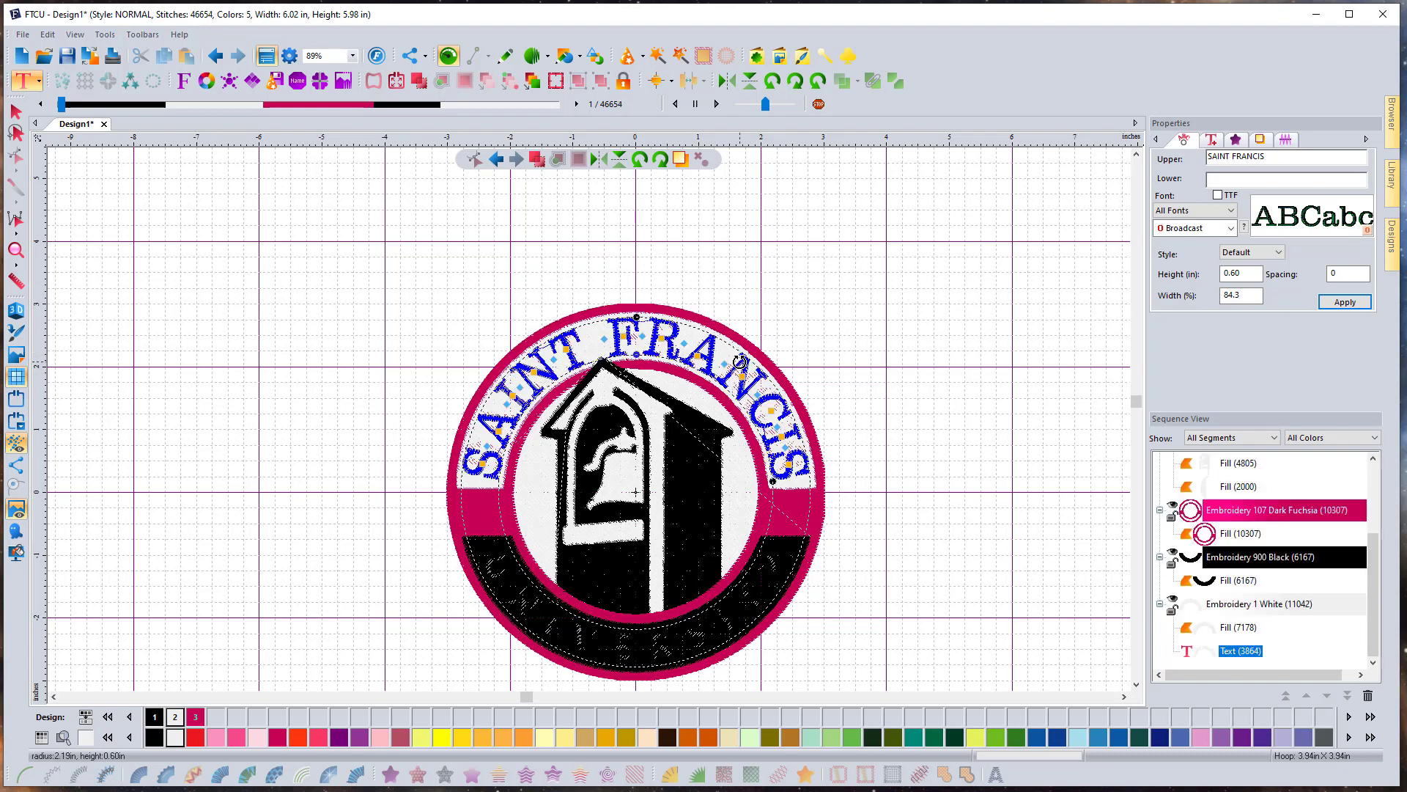
key("Escape")
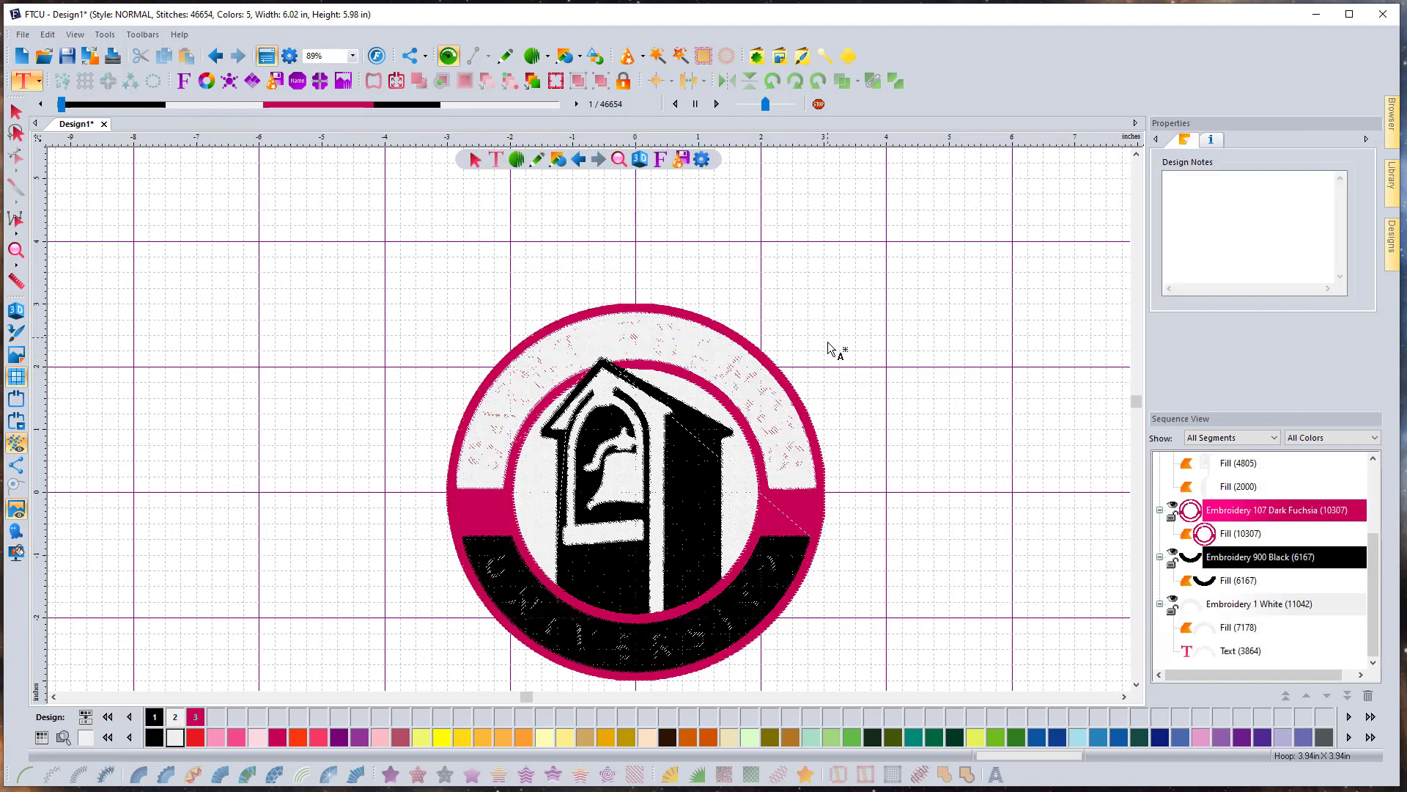
Select the SAINT FRANCIS text and assign it the design's dark fuchsia thread color
left_click(15, 112)
left_click(1251, 648)
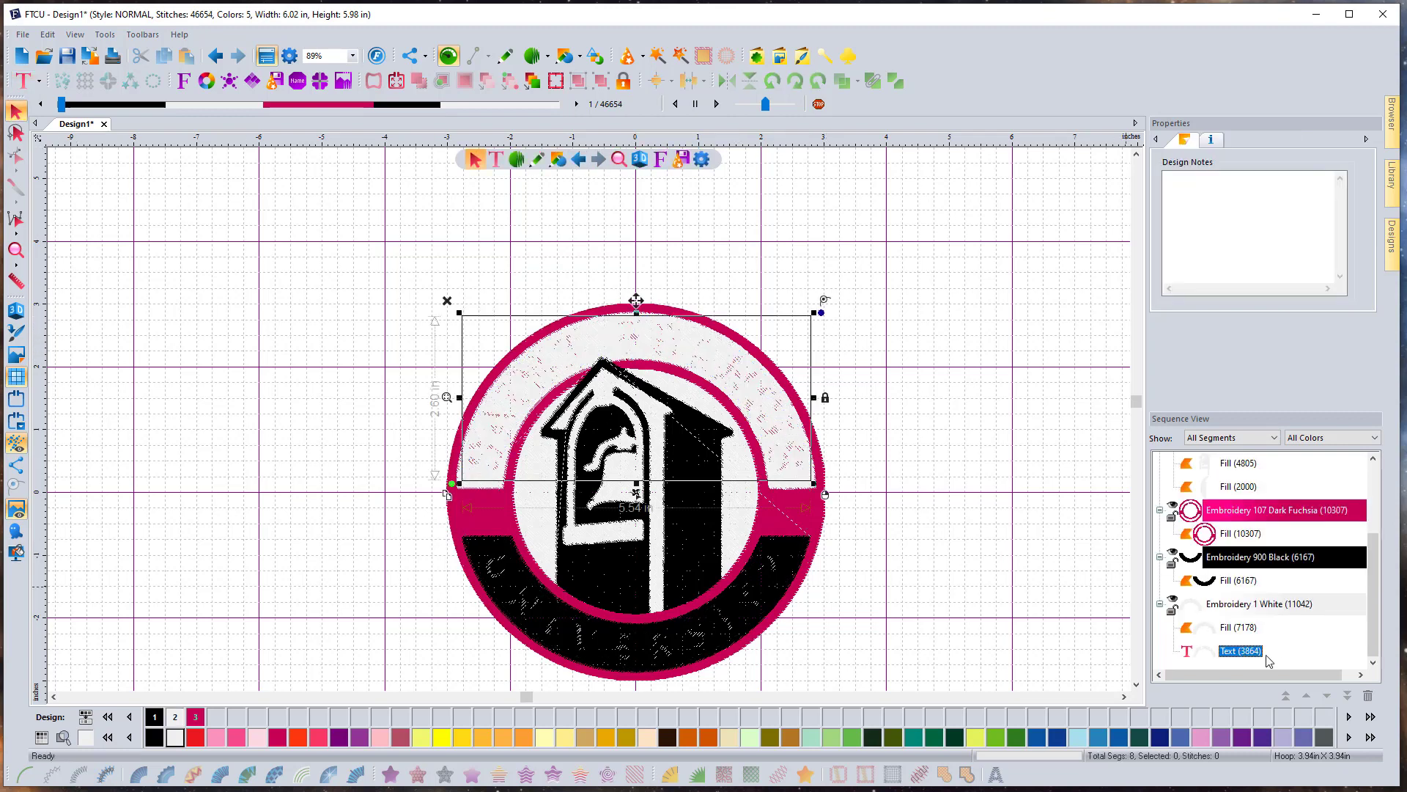
left_click(195, 716)
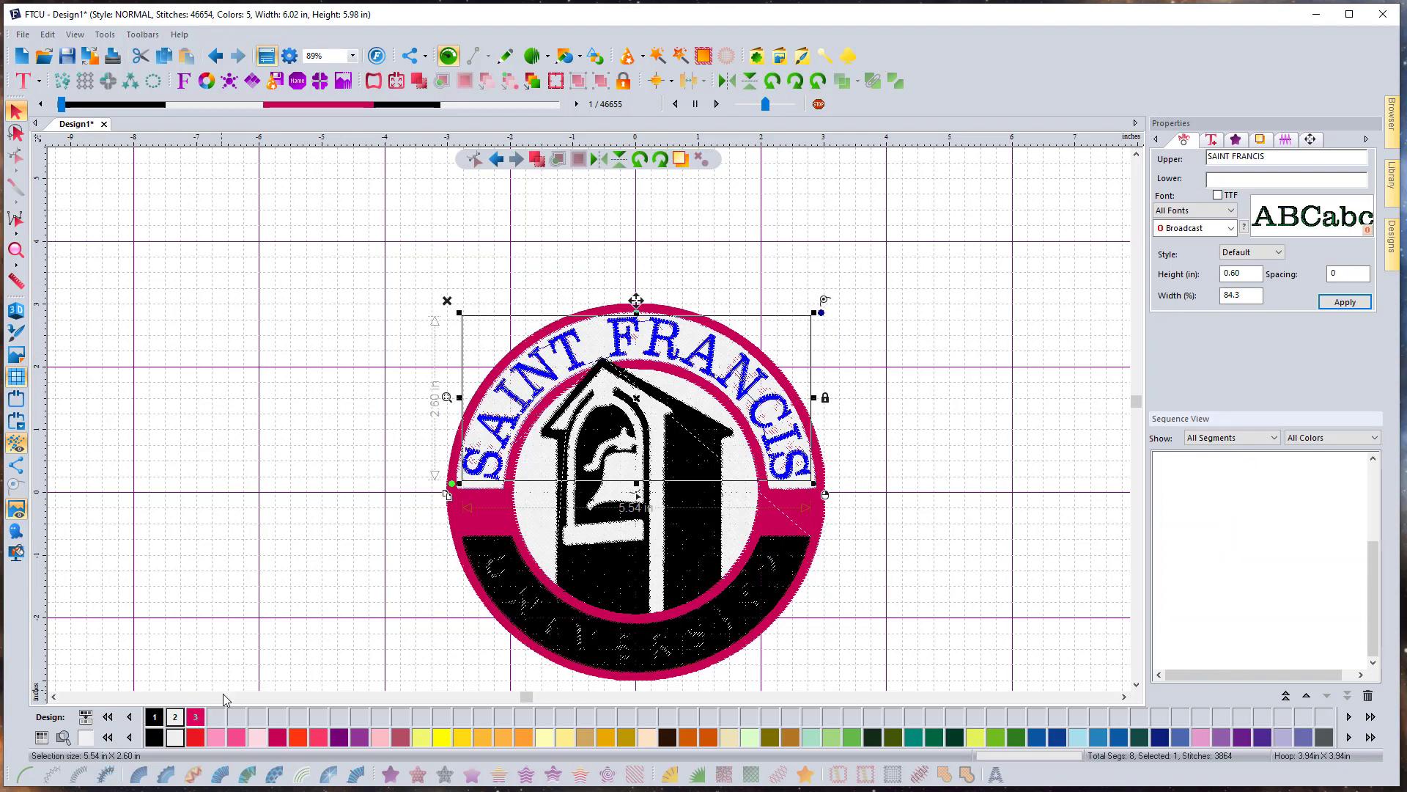
Measure the height of the letter U in the backdrop's UNIVERSITY lettering with the ruler
left_click(307, 326)
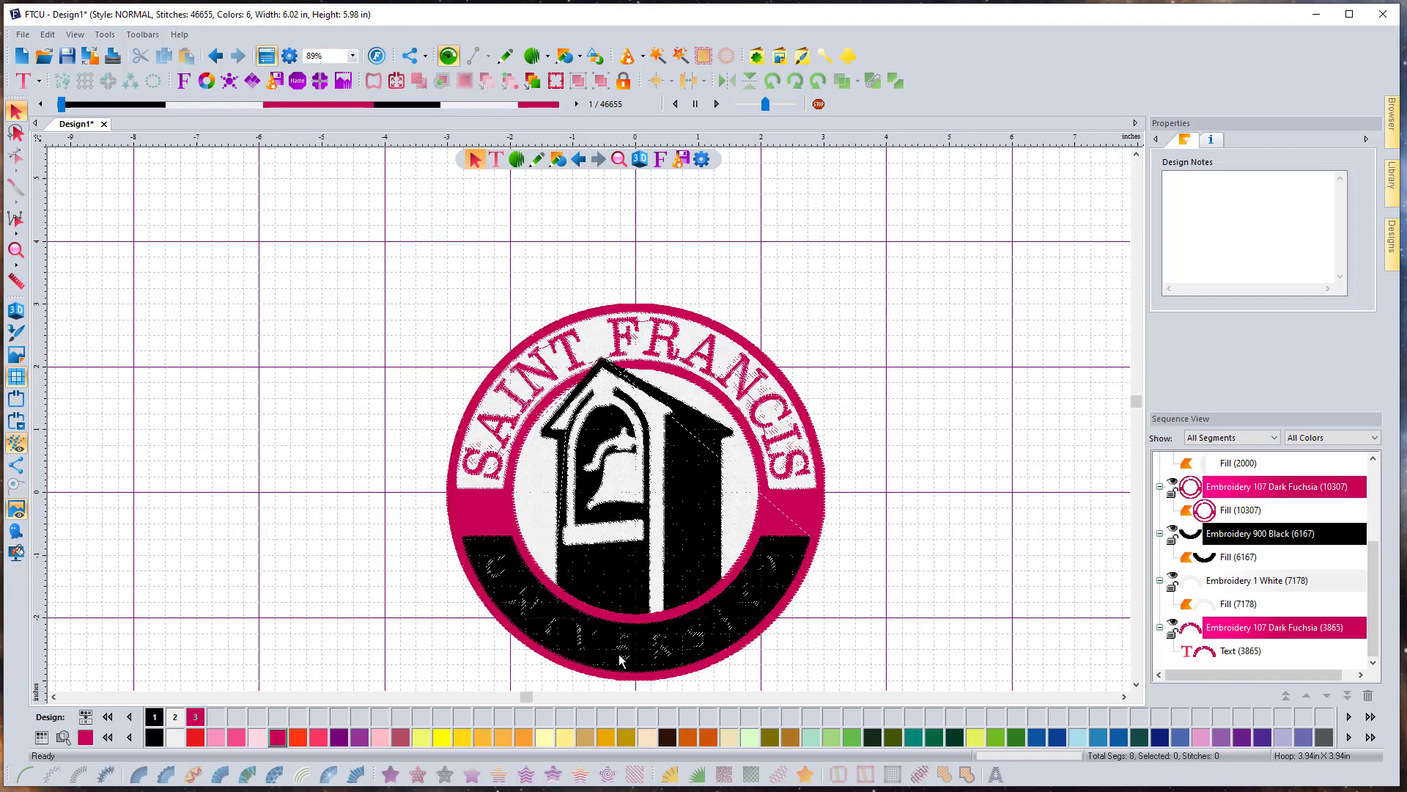
scroll(676, 643, "up", 2)
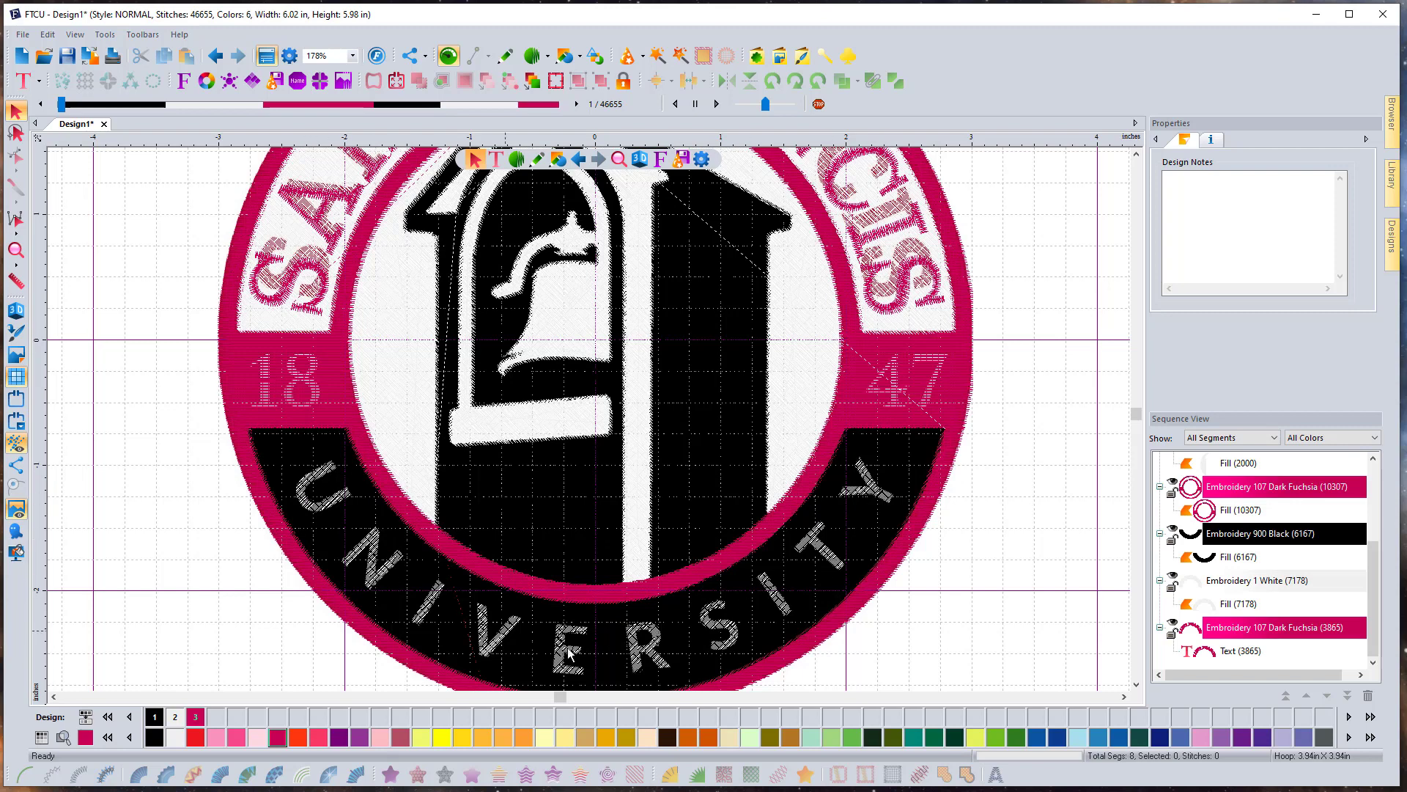
left_click(15, 281)
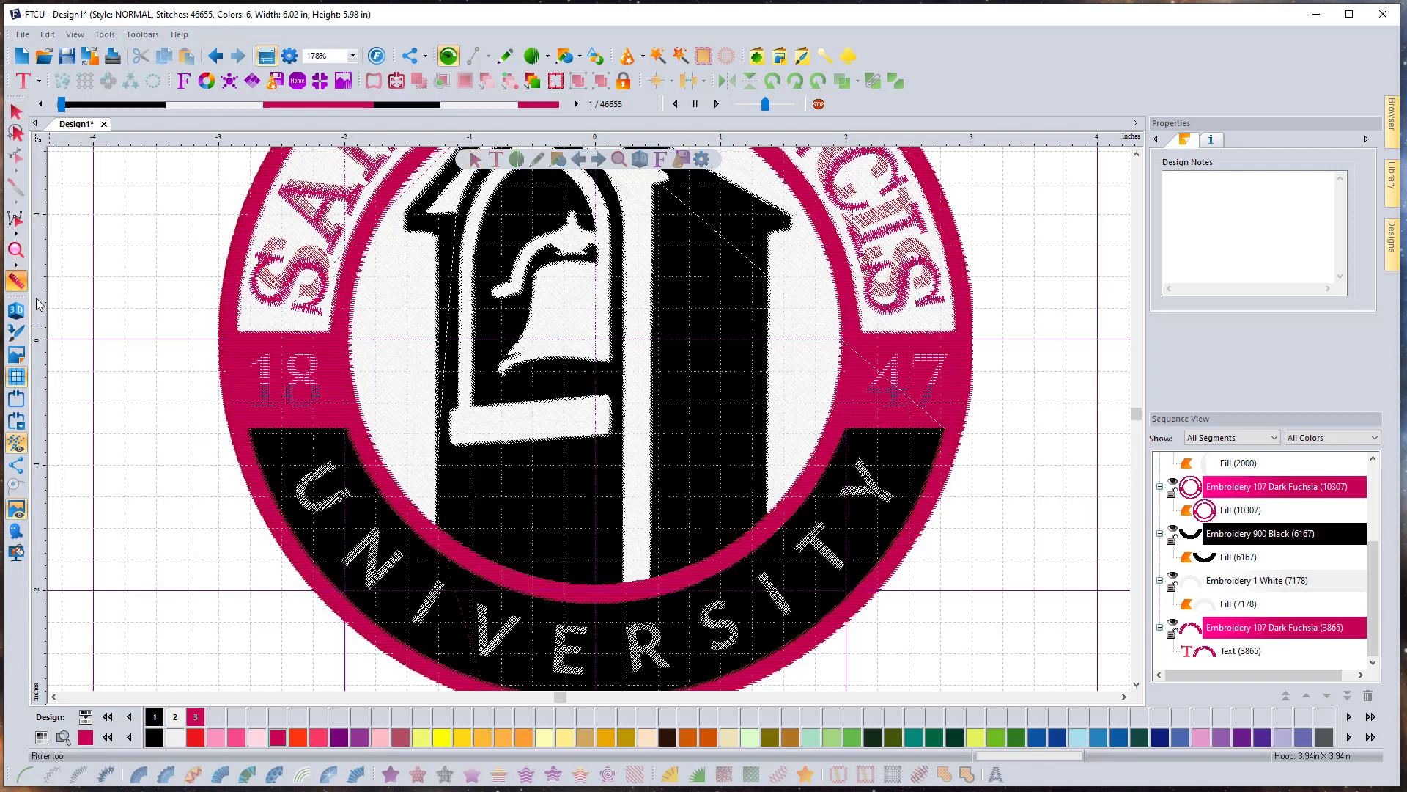
left_click_drag(296, 509, 344, 481)
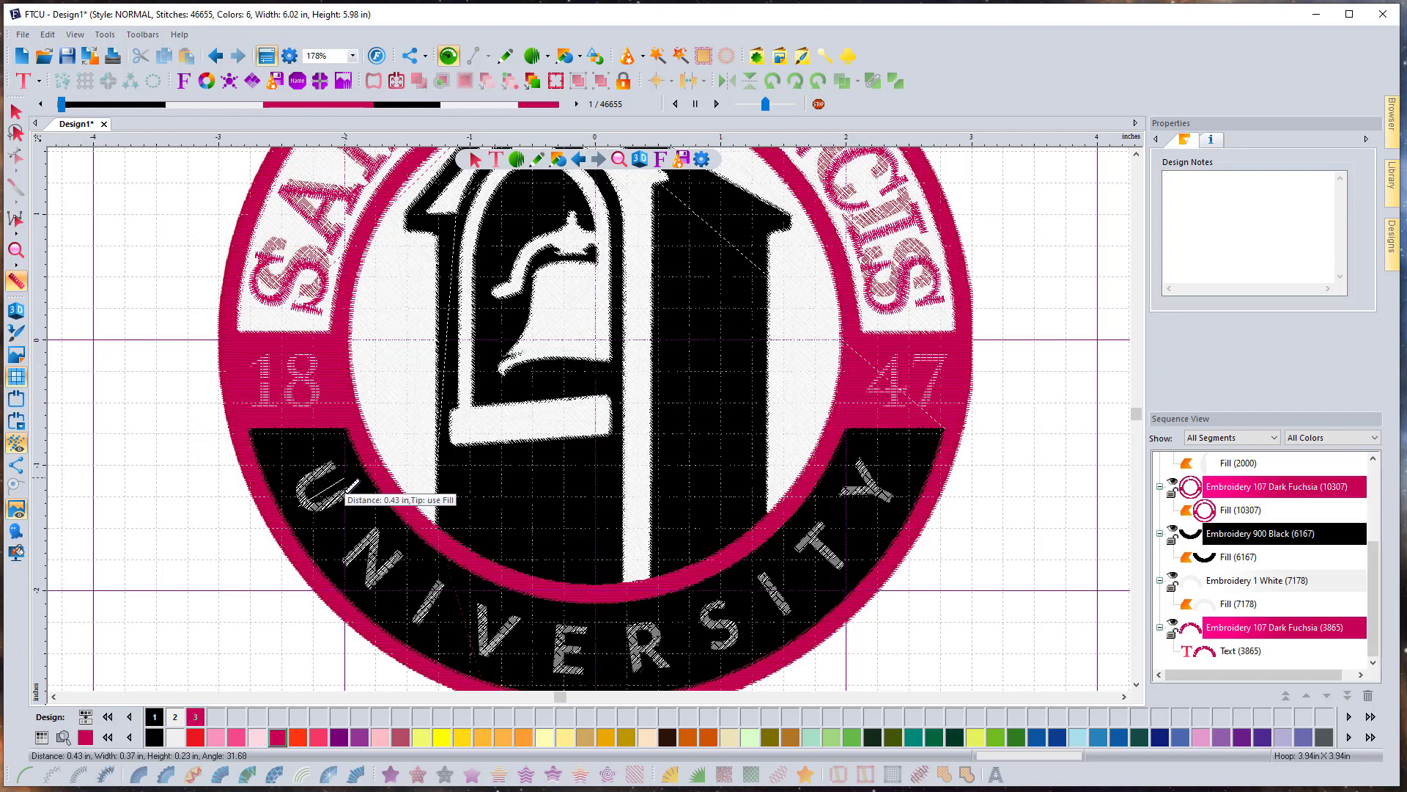
left_click_drag(345, 482, 346, 482)
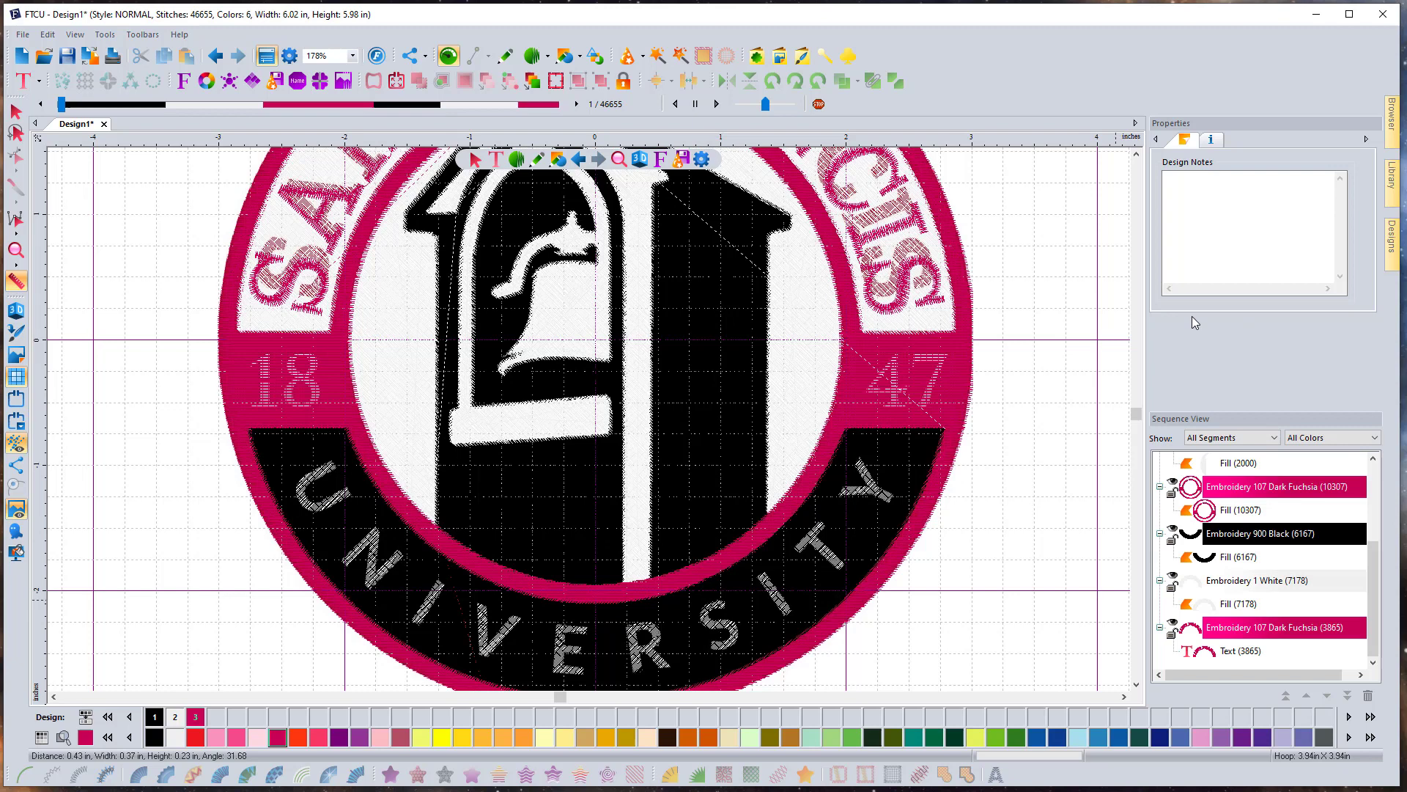
left_click(16, 112)
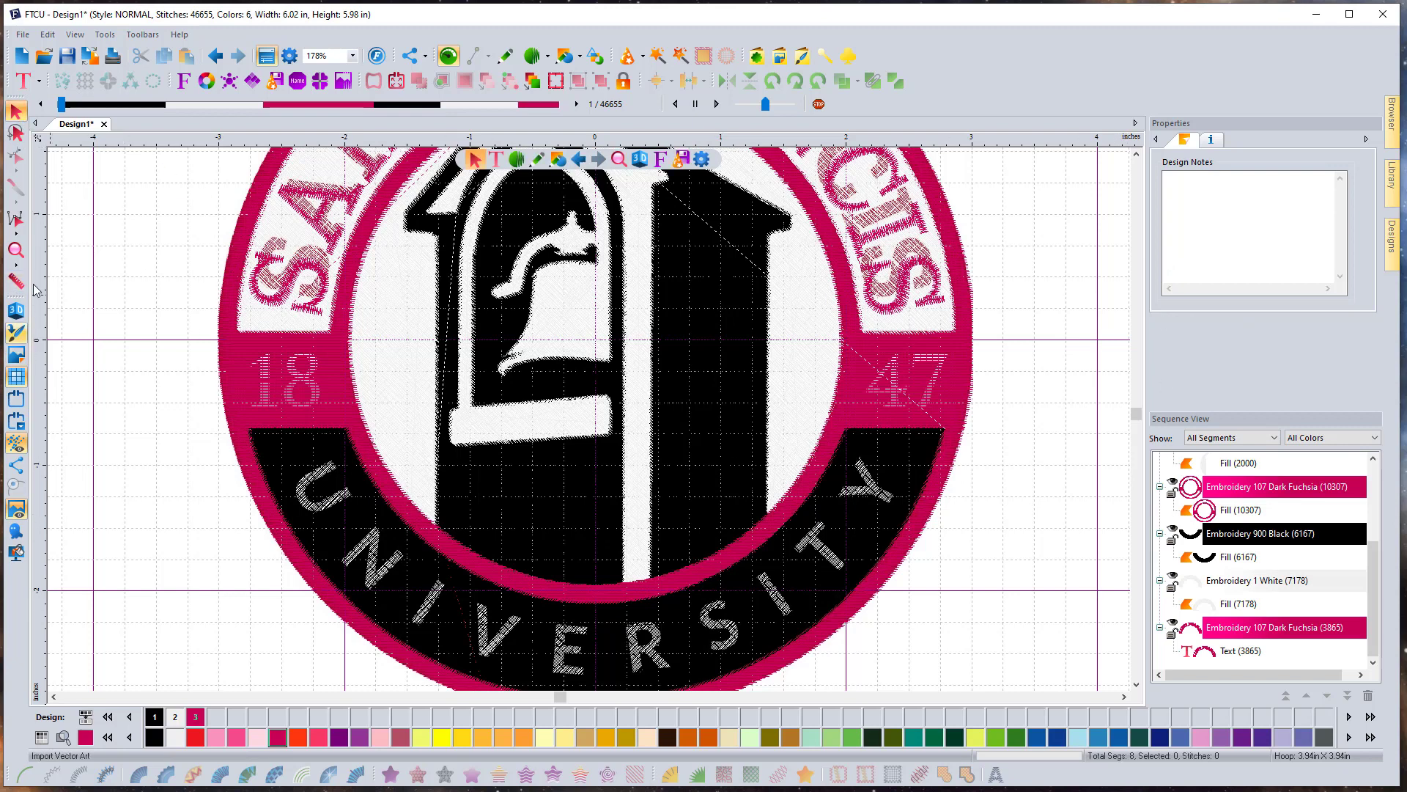
Add circle text around the design's center with the upper text empty and the lower text set to UNIVERSITY
left_click(29, 86)
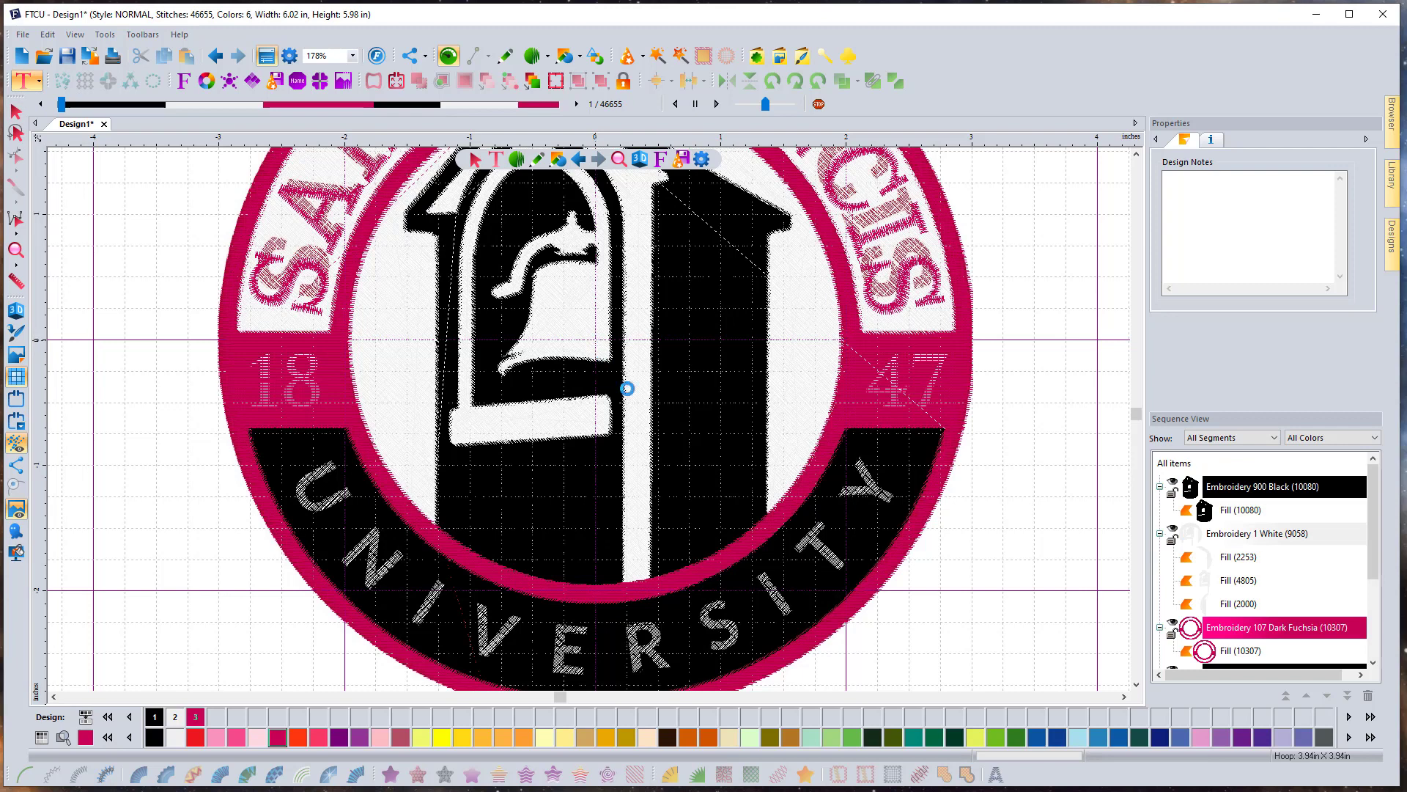
left_click(628, 390)
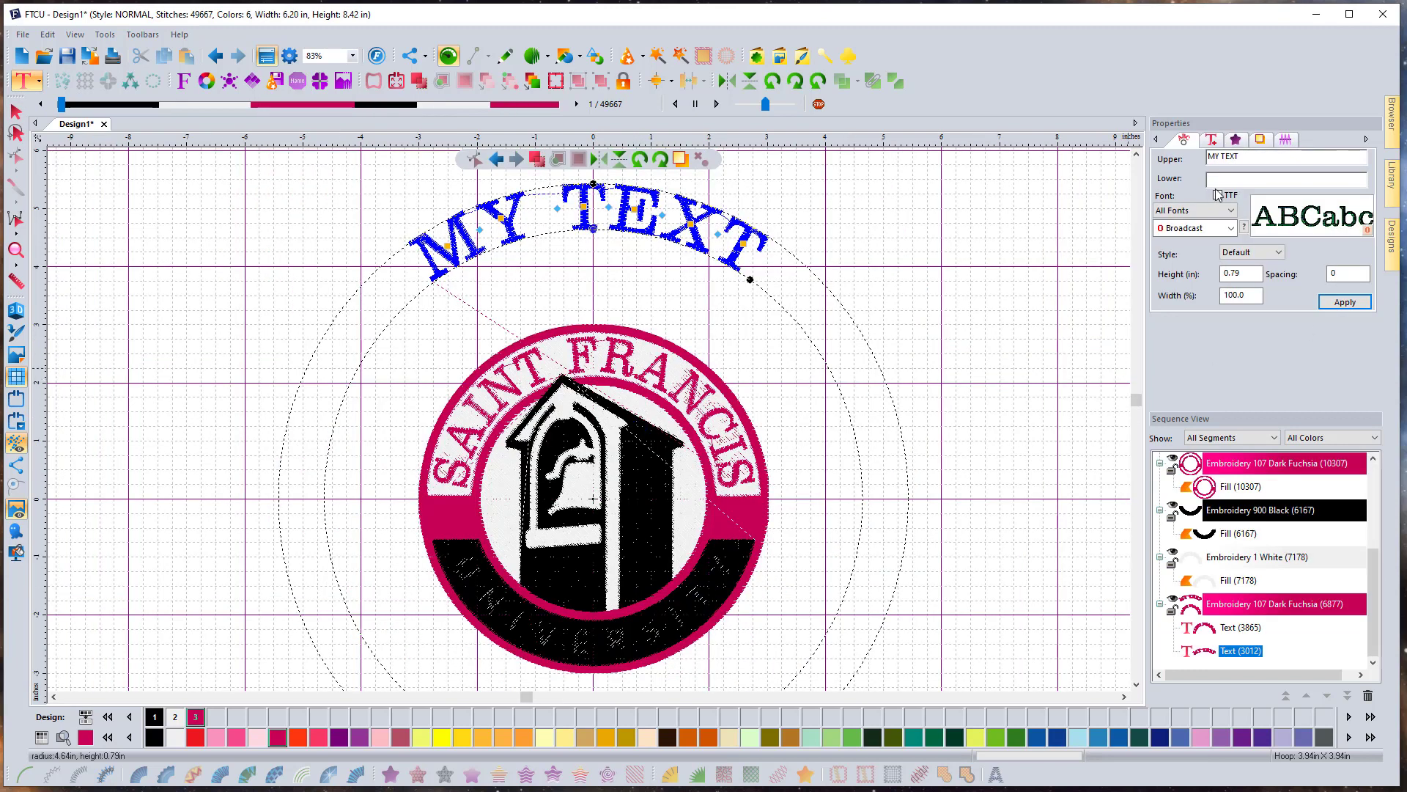
left_click_drag(1253, 161, 1202, 159)
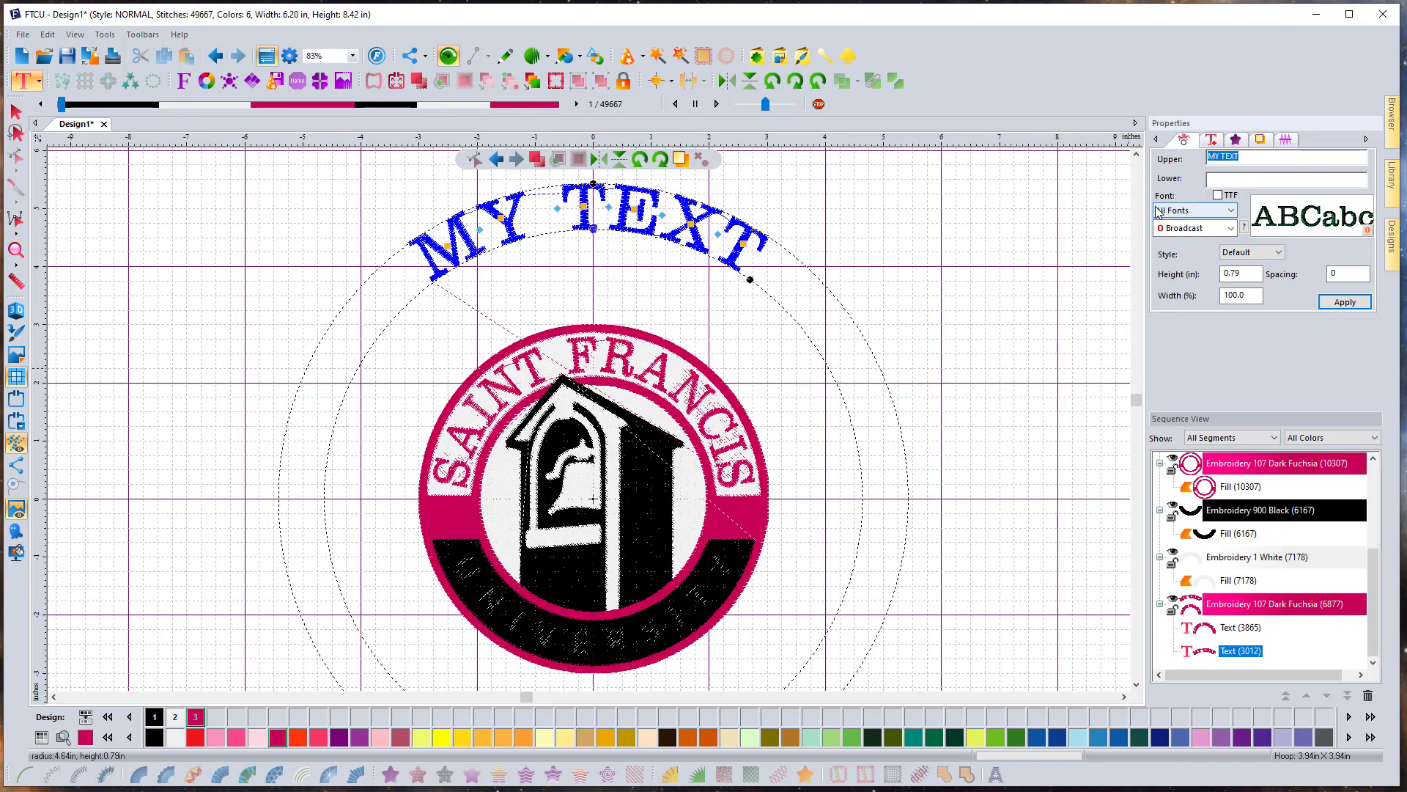
key("BackSpace")
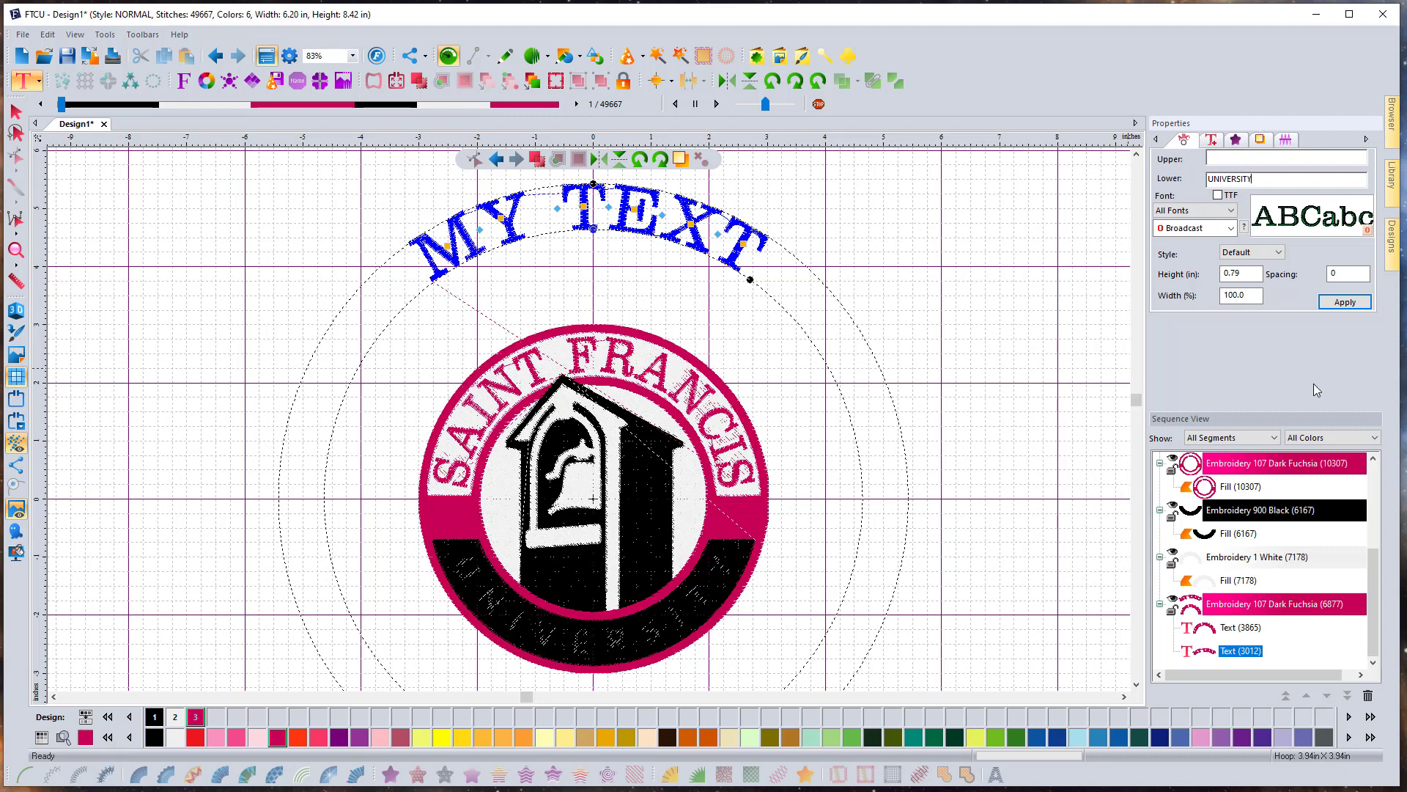
left_click(1344, 301)
scroll(1136, 684, "down", 3)
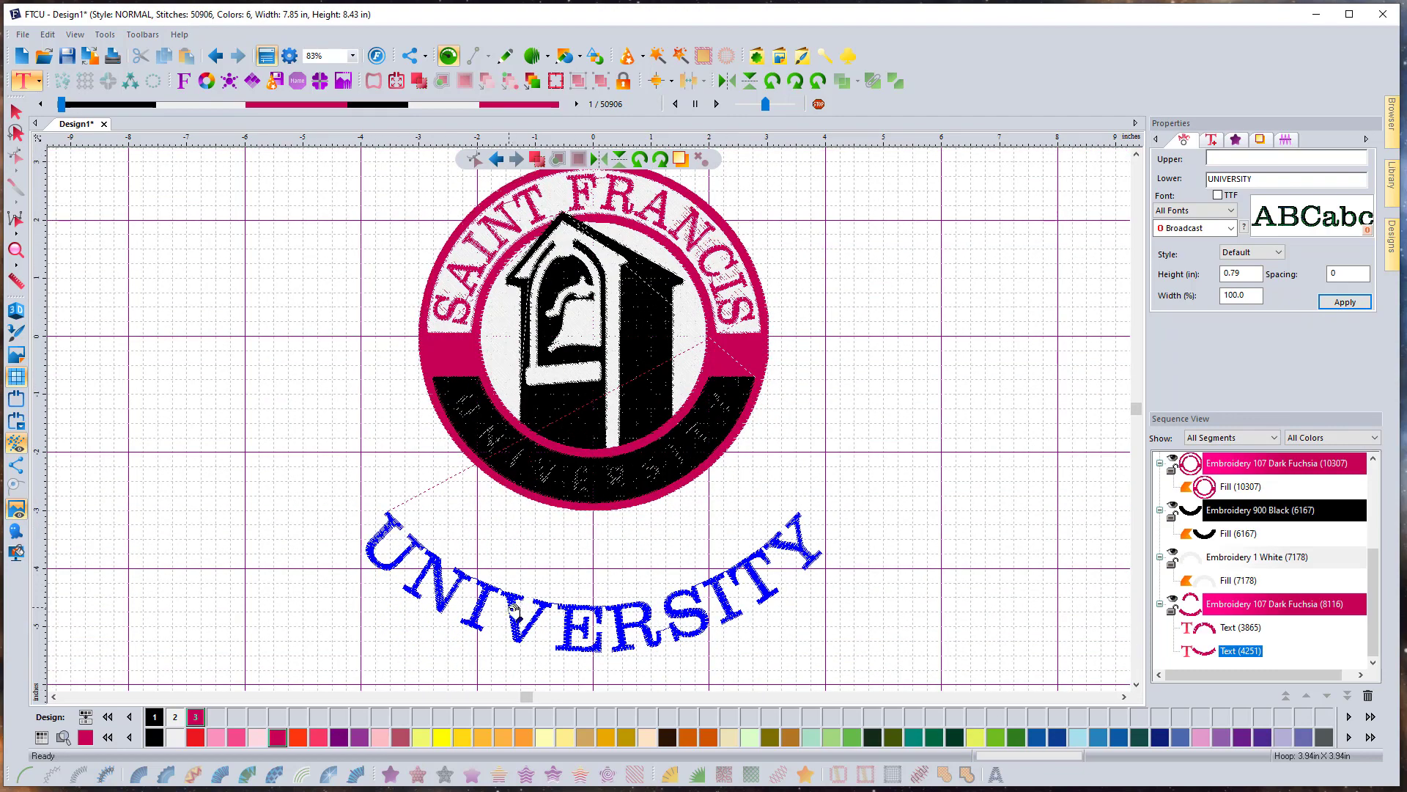
left_click(663, 632)
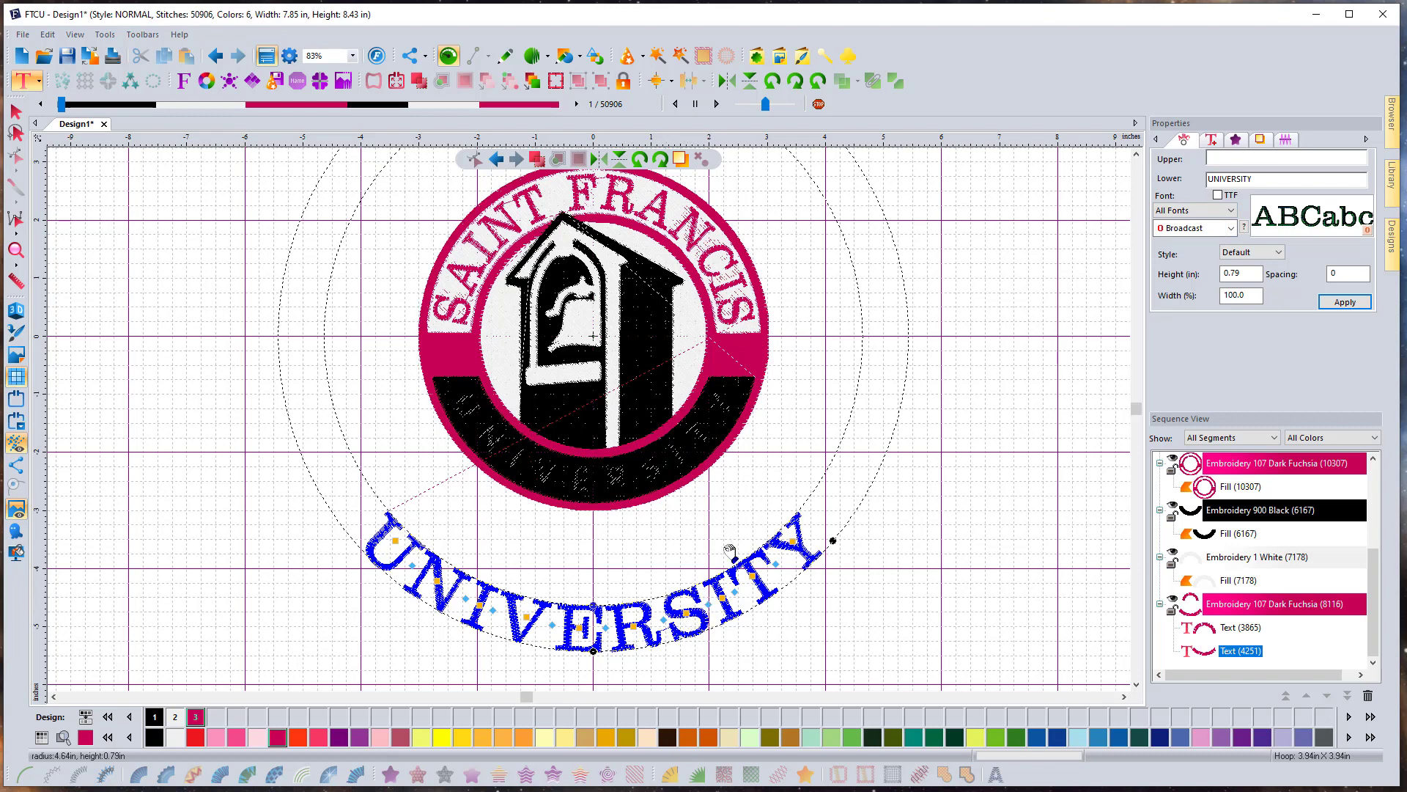
left_click(1231, 228)
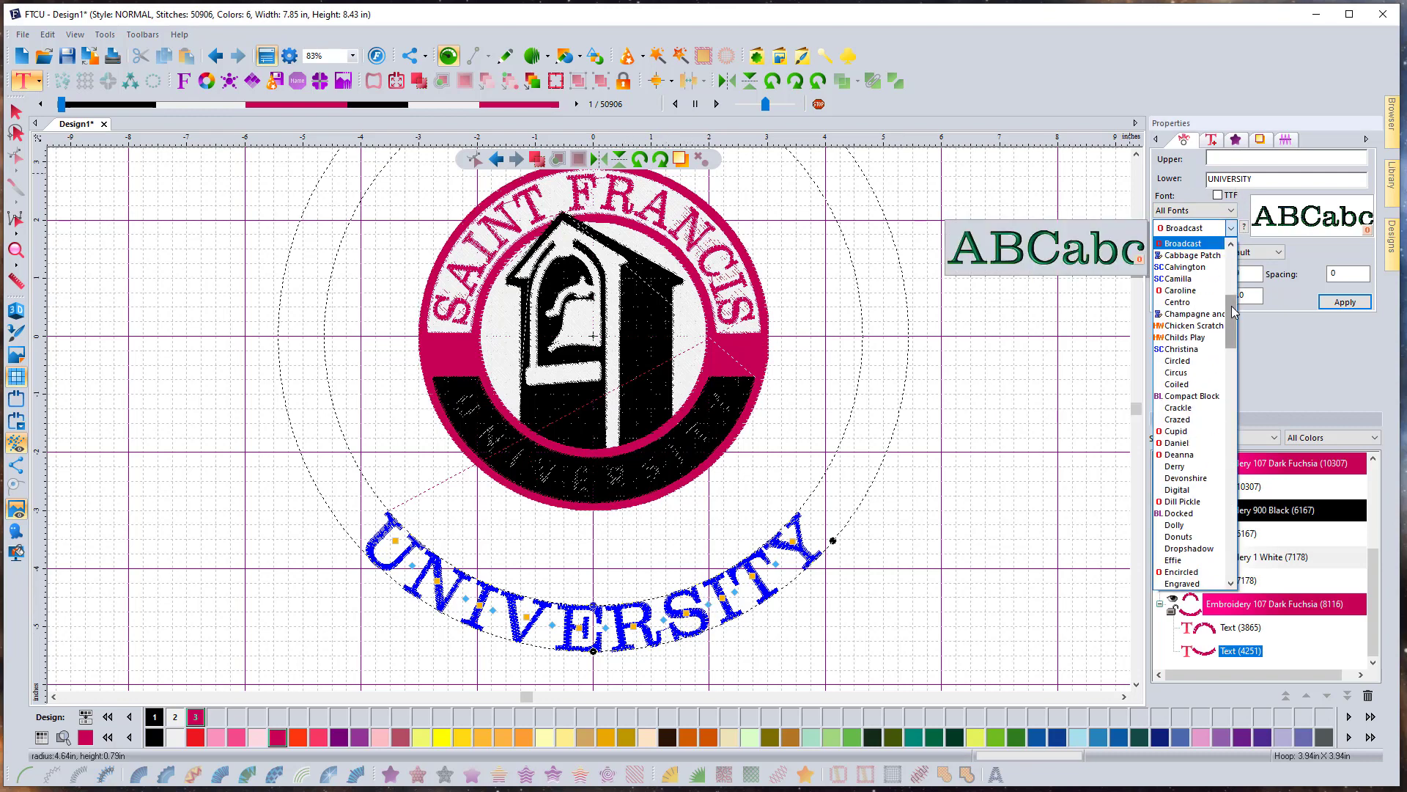
left_click_drag(1231, 341, 1226, 403)
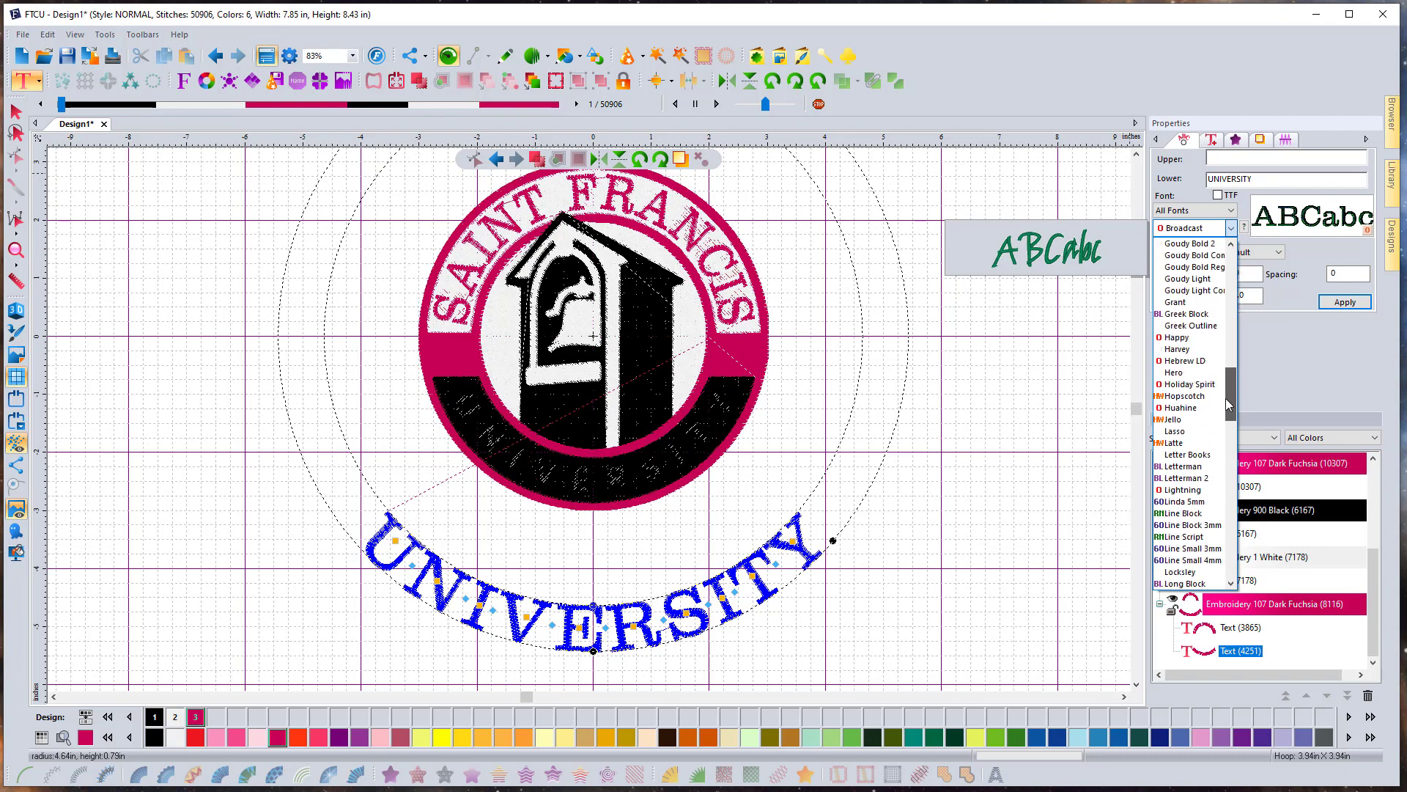
scroll(1202, 323, "up", 1)
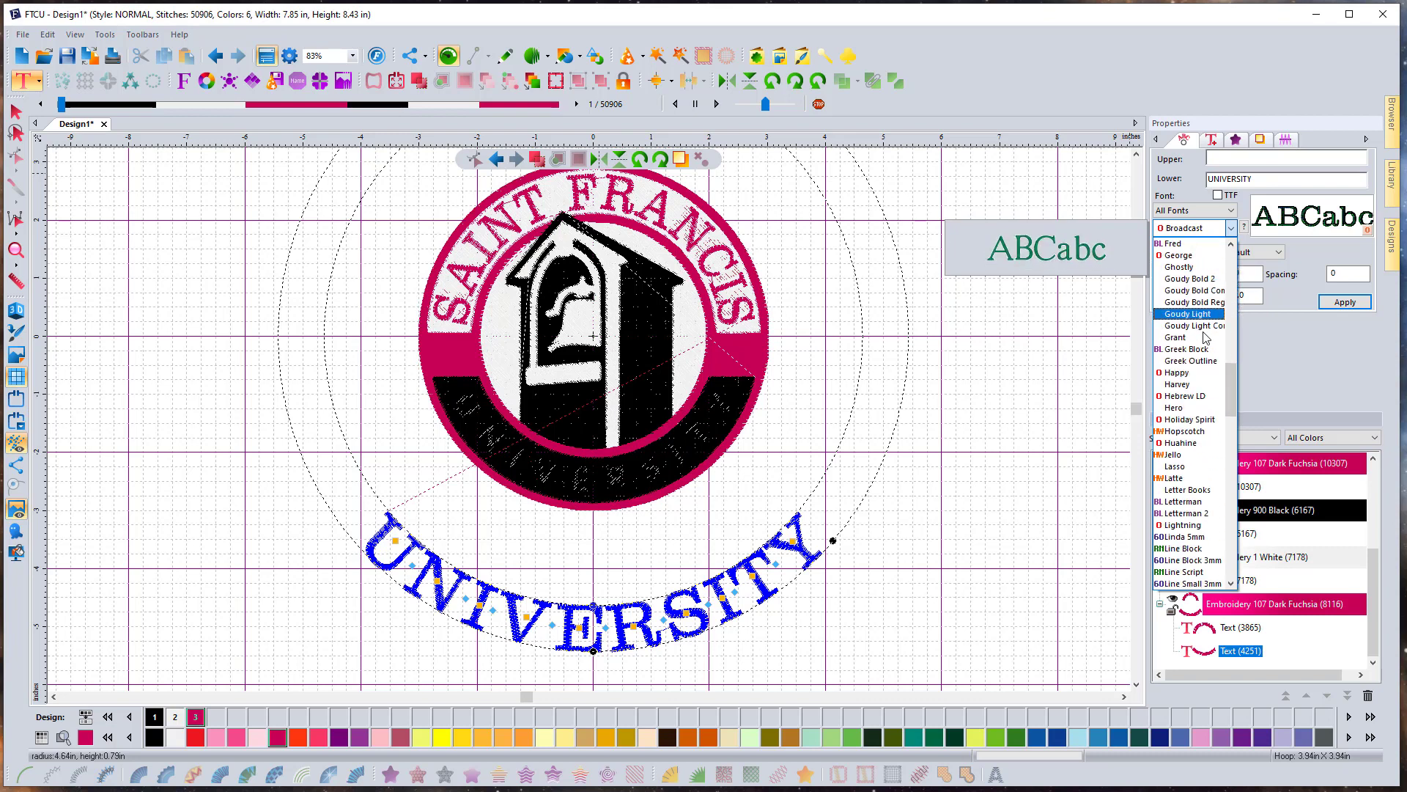
left_click_drag(1231, 389, 1231, 265)
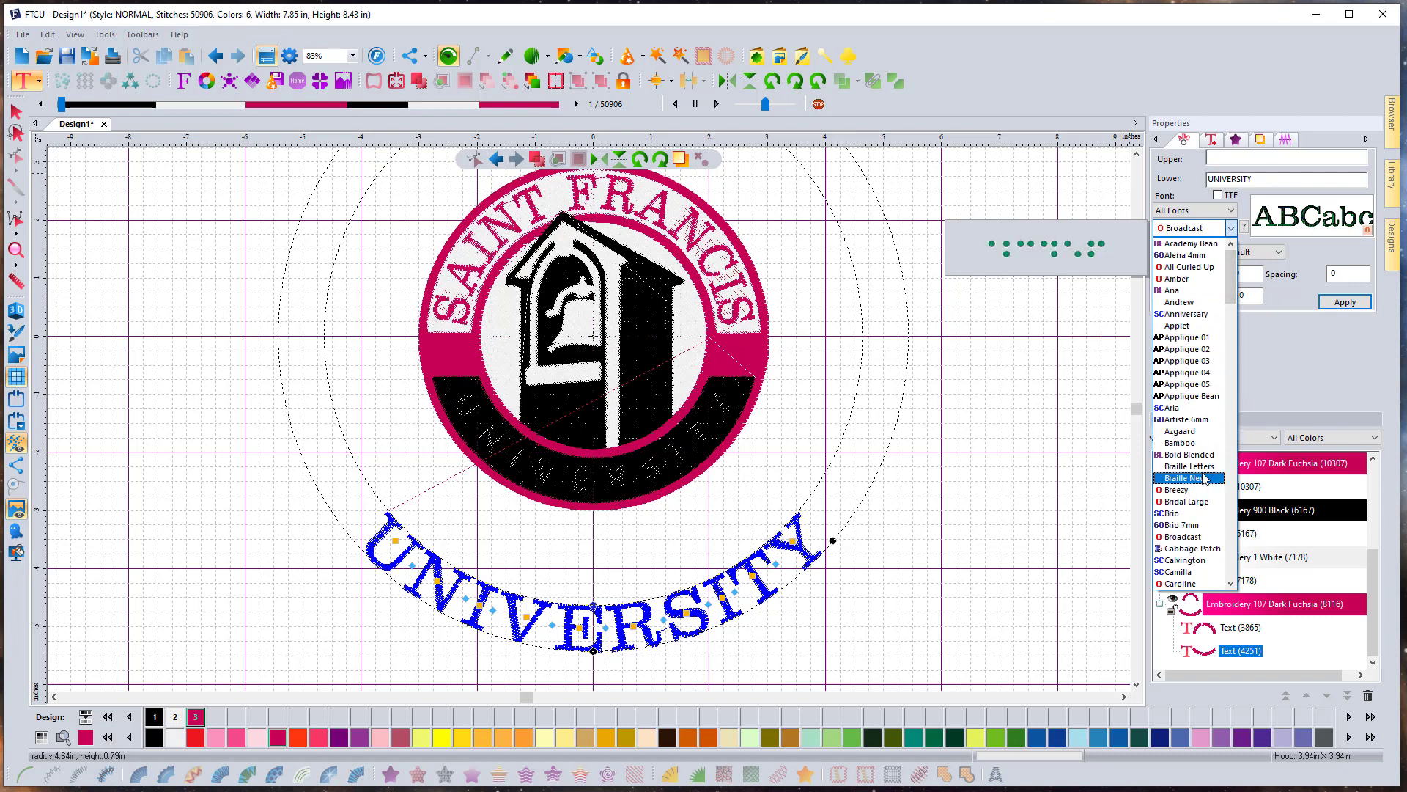
scroll(1204, 484, "down", 1)
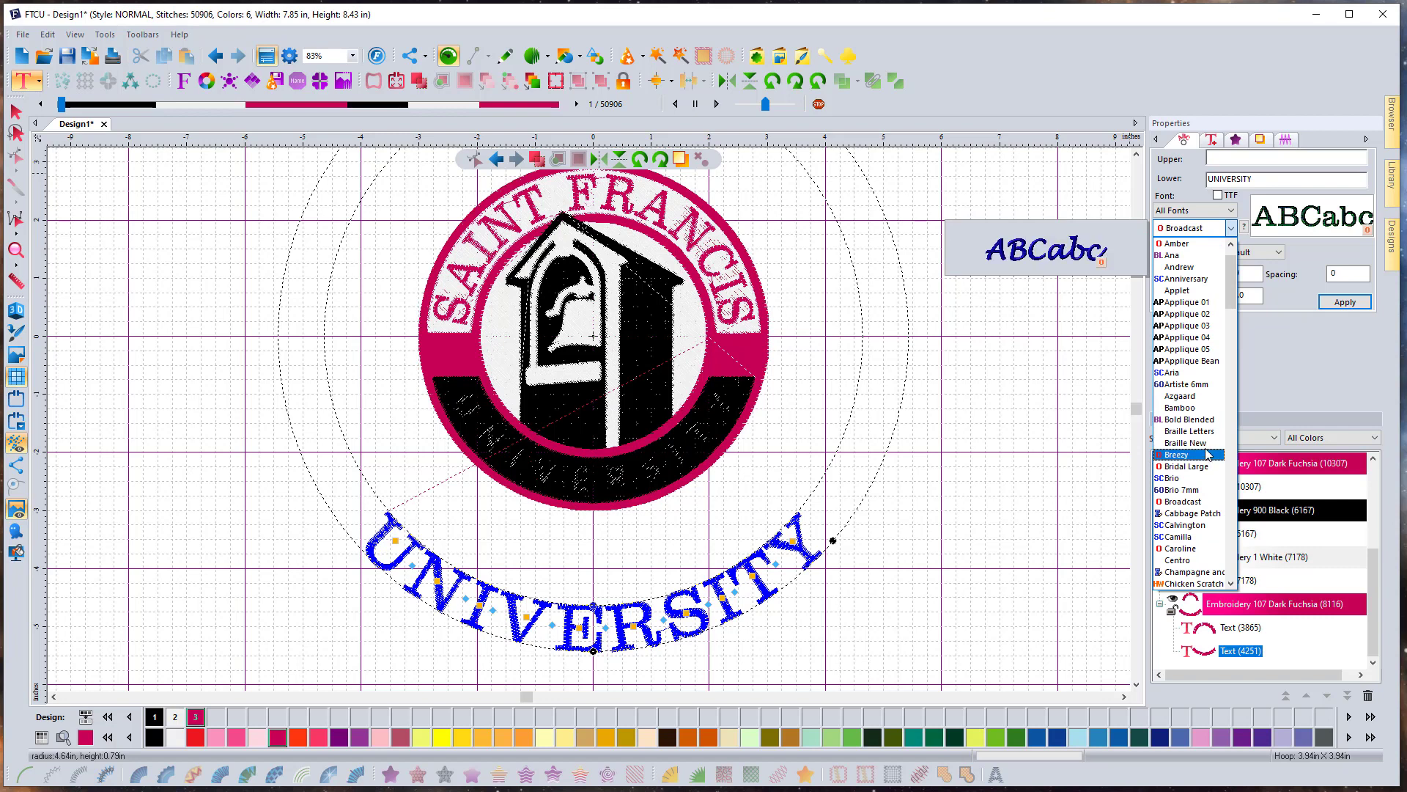
scroll(1187, 349, "up", 1)
left_click(1240, 215)
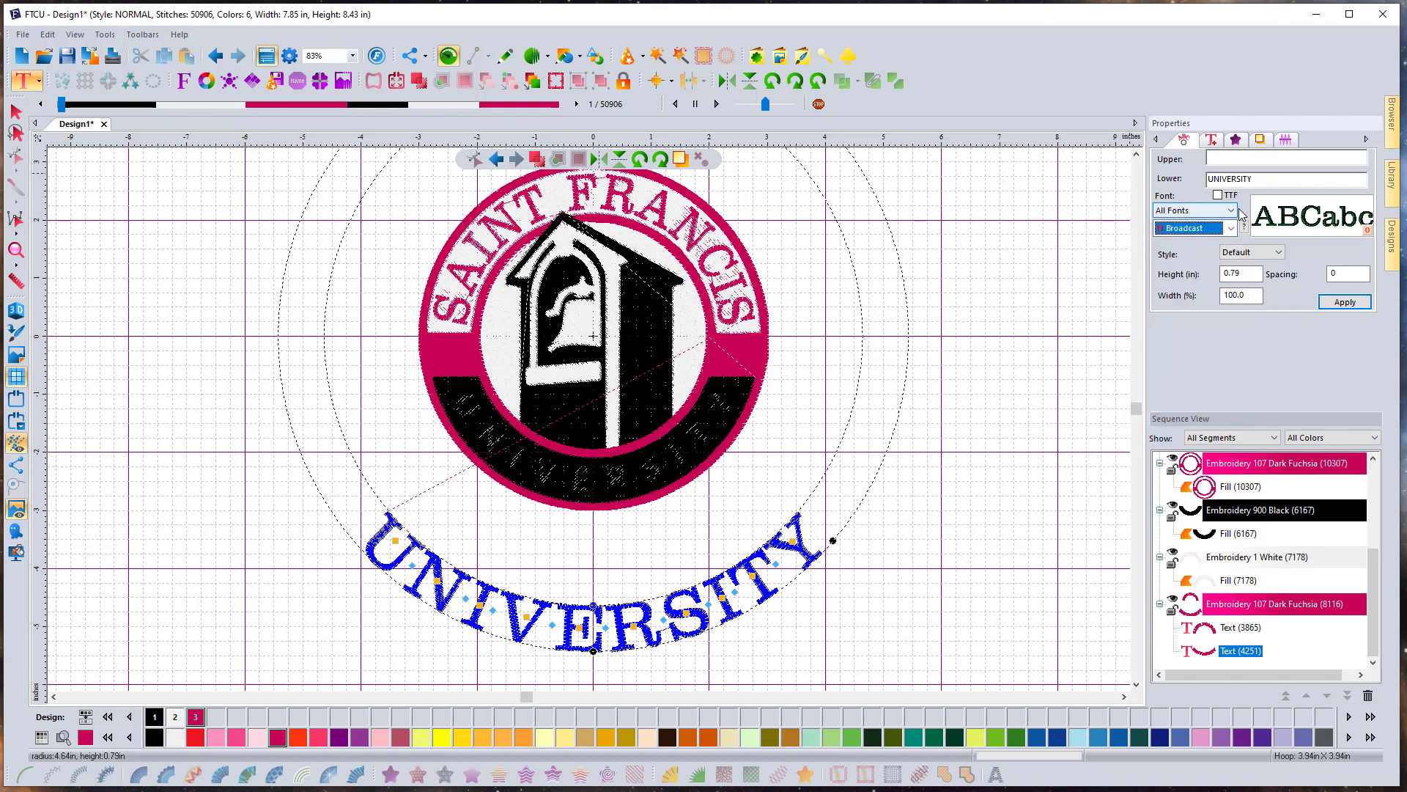
Filter the fonts to the Block category and choose Compact Block for the UNIVERSITY text
left_click(1197, 210)
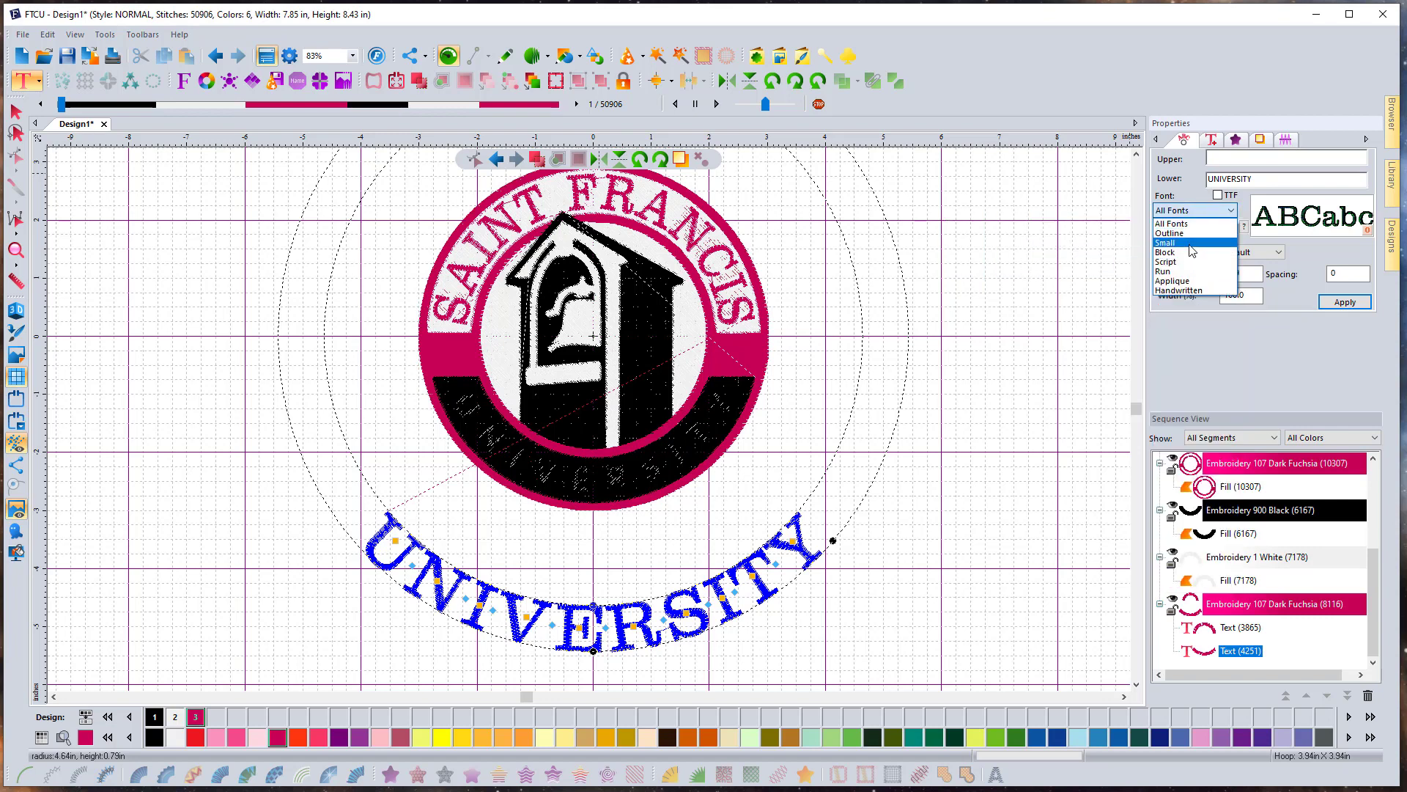
left_click(1194, 241)
left_click(1209, 226)
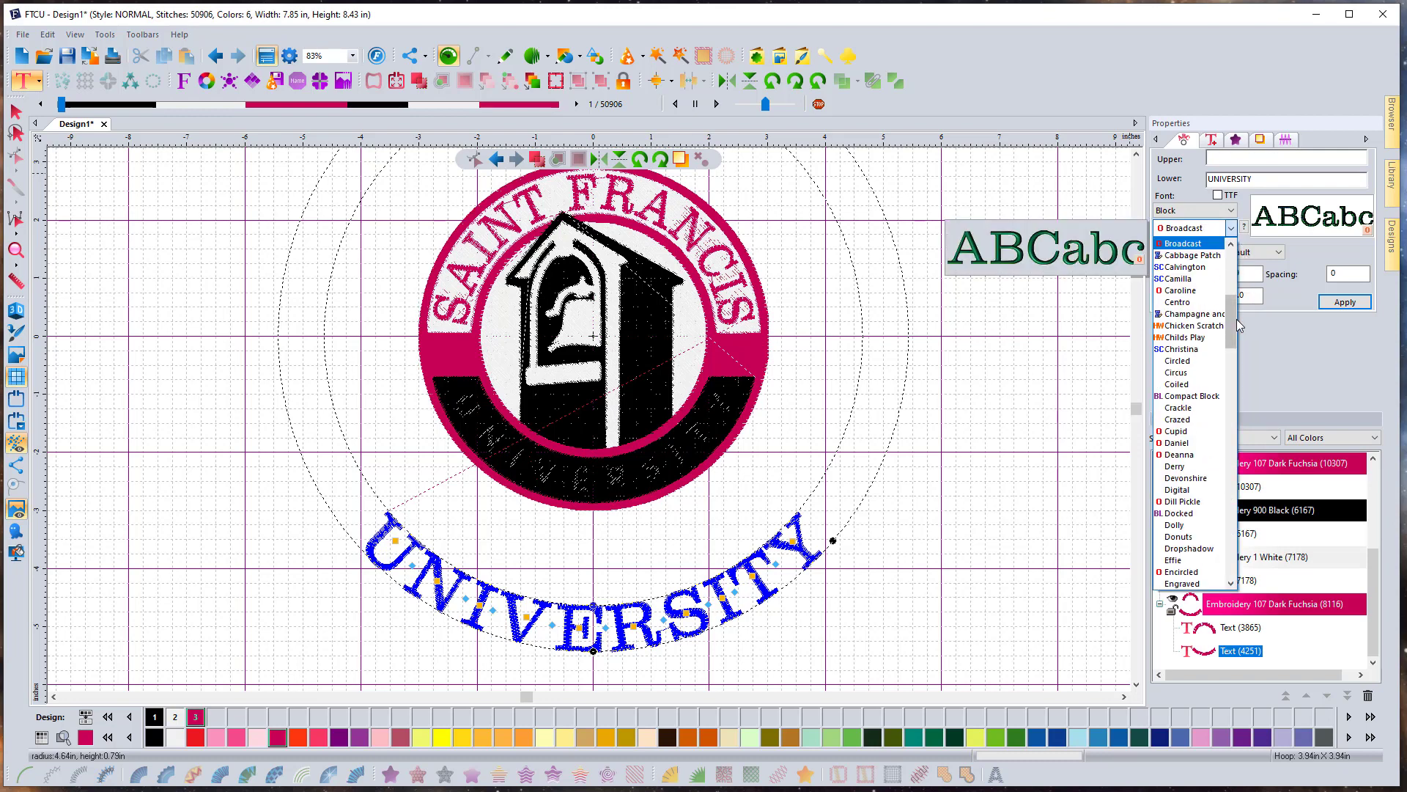
scroll(1205, 261, "up", 8)
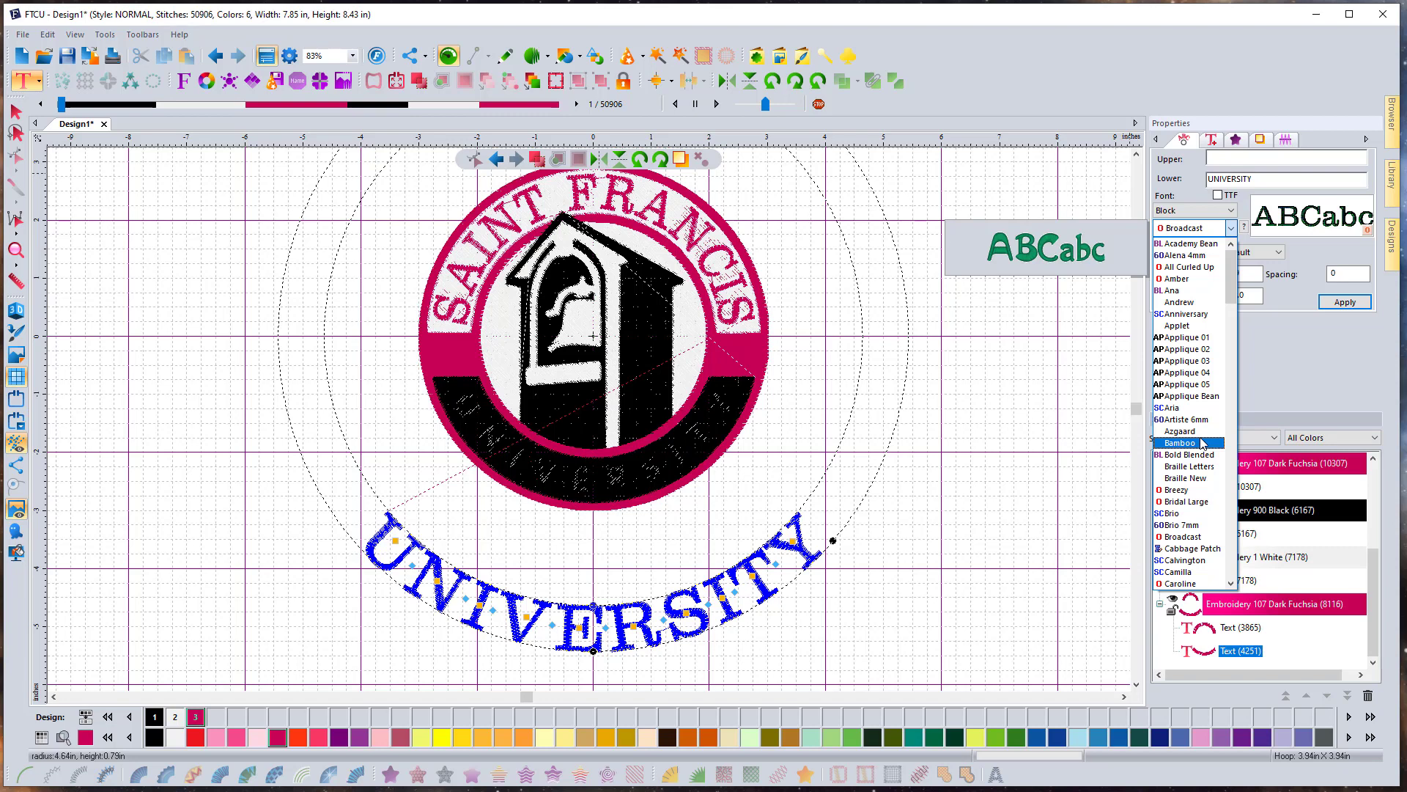
scroll(1210, 374, "down", 1)
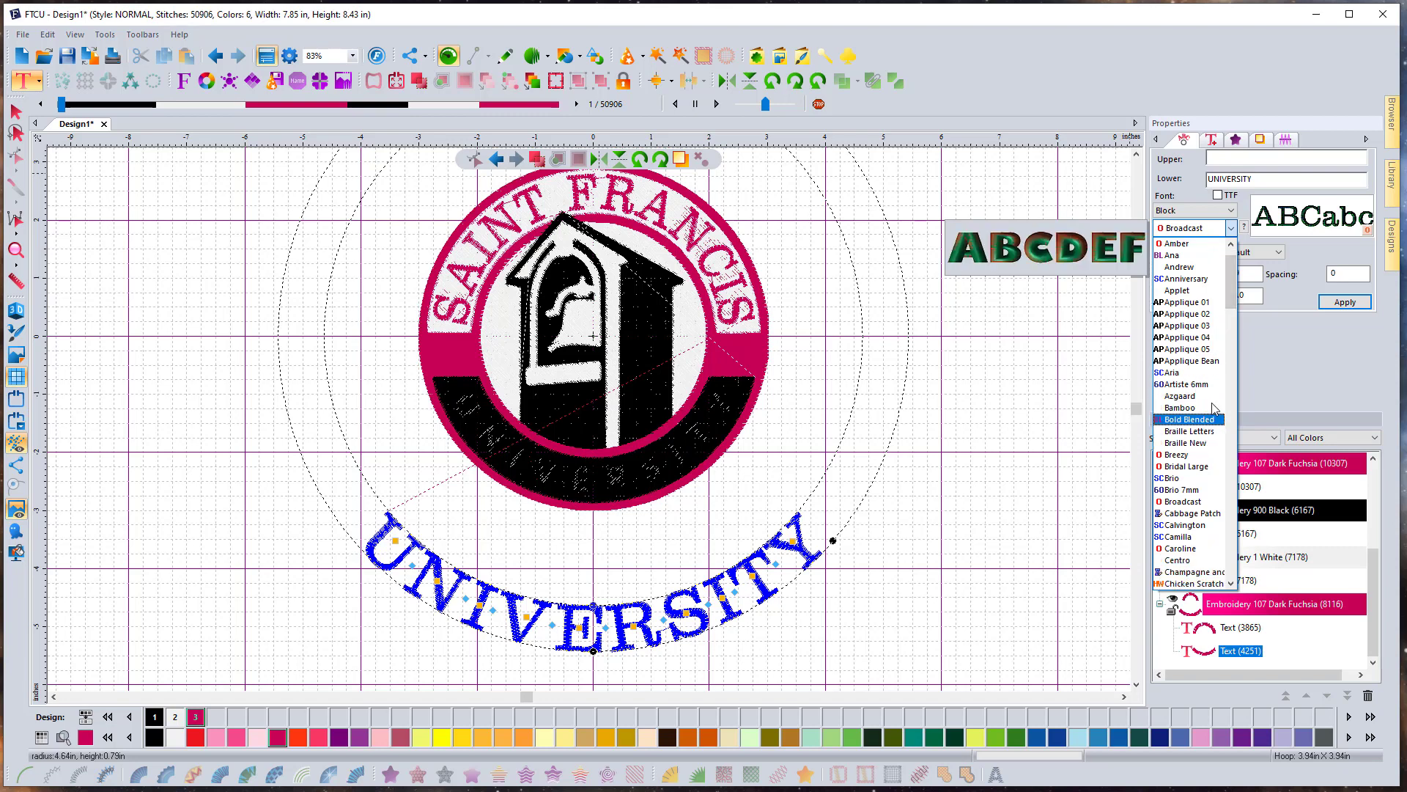
left_click_drag(1232, 286, 1233, 328)
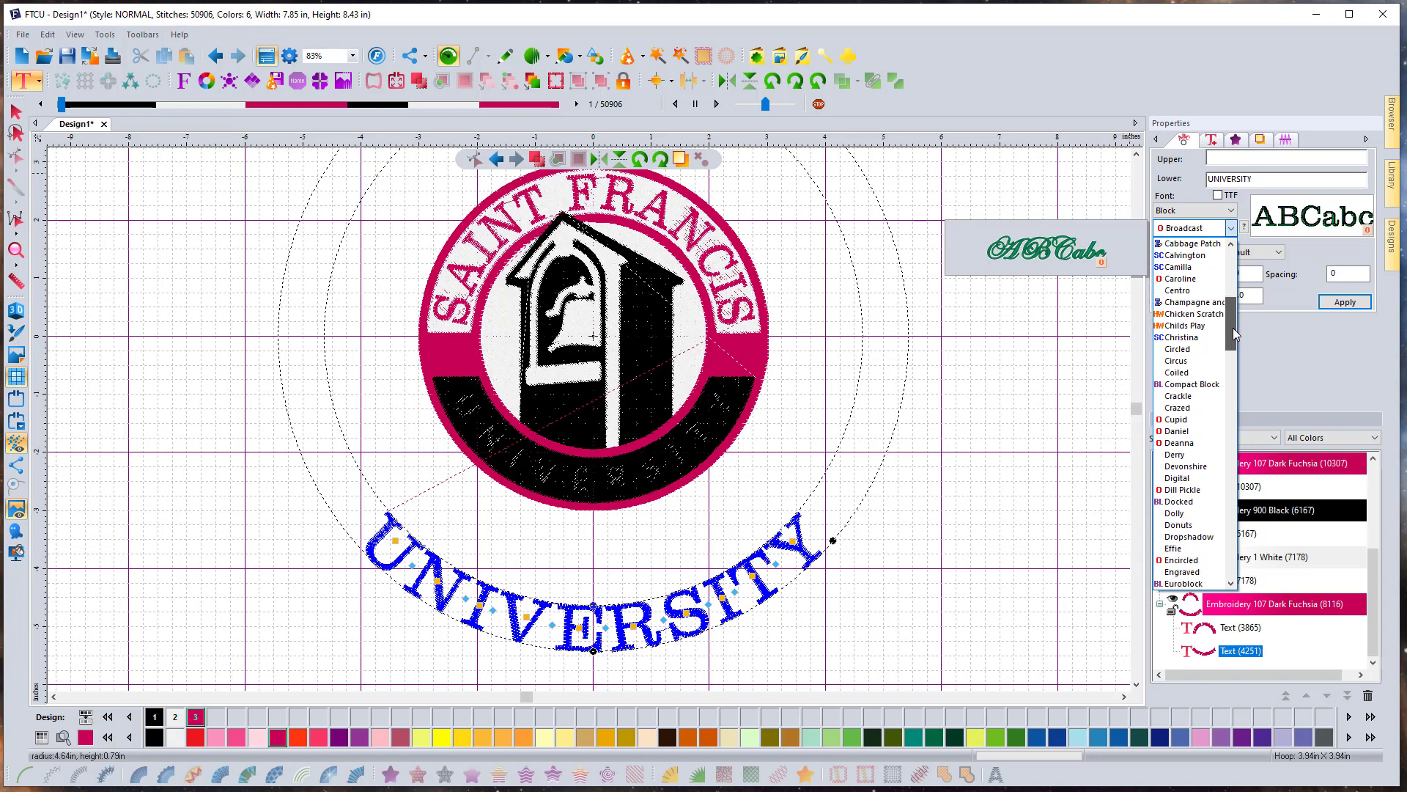
left_click(1208, 386)
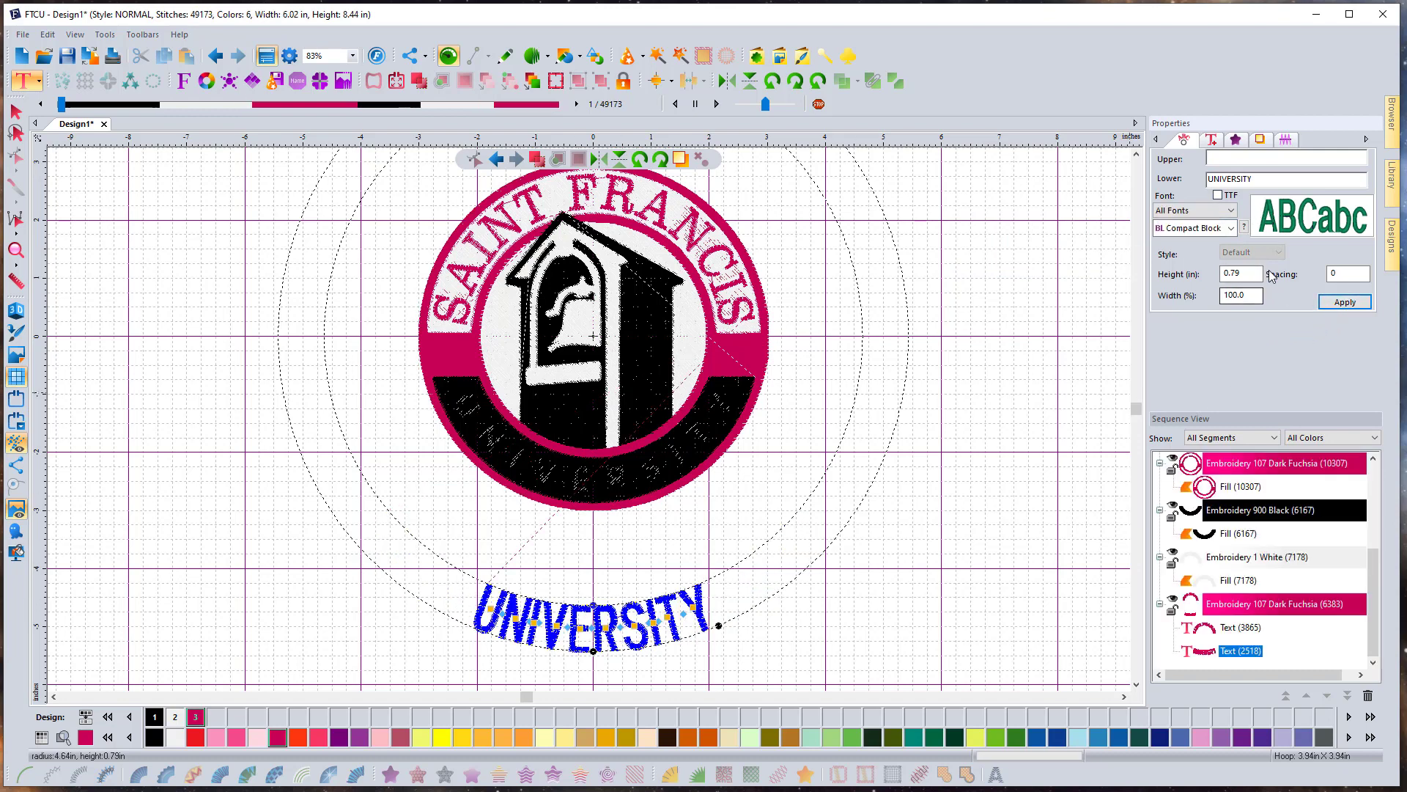
Set the UNIVERSITY letter height to 0.45 in and shrink its circle to a radius of about 2.22 in
left_click_drag(1272, 274, 1160, 282)
left_click(1347, 303)
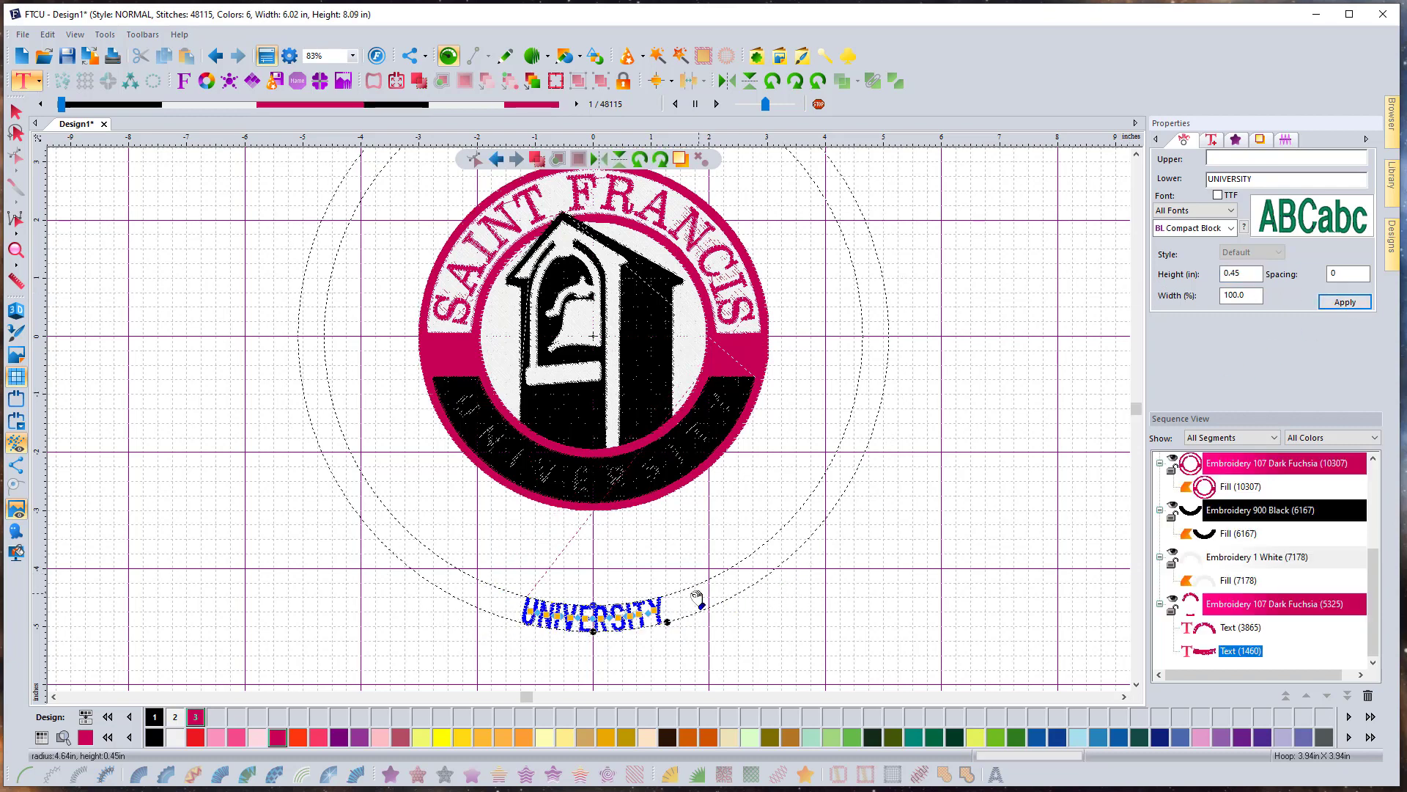
left_click_drag(595, 606, 594, 464)
scroll(476, 439, "up", 2)
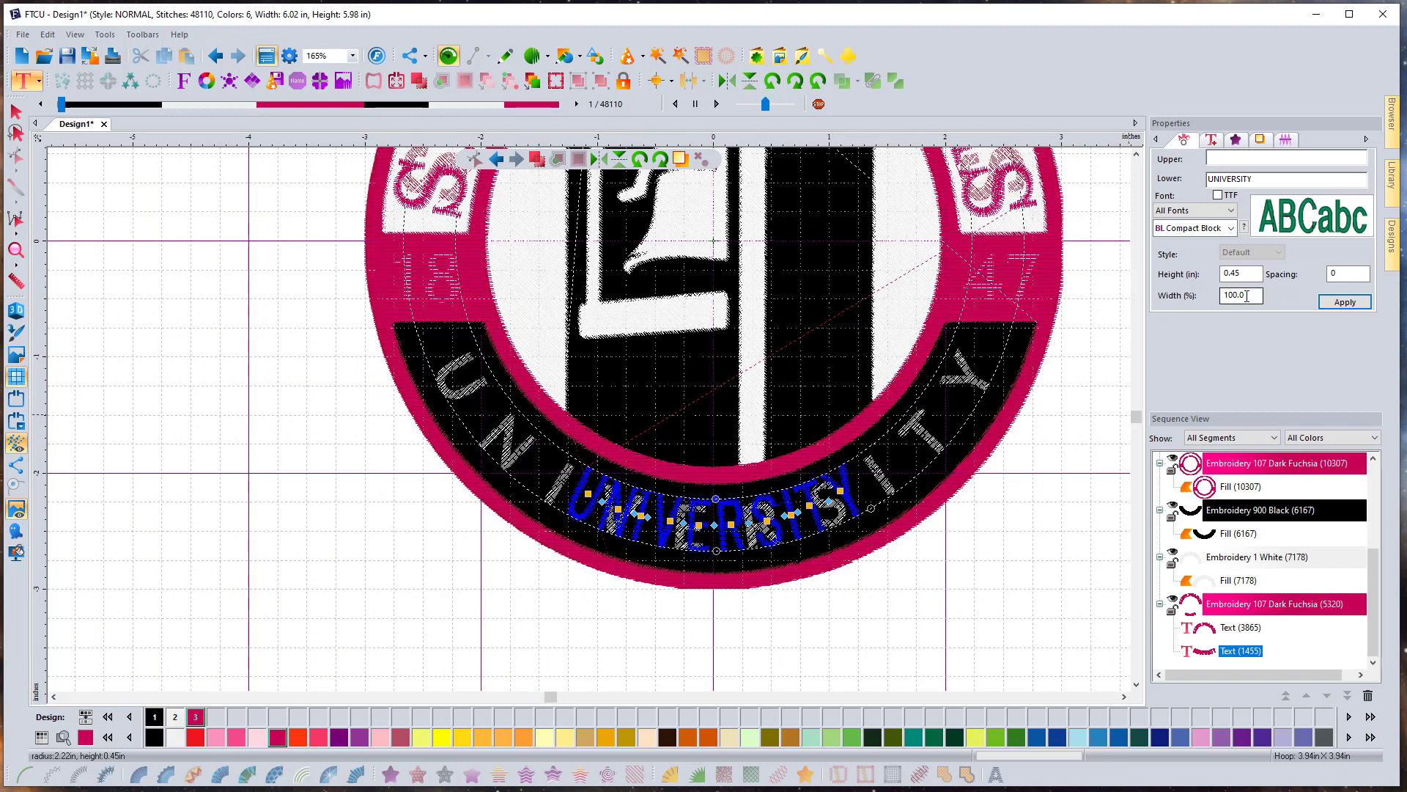
Increase the UNIVERSITY text's letter spacing, trying 3 first and settling on 10
left_click(1347, 273)
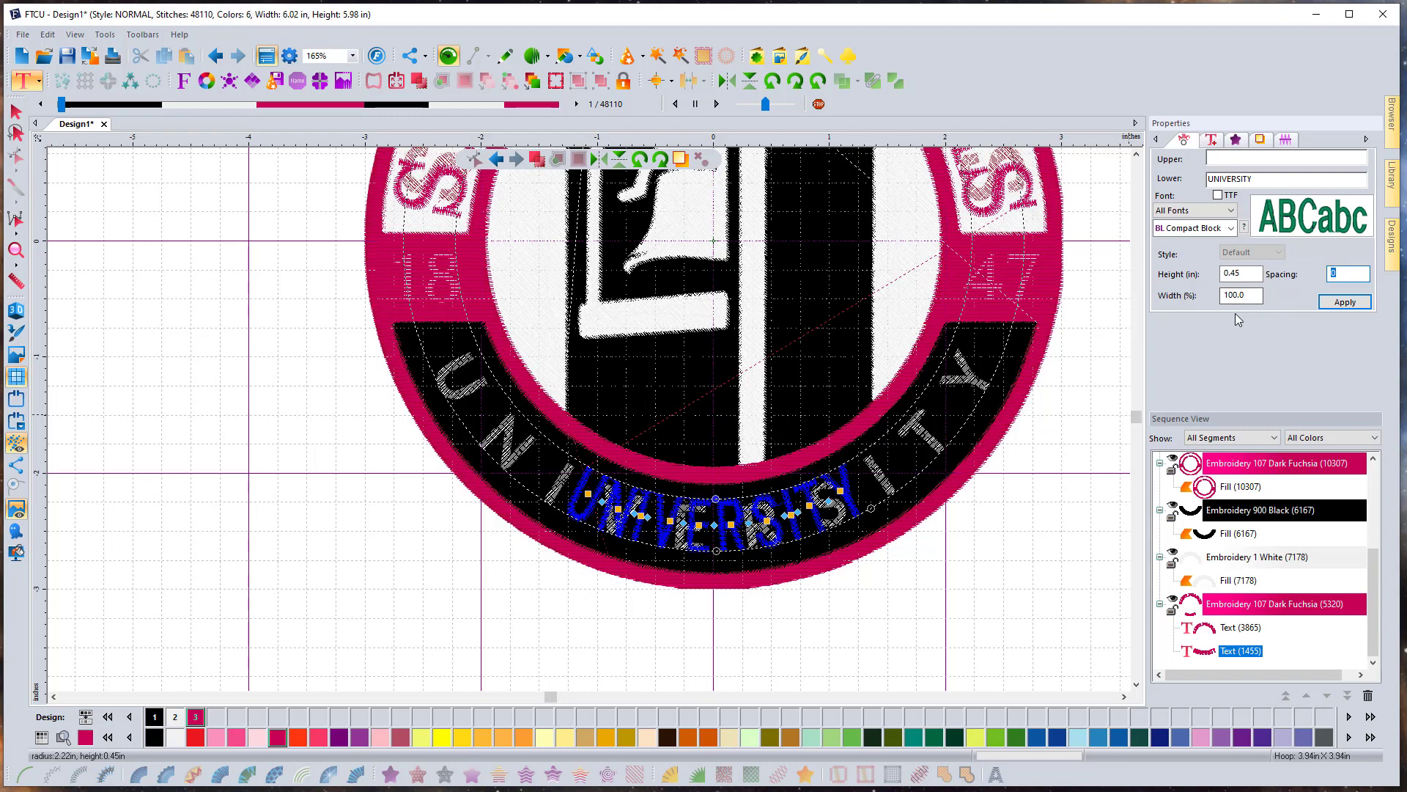
type("3")
left_click(1345, 301)
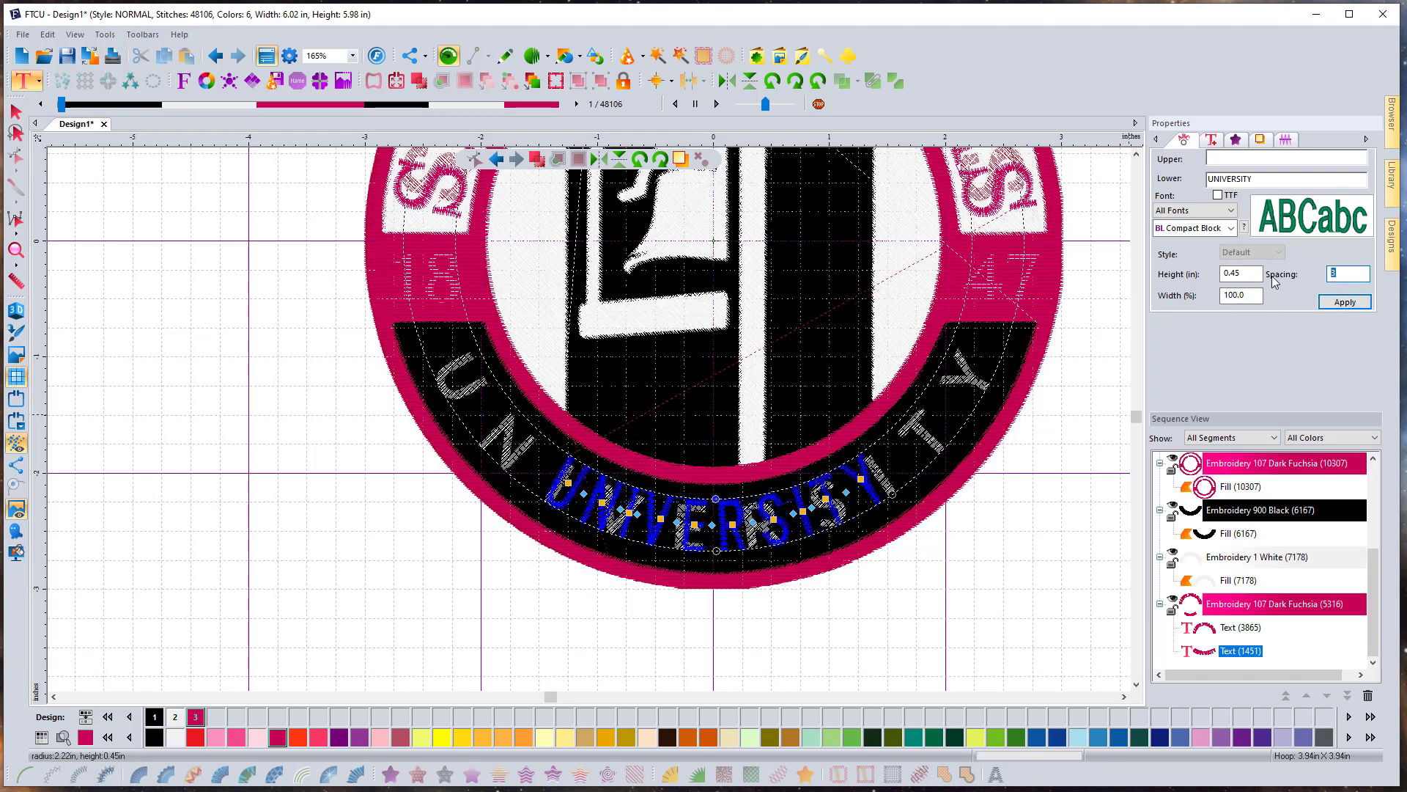
type("10")
left_click(1342, 302)
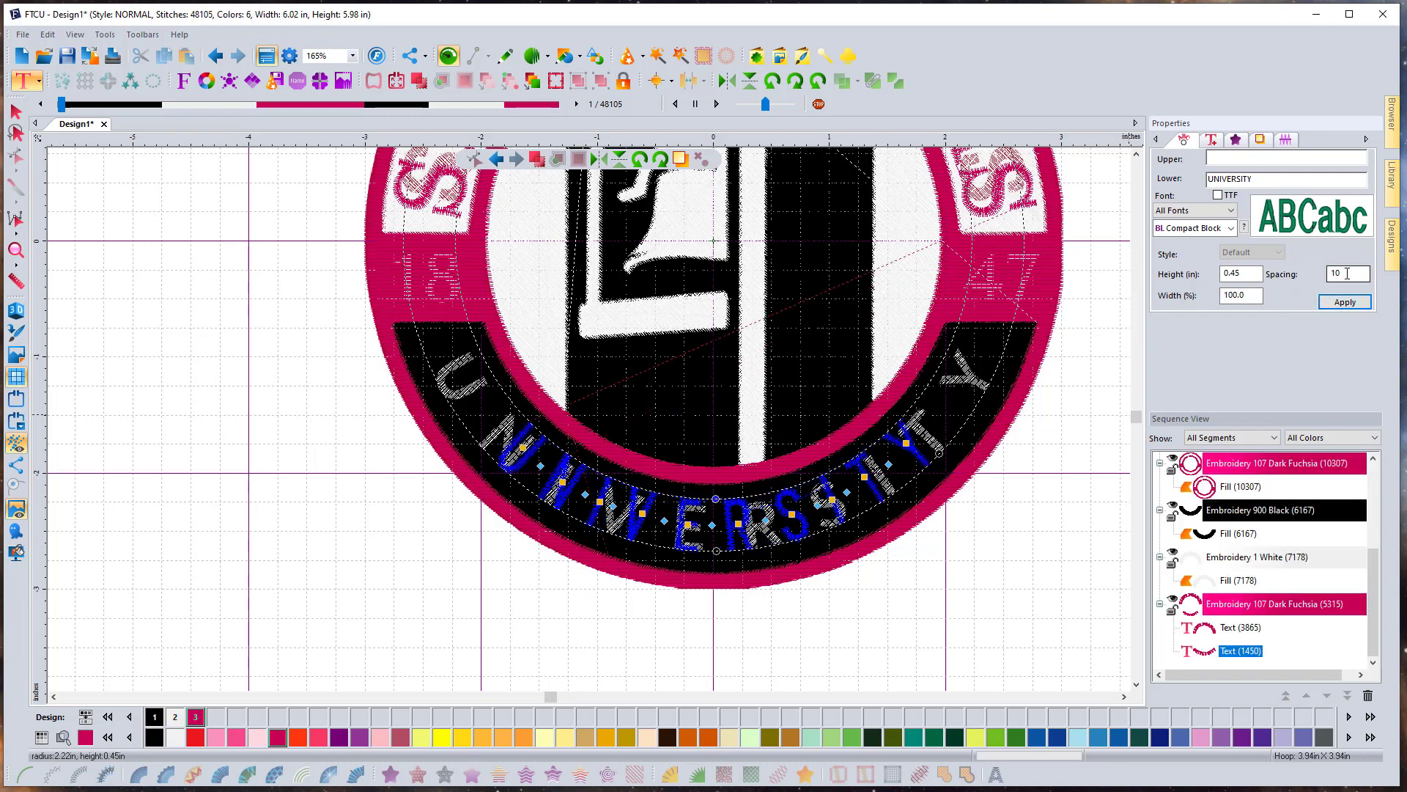
Widen the UNIVERSITY letters to 150% and enlarge the text circle to a radius of about 2.28 in
double_click(1241, 295)
type("150")
left_click(1347, 302)
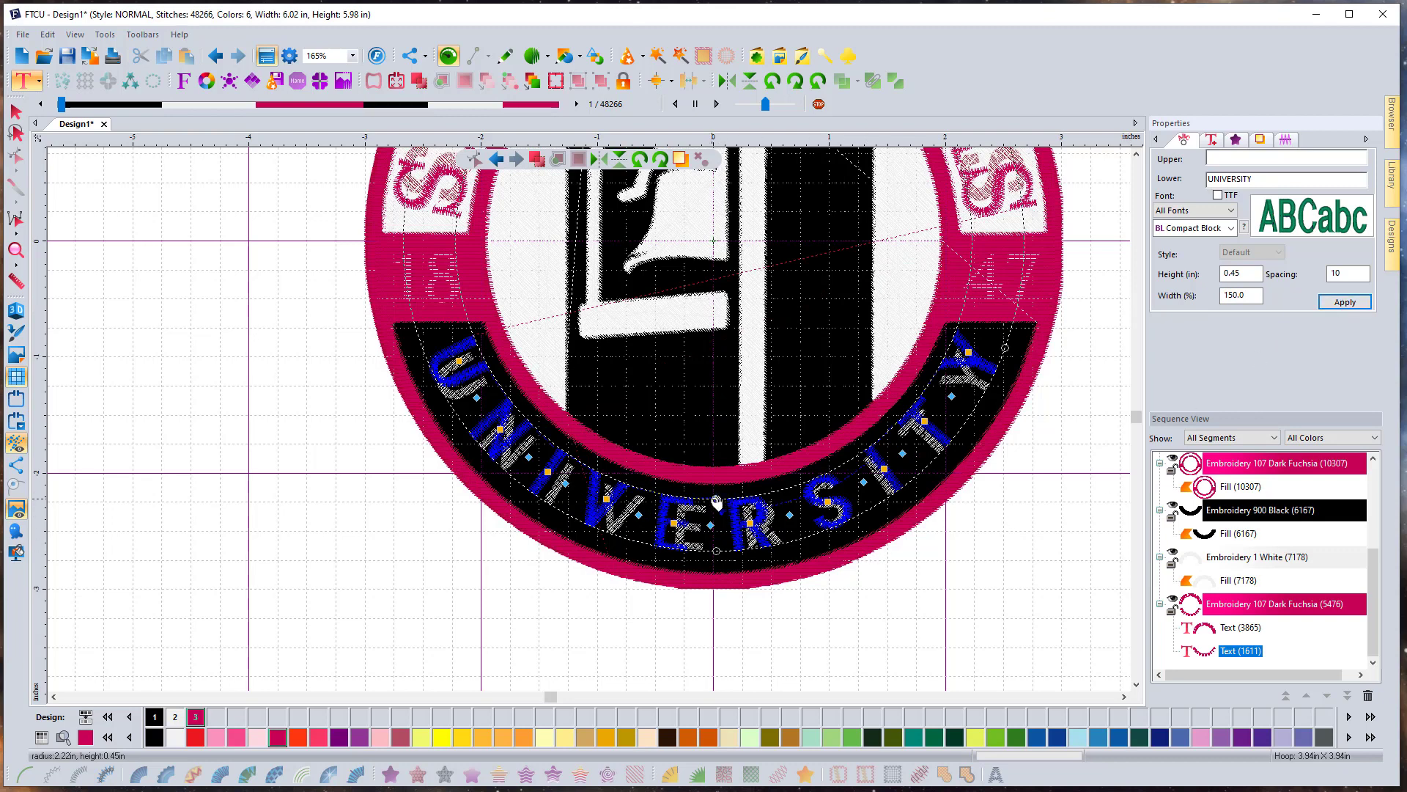
left_click_drag(716, 504, 716, 506)
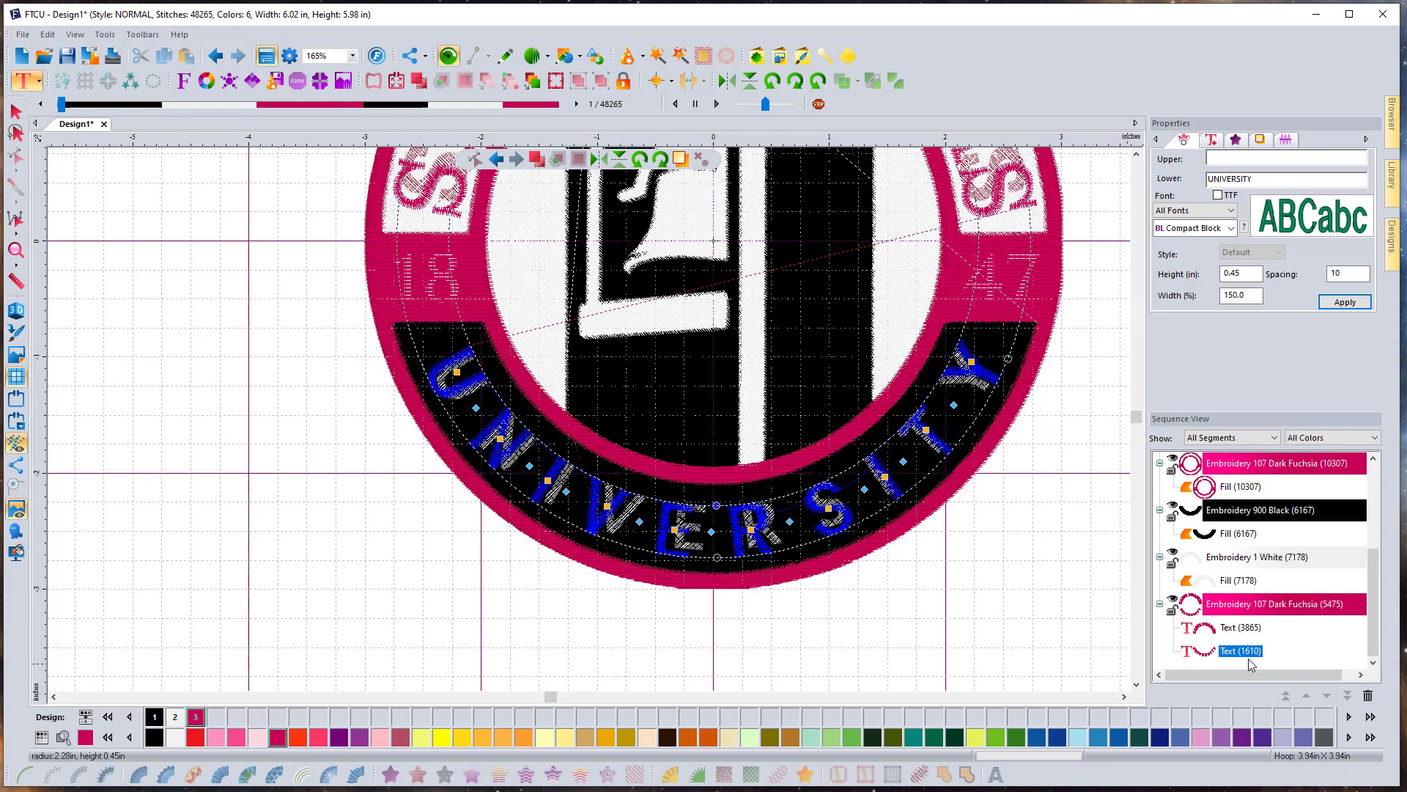
Assign the design's white thread color to the UNIVERSITY text and deselect it
left_click(173, 718)
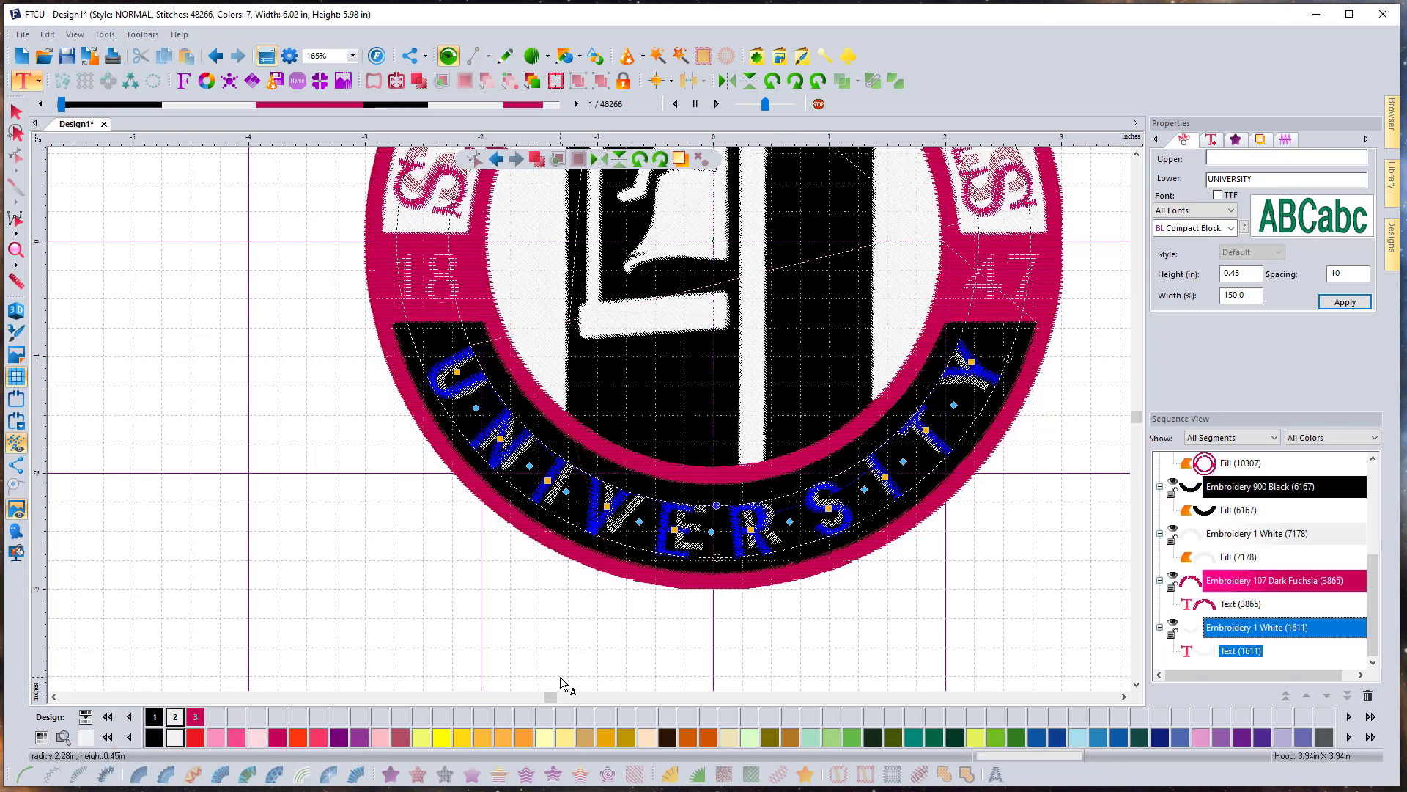
left_click(407, 658)
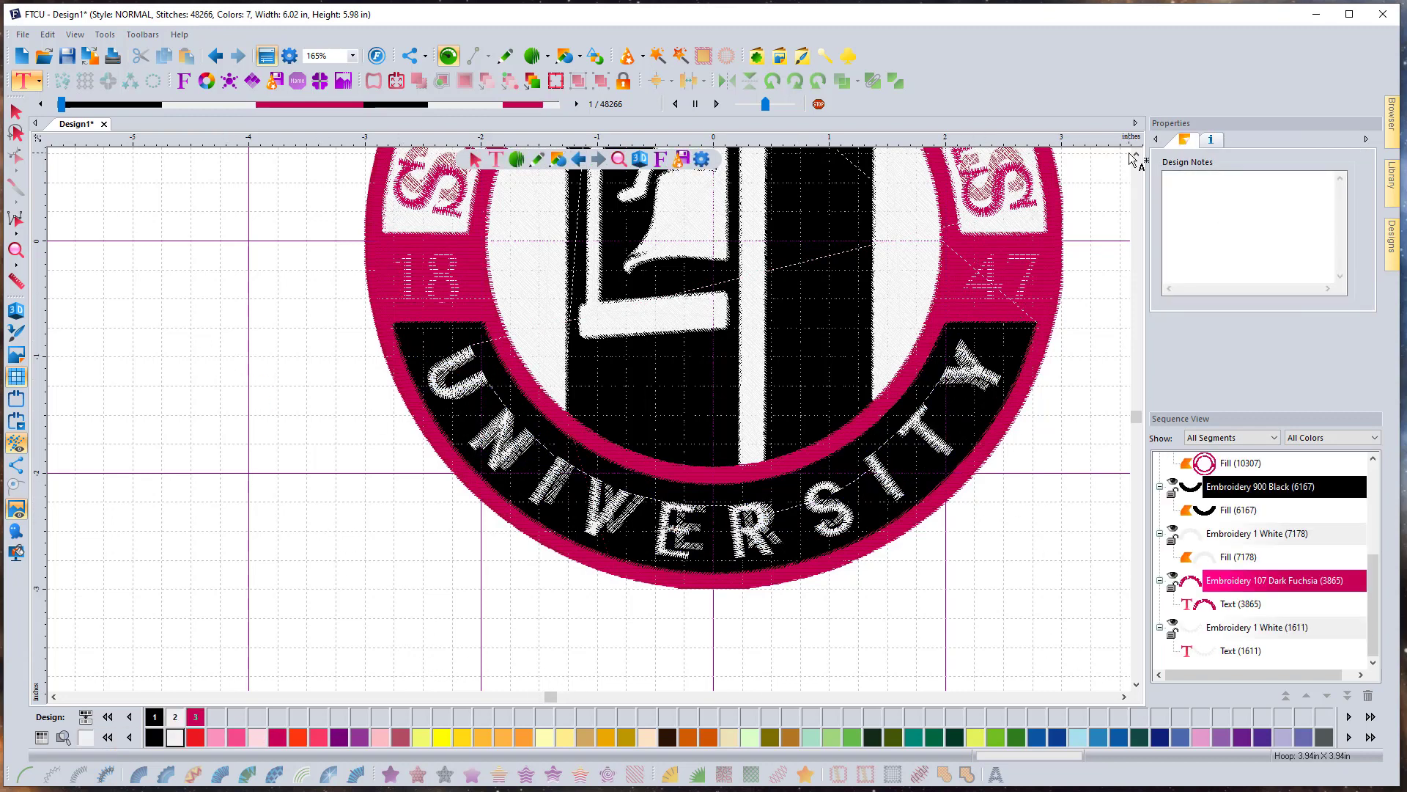
scroll(371, 415, "up", 1)
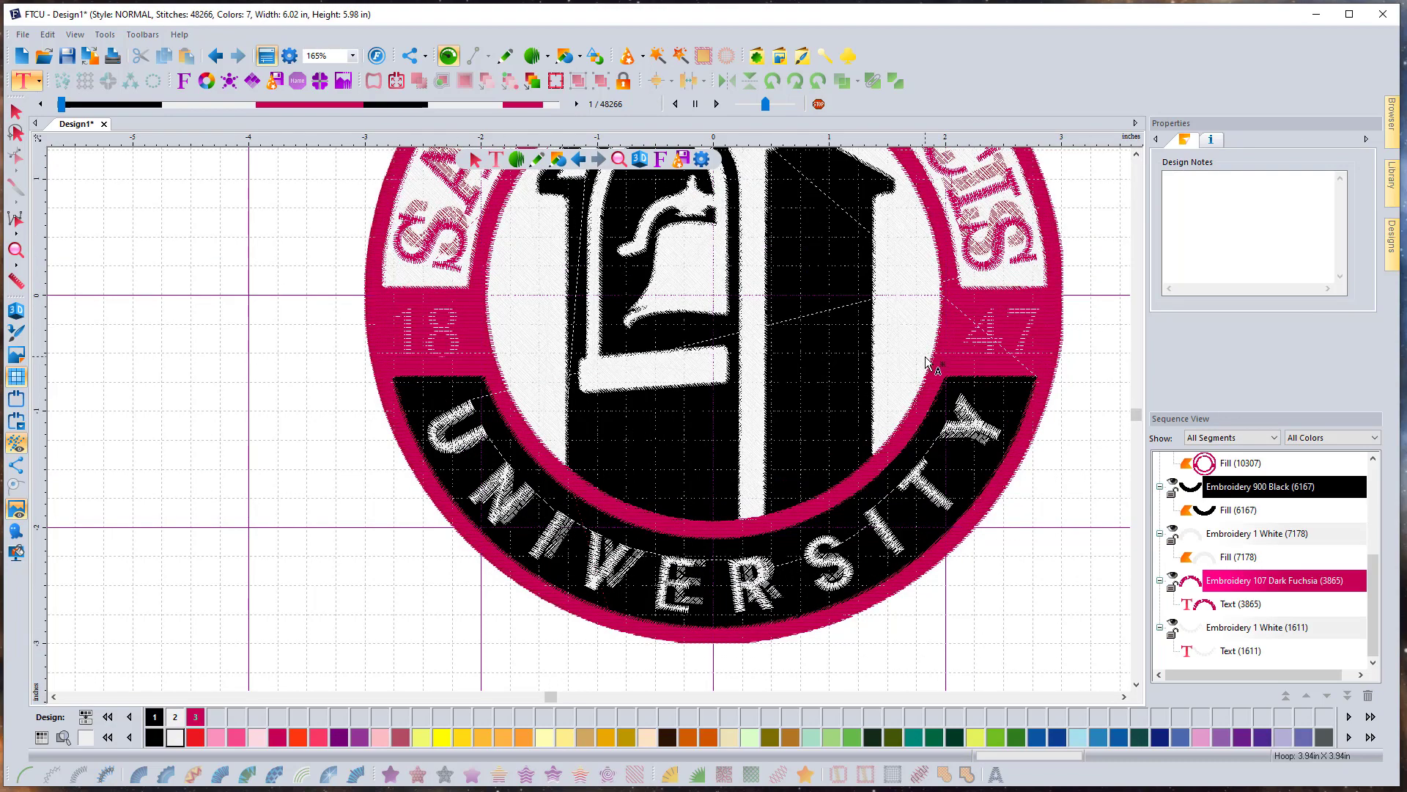
scroll(411, 334, "up", 1)
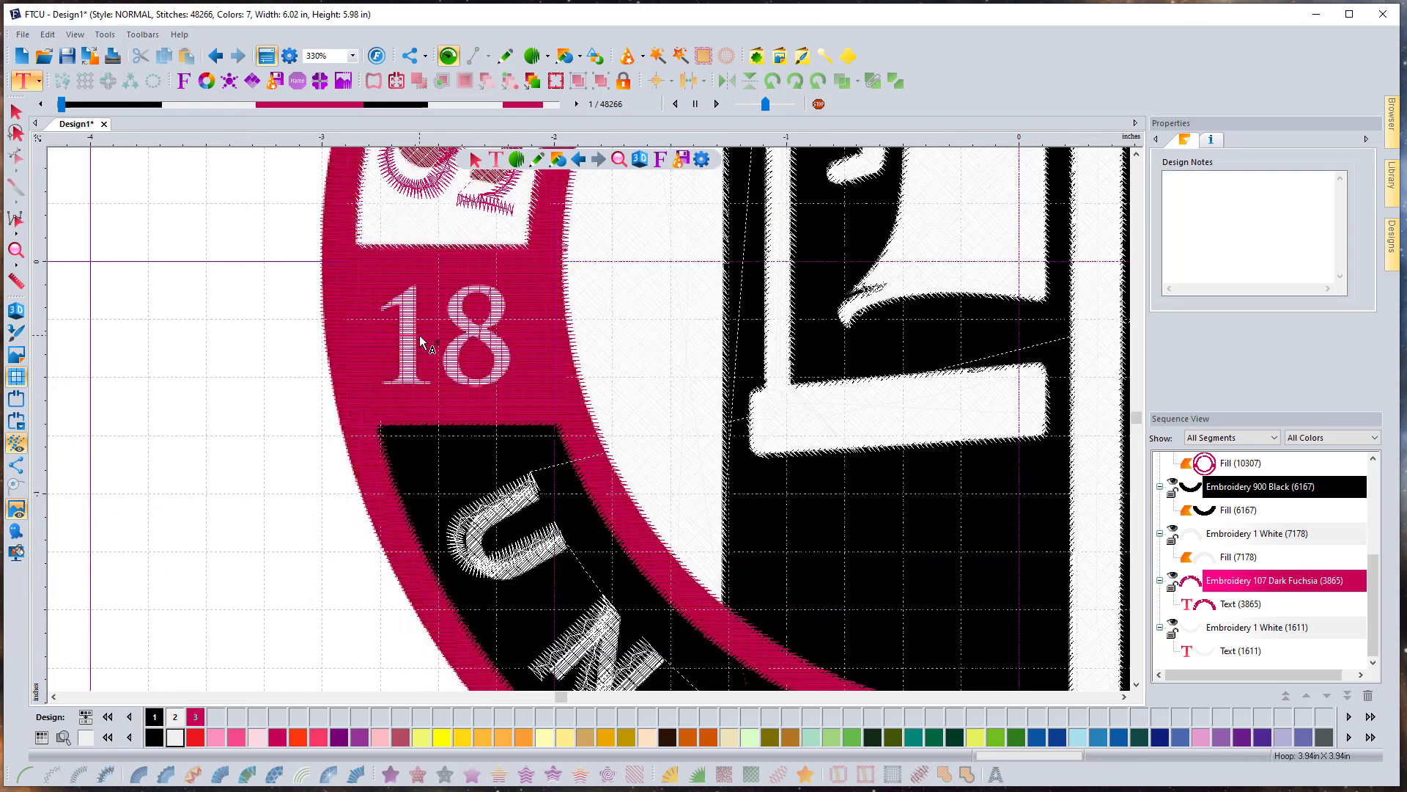
Add a new text object reading 18 in the Broadcast font beside the design
scroll(464, 348, "down", 1)
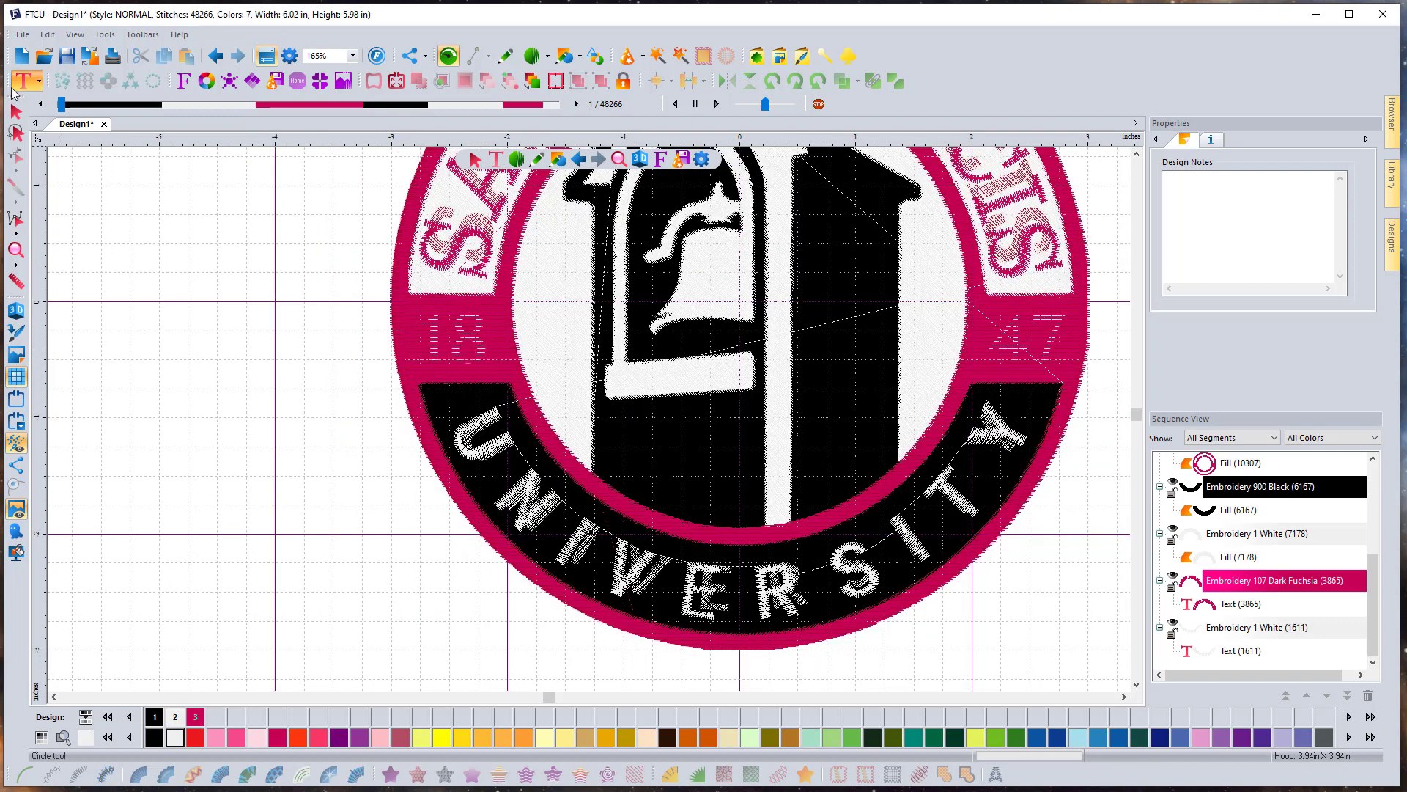
left_click(300, 366)
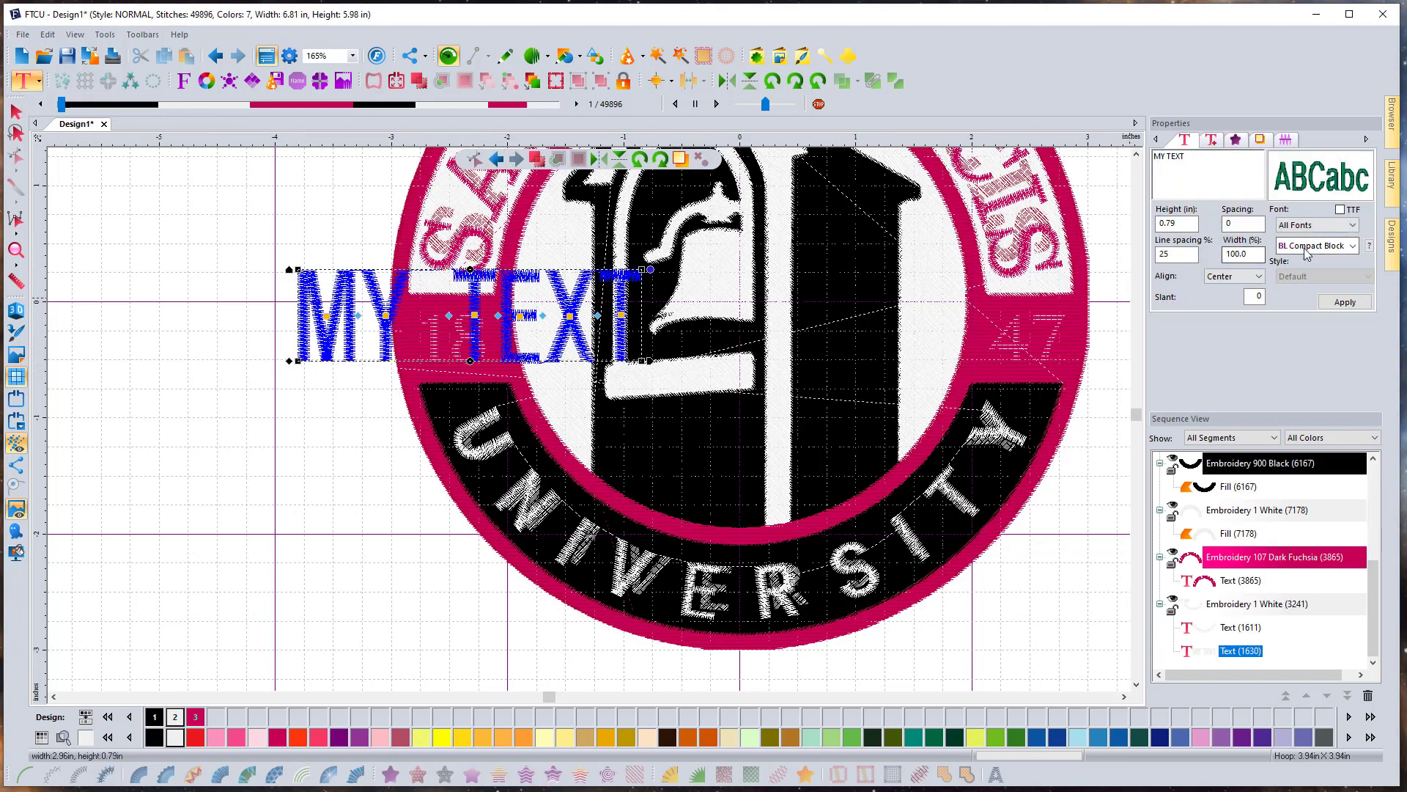
left_click(1353, 246)
scroll(1354, 335, "up", 3)
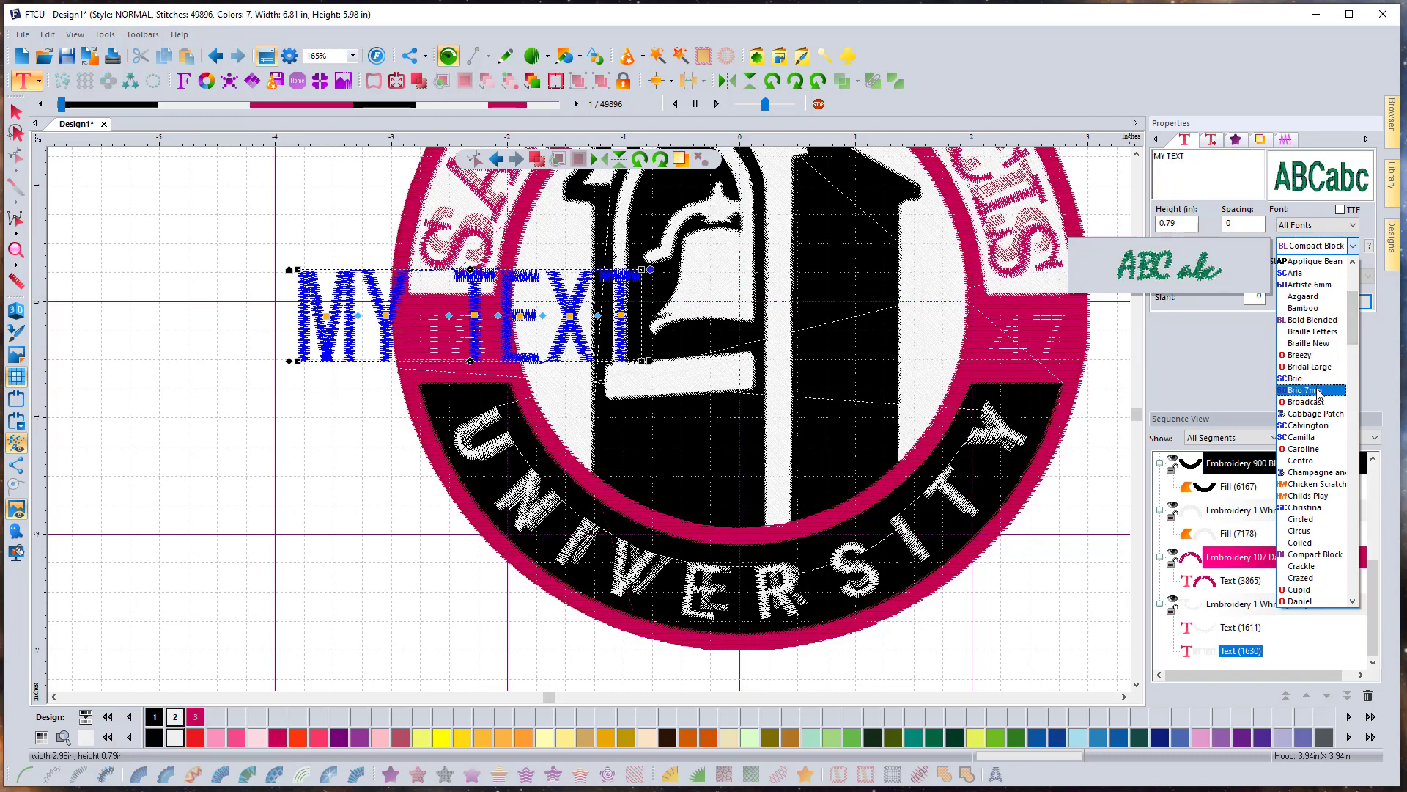
left_click(1313, 401)
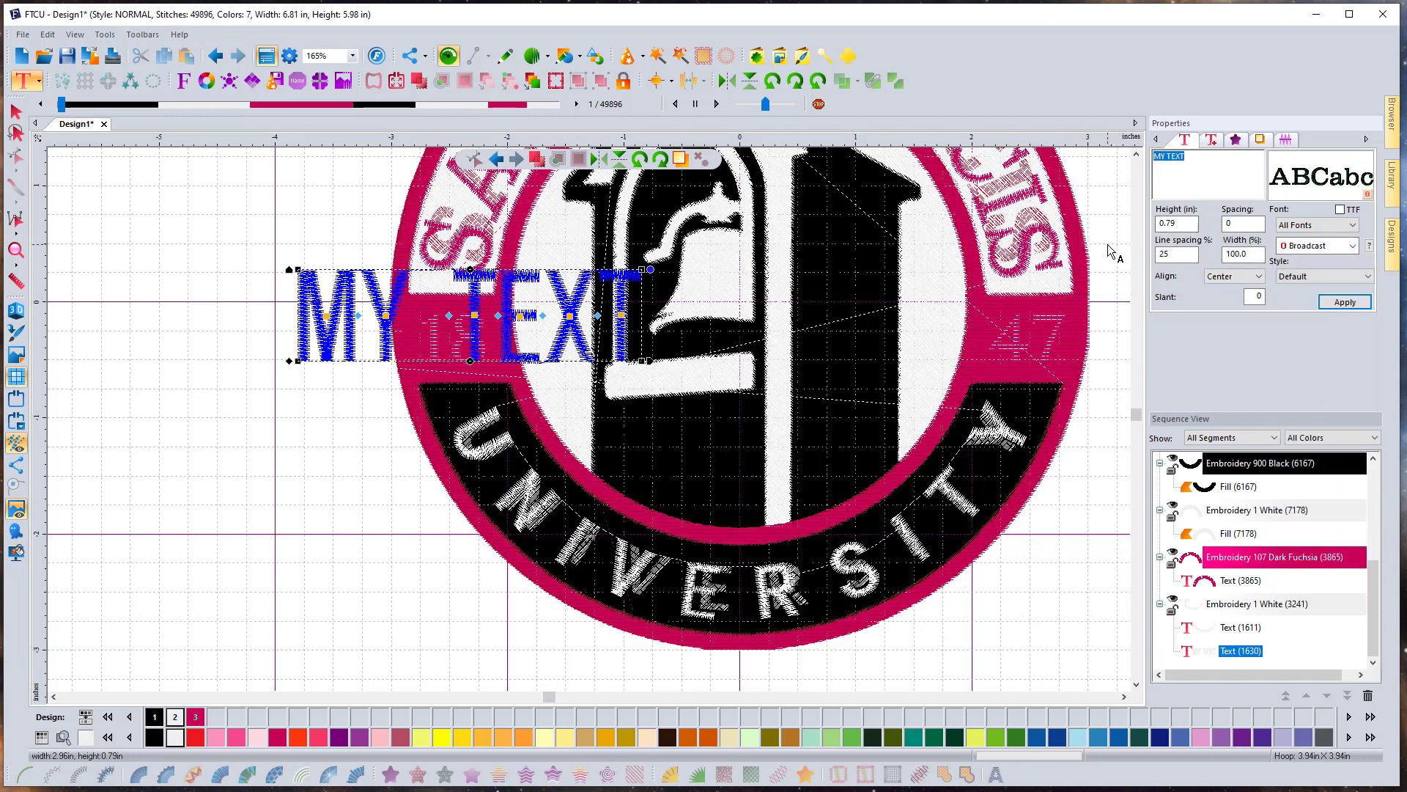
type("18")
left_click(1345, 302)
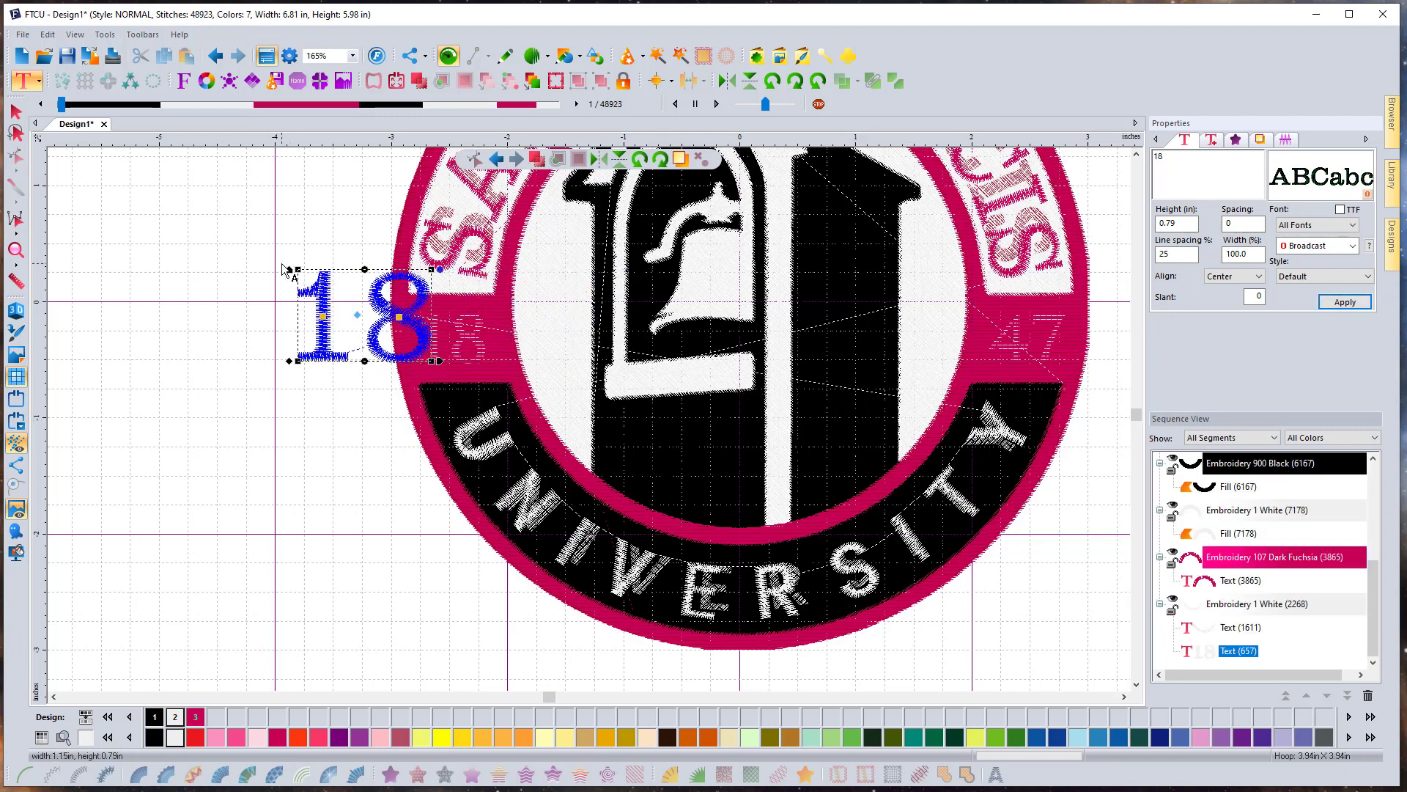
Shrink the 18 text to a height of about 0.42 in and position it over the backdrop's 18 on the fuchsia ring
left_click_drag(290, 271, 288, 313)
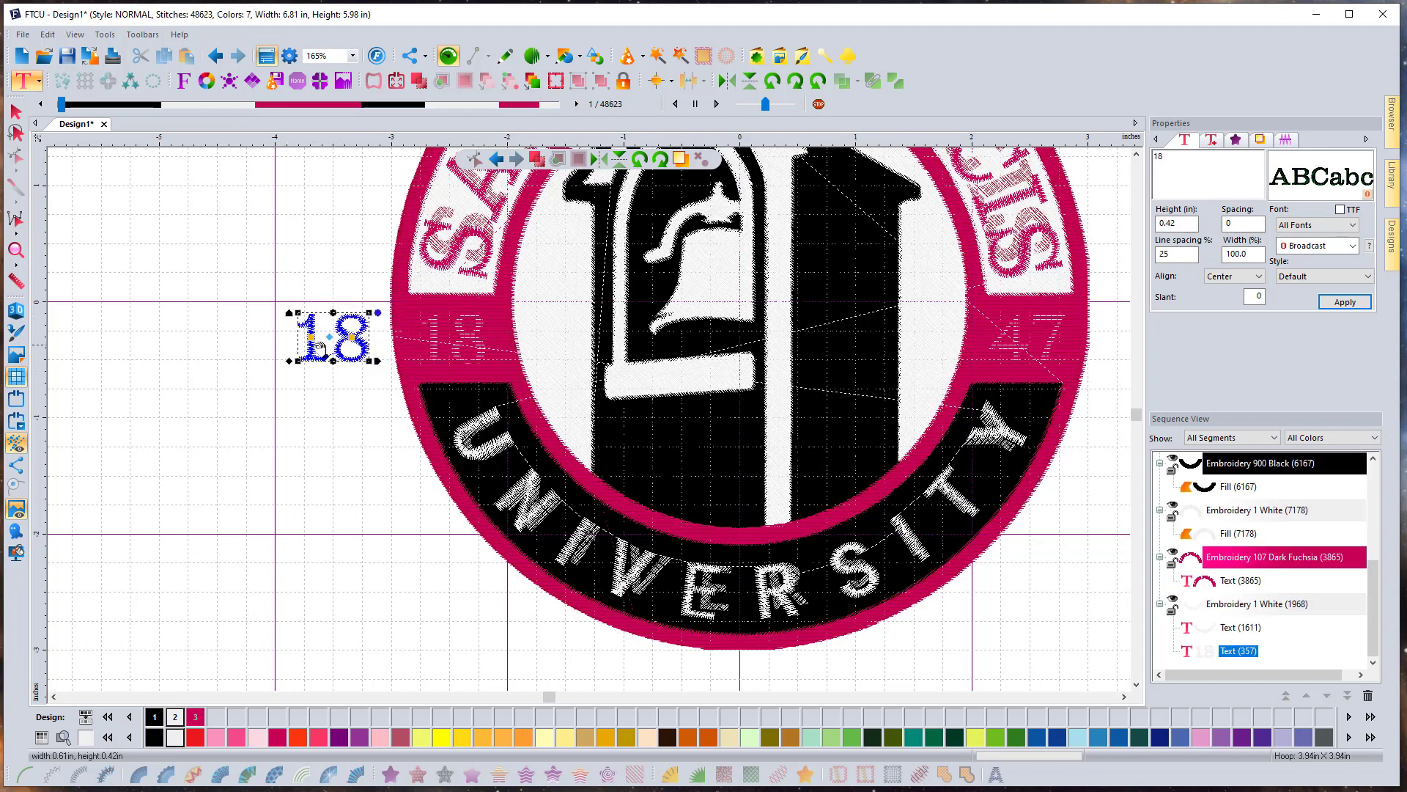
left_click_drag(437, 348, 439, 350)
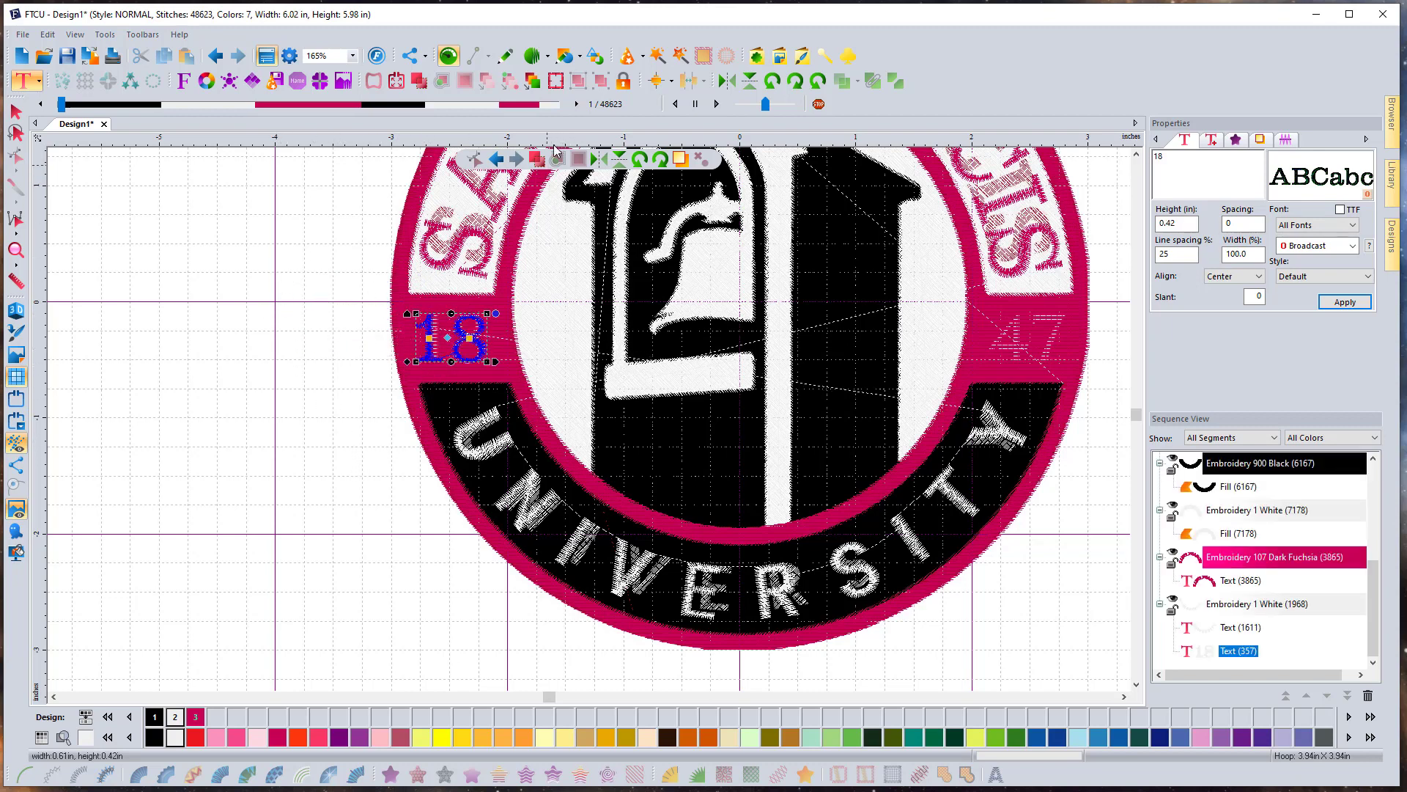
left_click(26, 118)
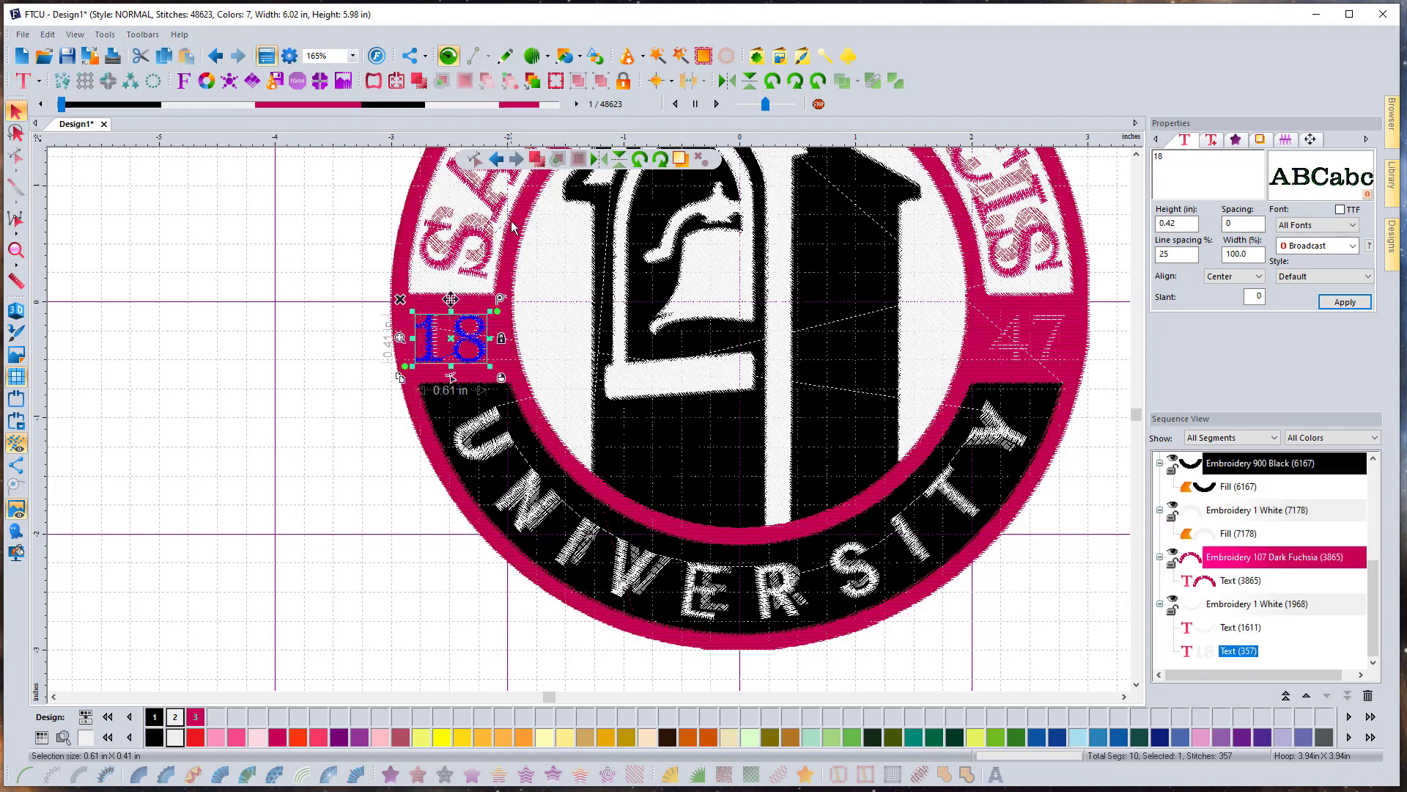
Add another text object reading 47 in the Broadcast font
left_click(35, 80)
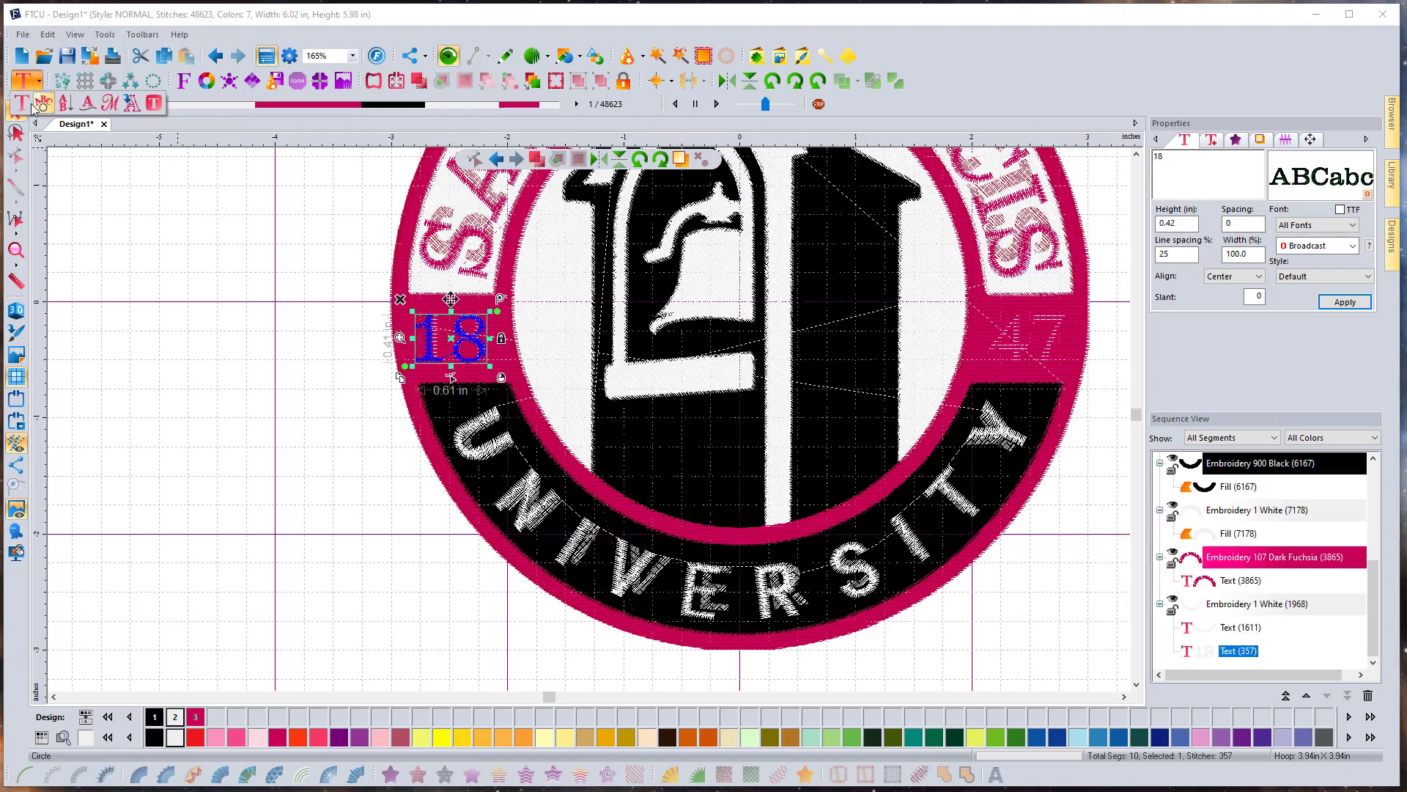
left_click(268, 386)
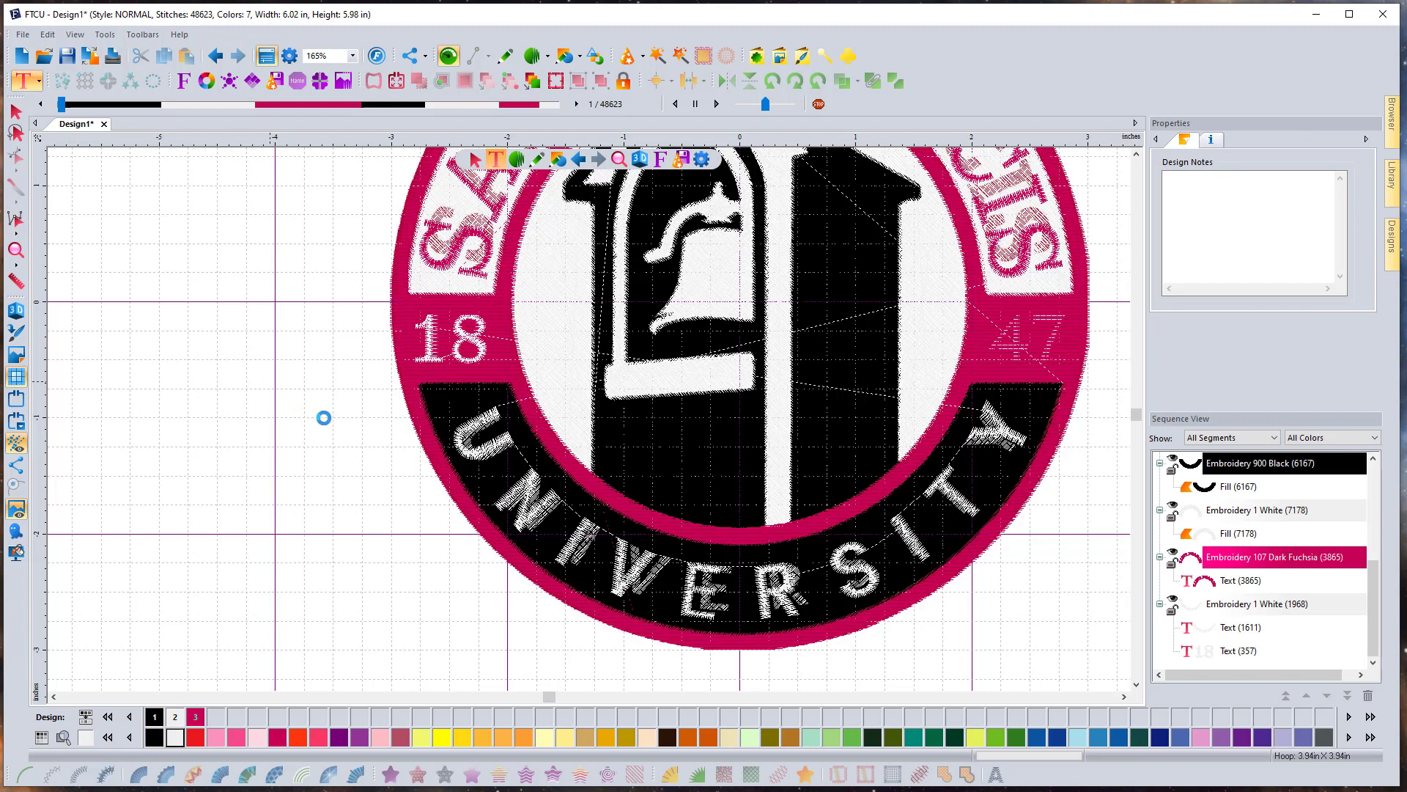
triple_click(1196, 178)
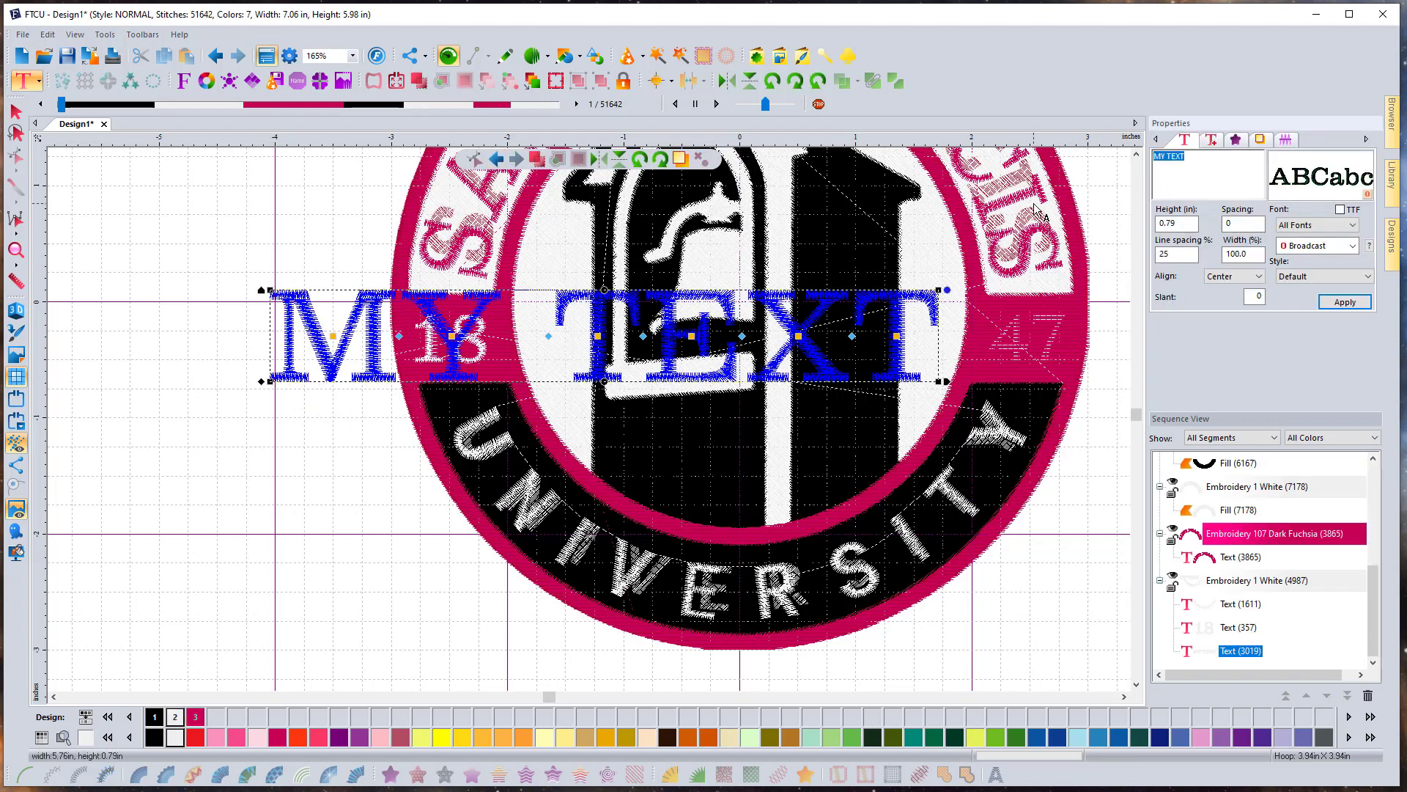
type("47")
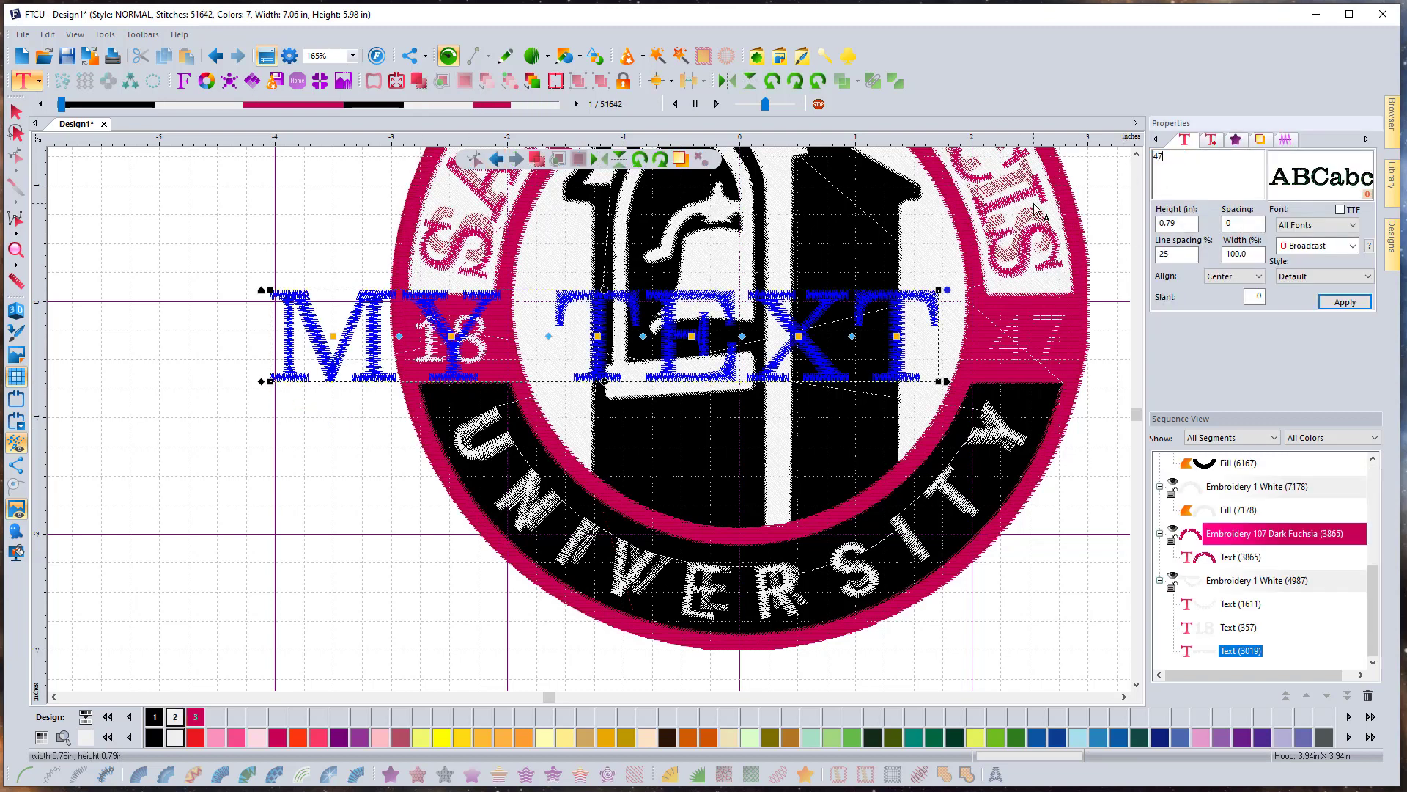
left_click(1344, 302)
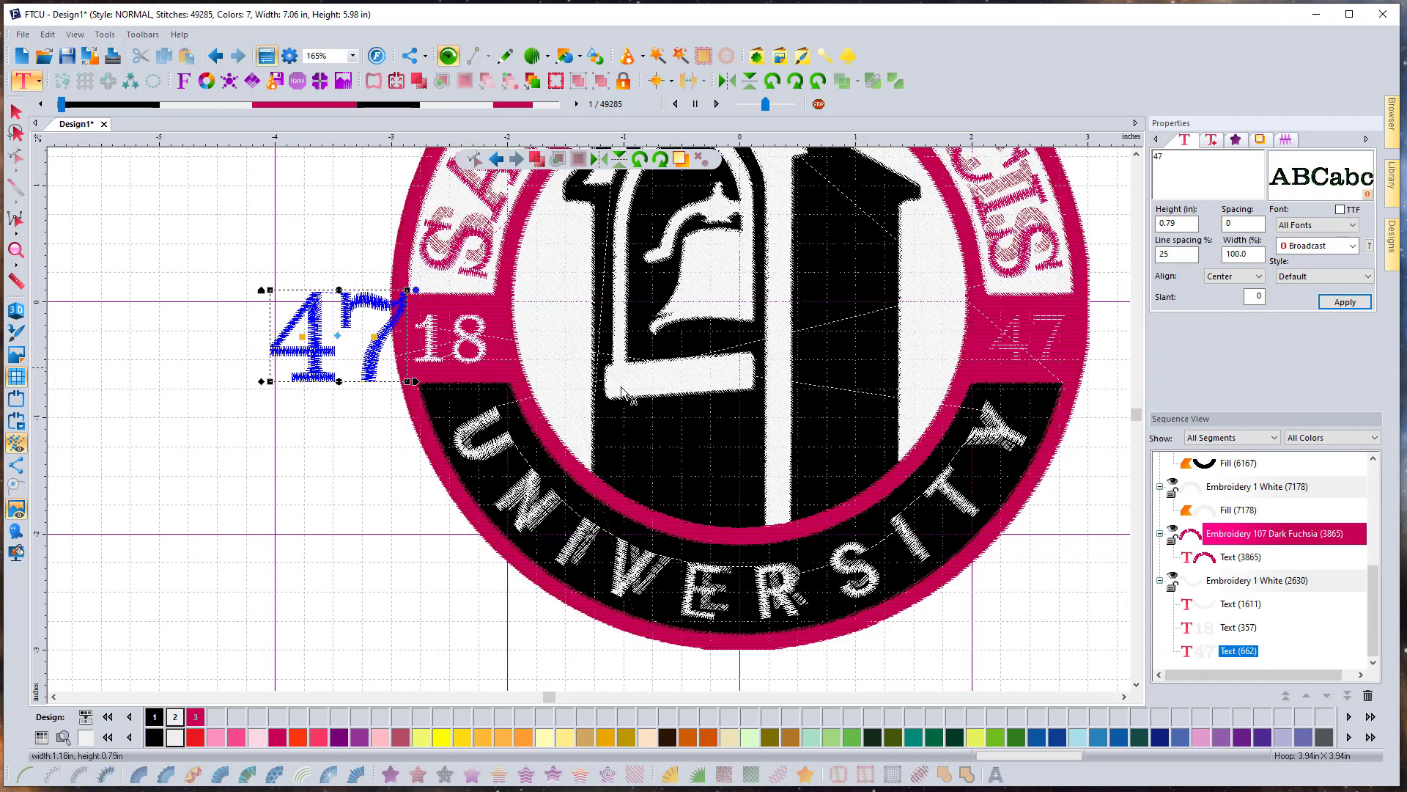
Set the 47 text's height to 0.42 in to match the 18 and place it over the backdrop's 47
left_click(1238, 627)
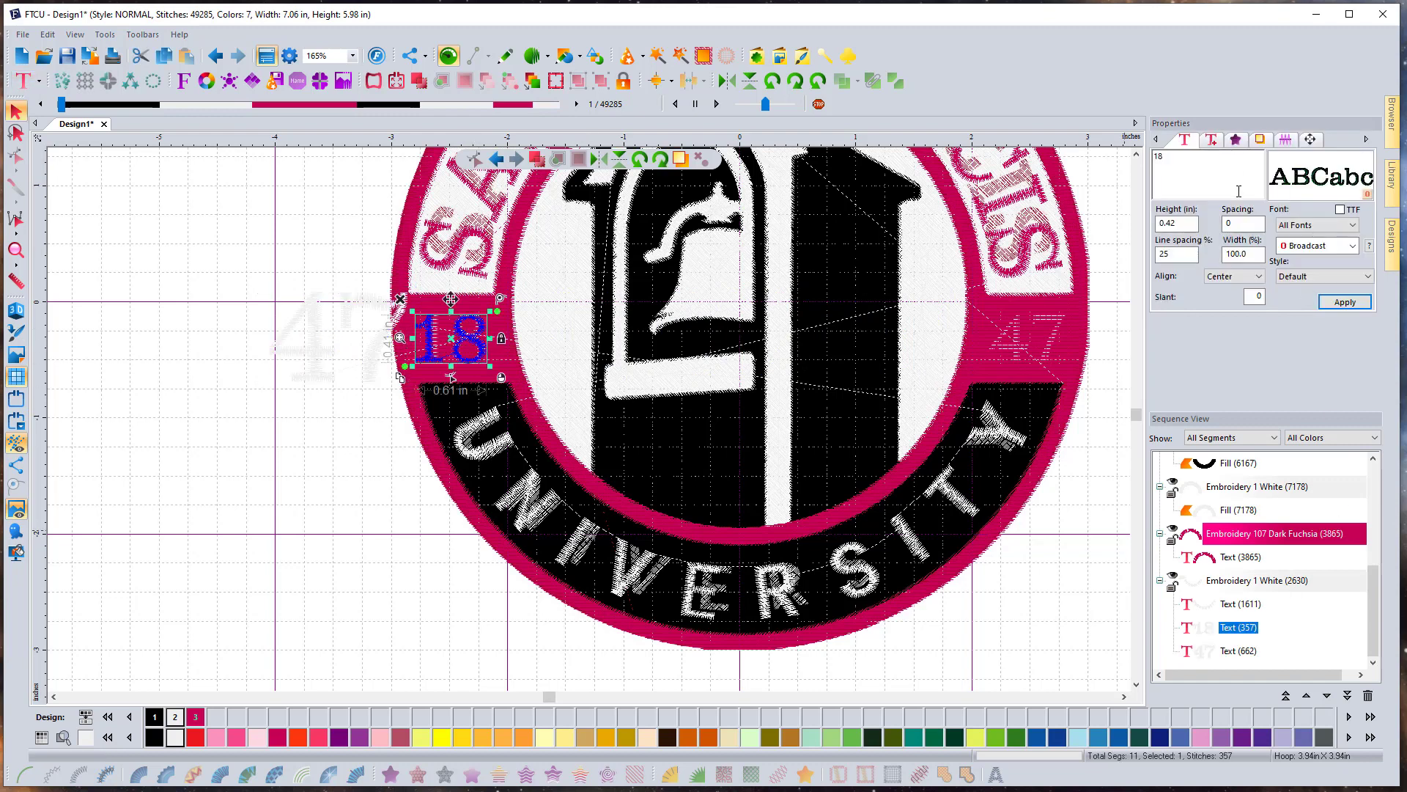
left_click(1241, 651)
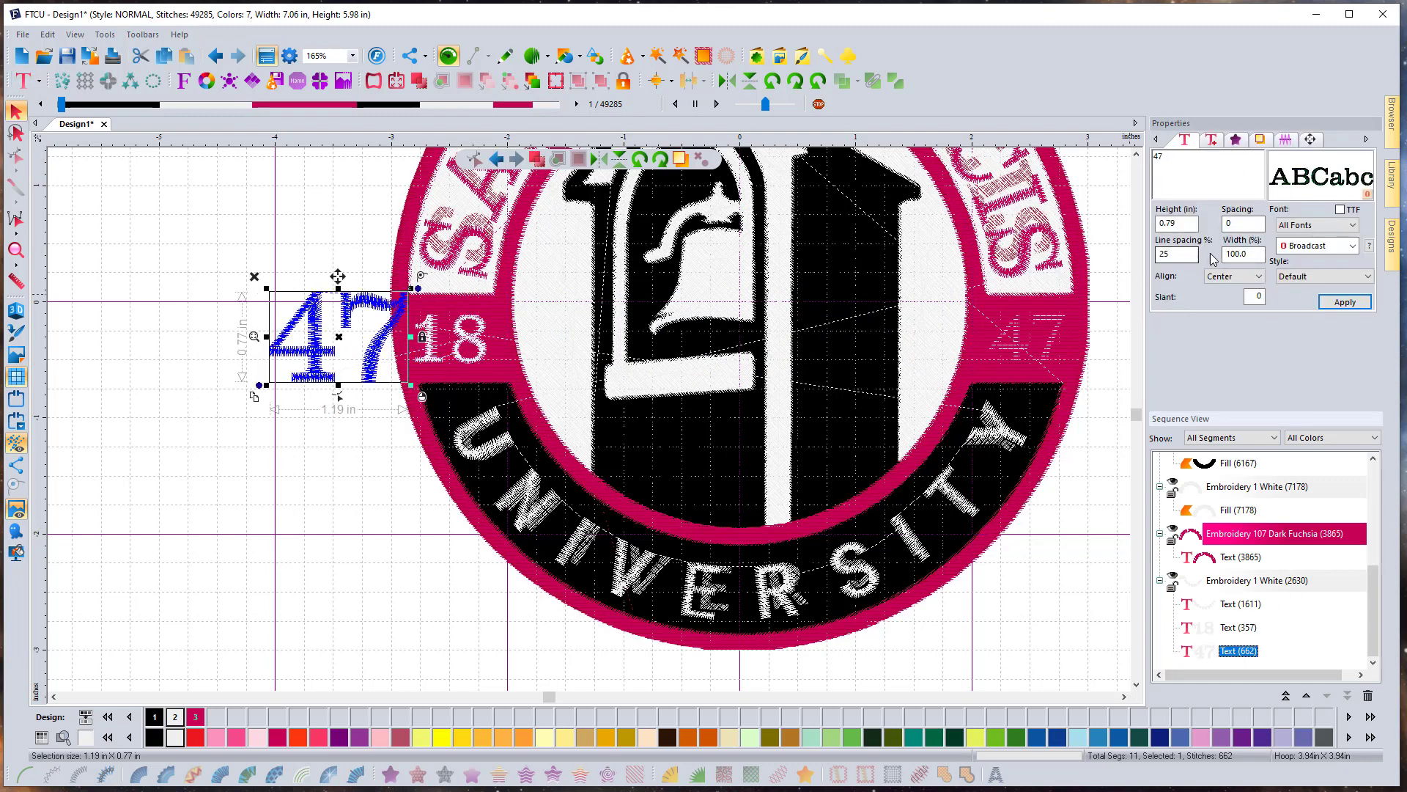
double_click(1166, 223)
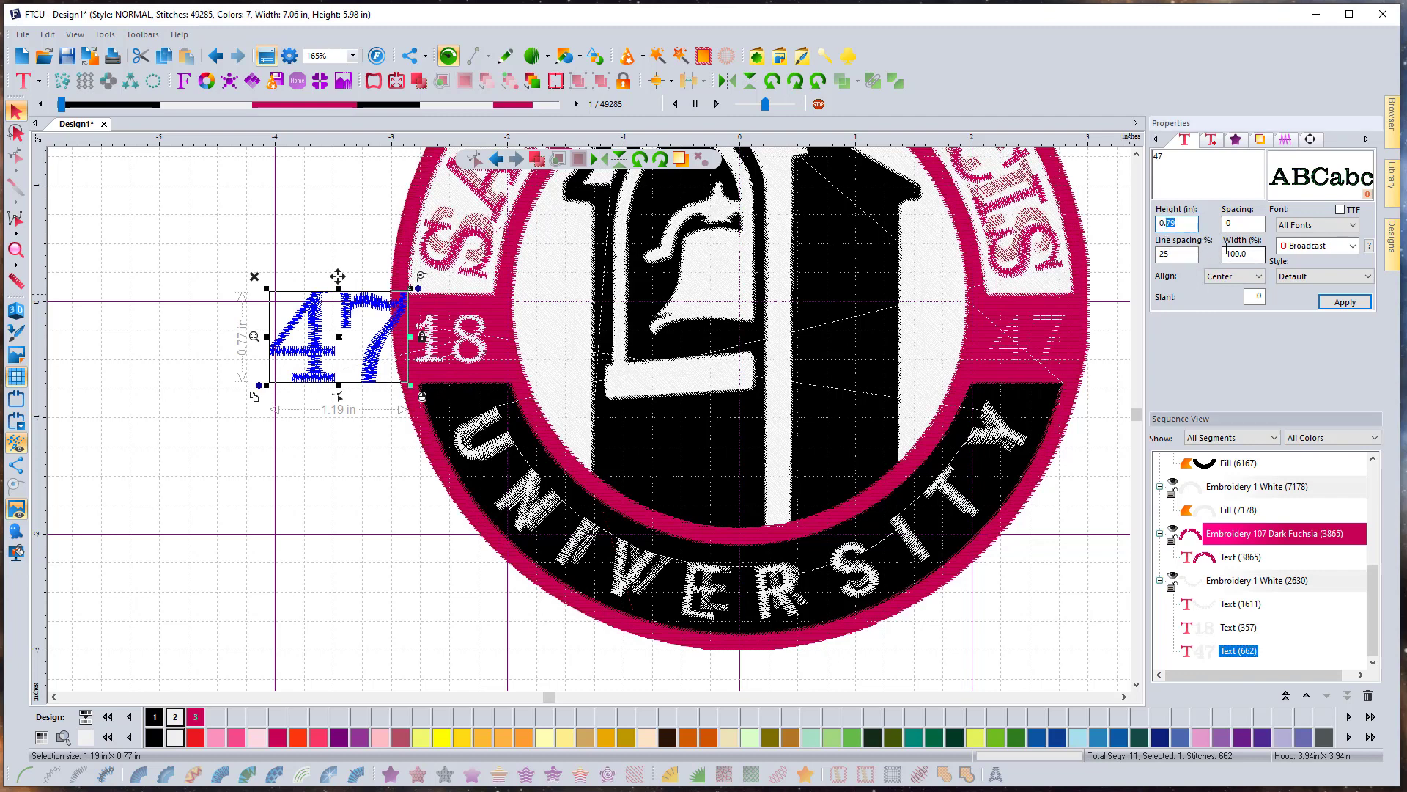
left_click(1345, 302)
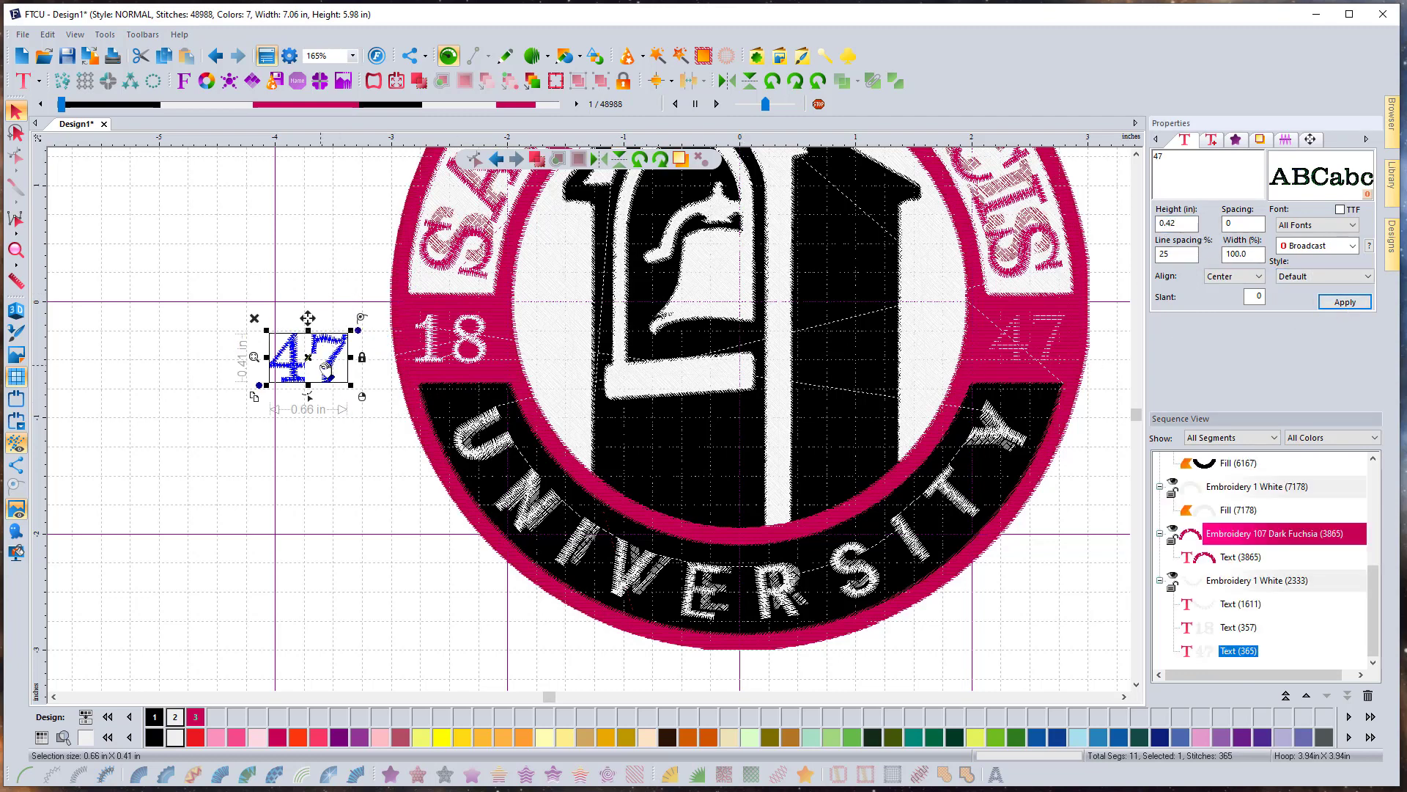
left_click_drag(303, 374, 1024, 355)
Deselect the 47 text and show the whole design in 3D stitch view
left_click(317, 619)
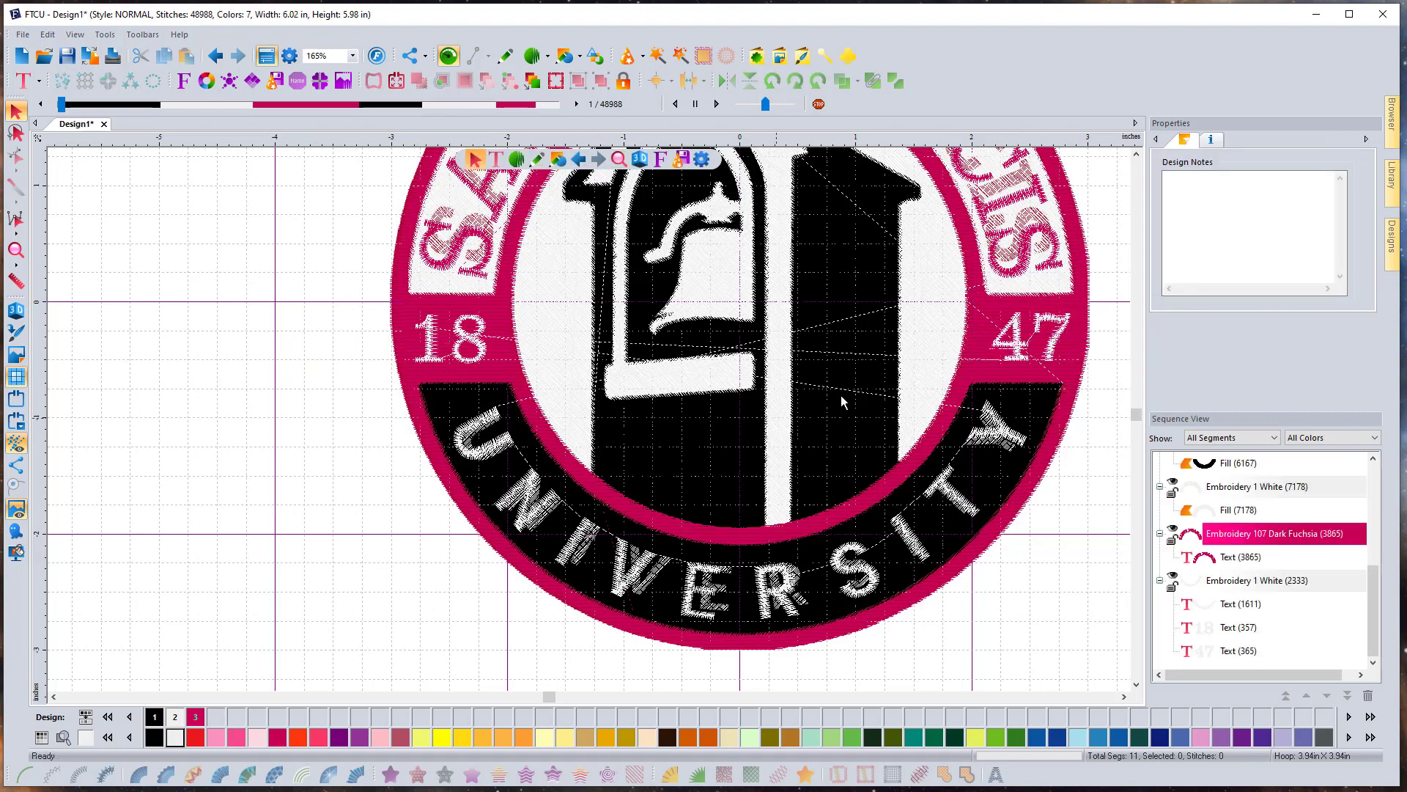
scroll(767, 379, "down", 3)
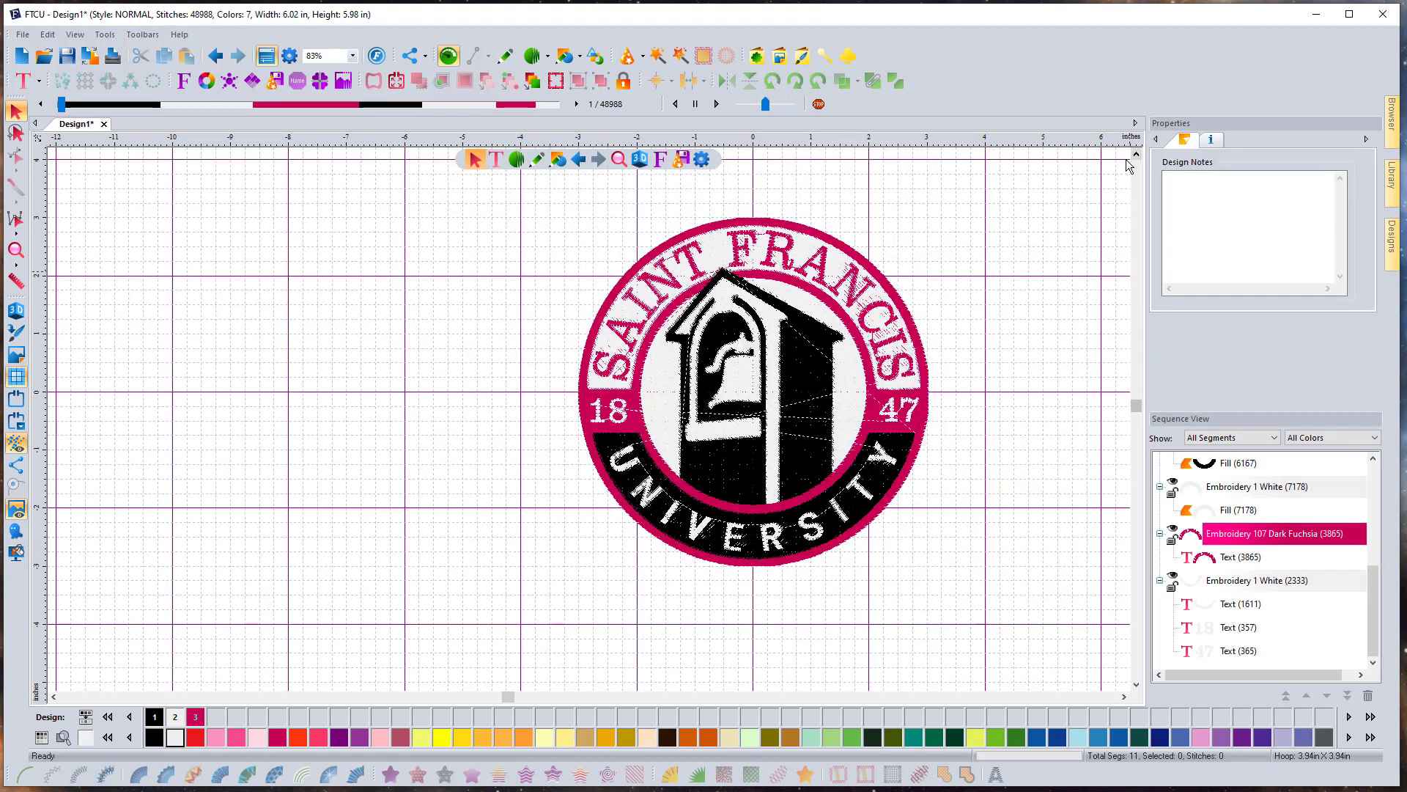
left_click(16, 309)
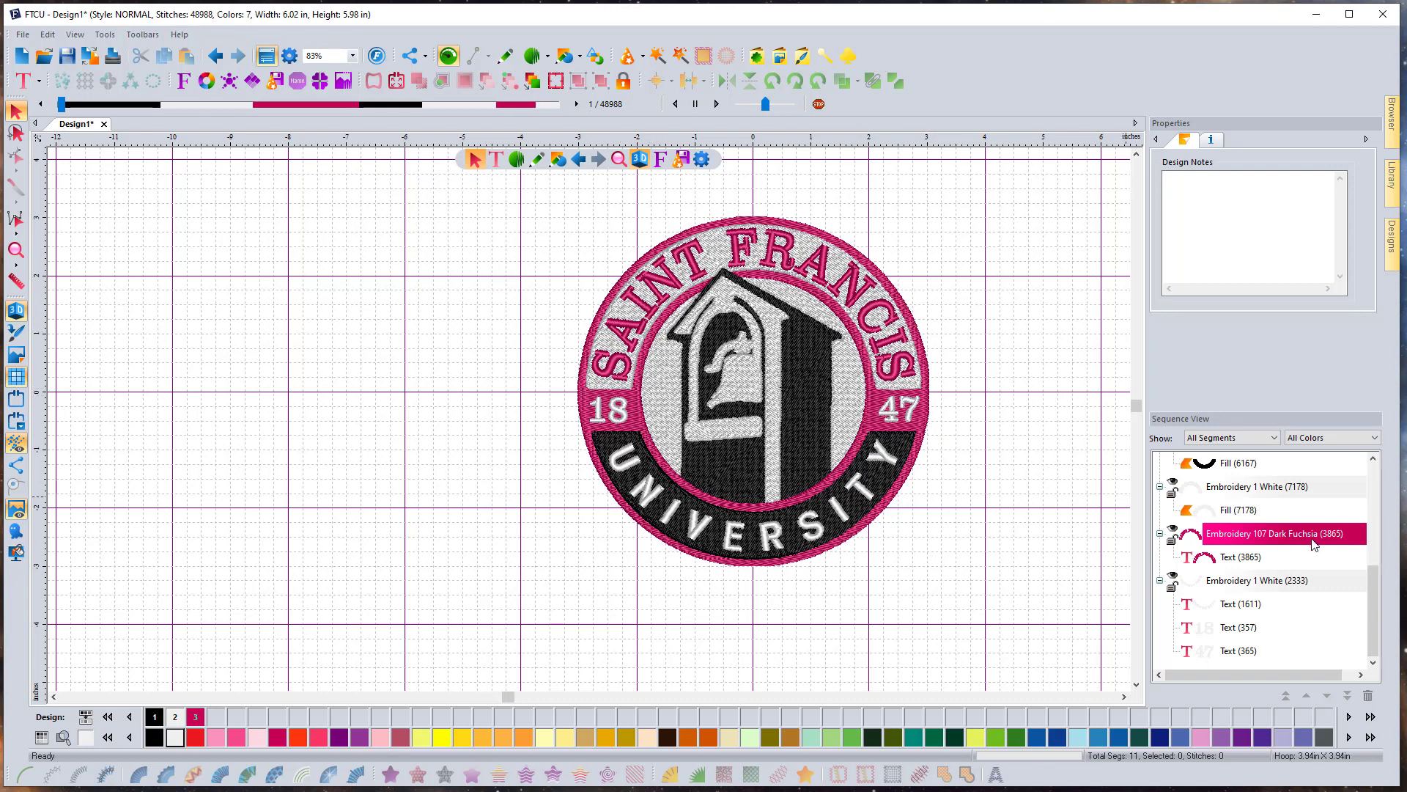
Check the pull compensation settings of the black fill behind UNIVERSITY
scroll(1312, 544, "up", 1)
left_click(1283, 486)
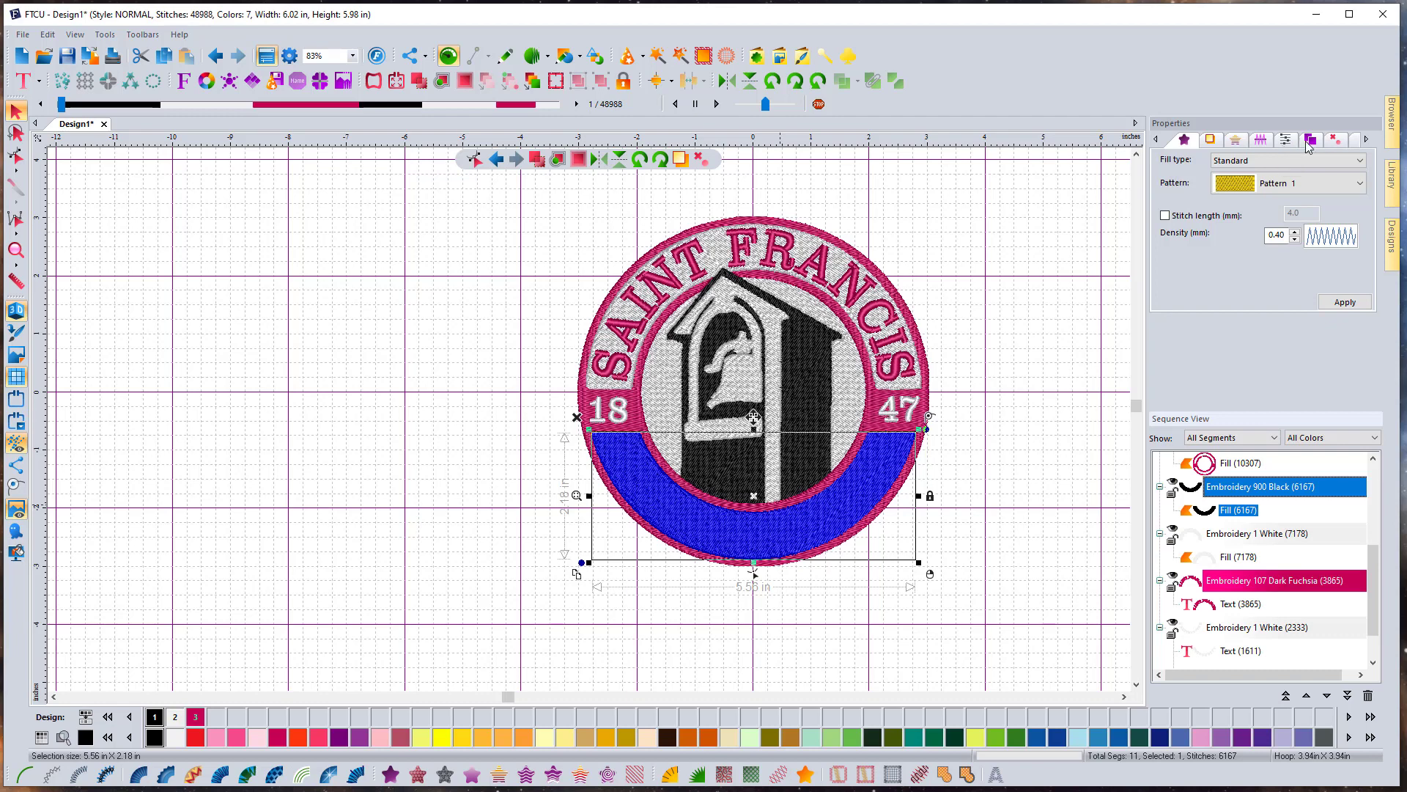
left_click(1366, 139)
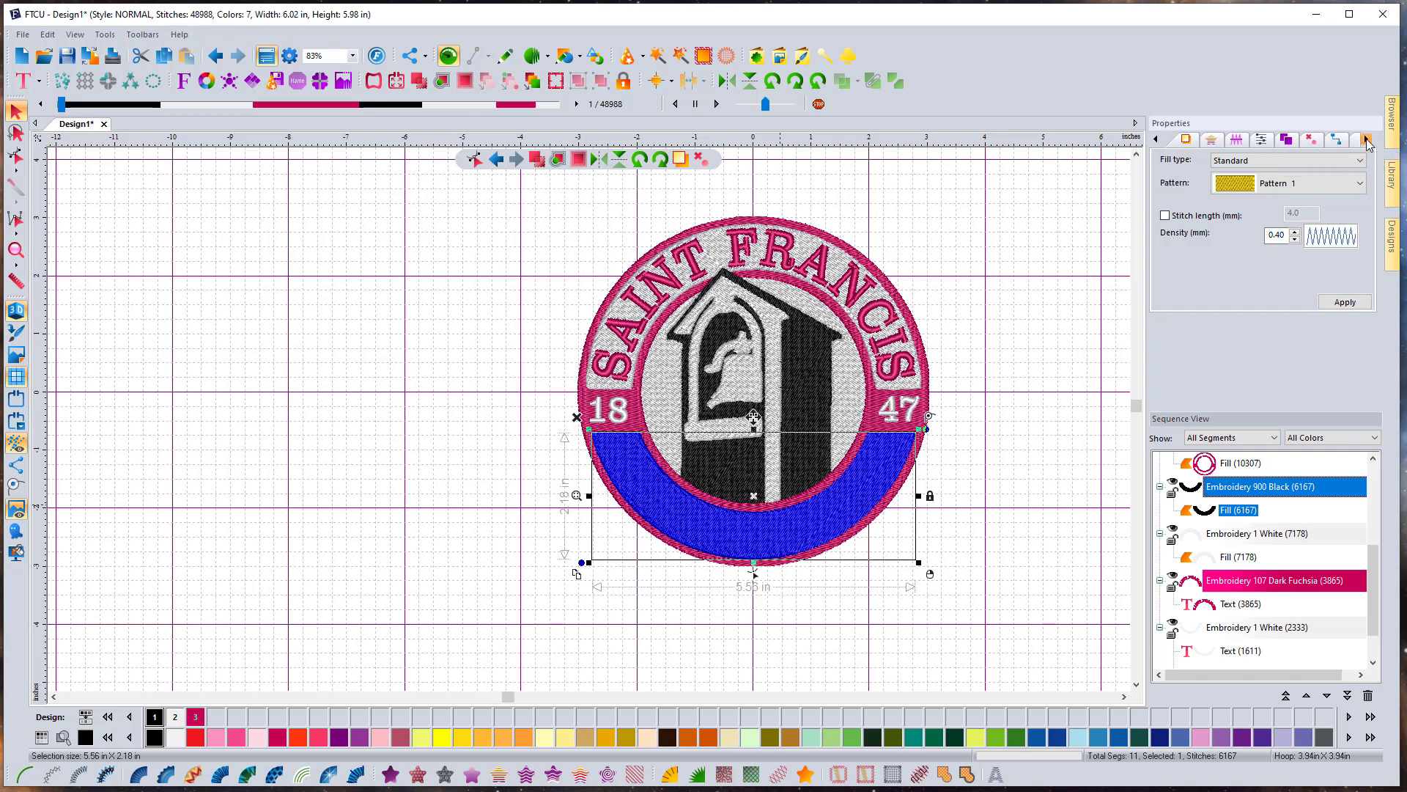
left_click(1366, 139)
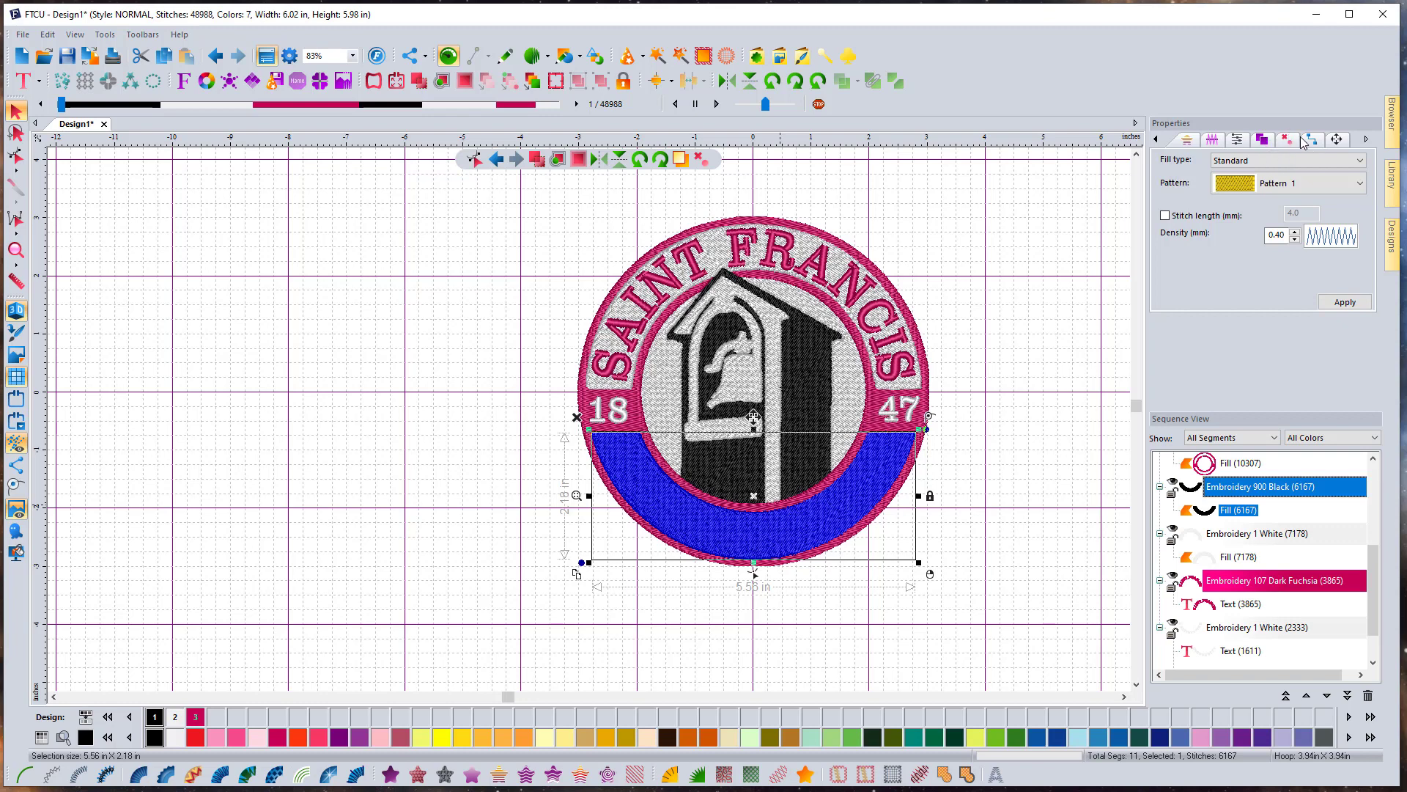
left_click(1212, 142)
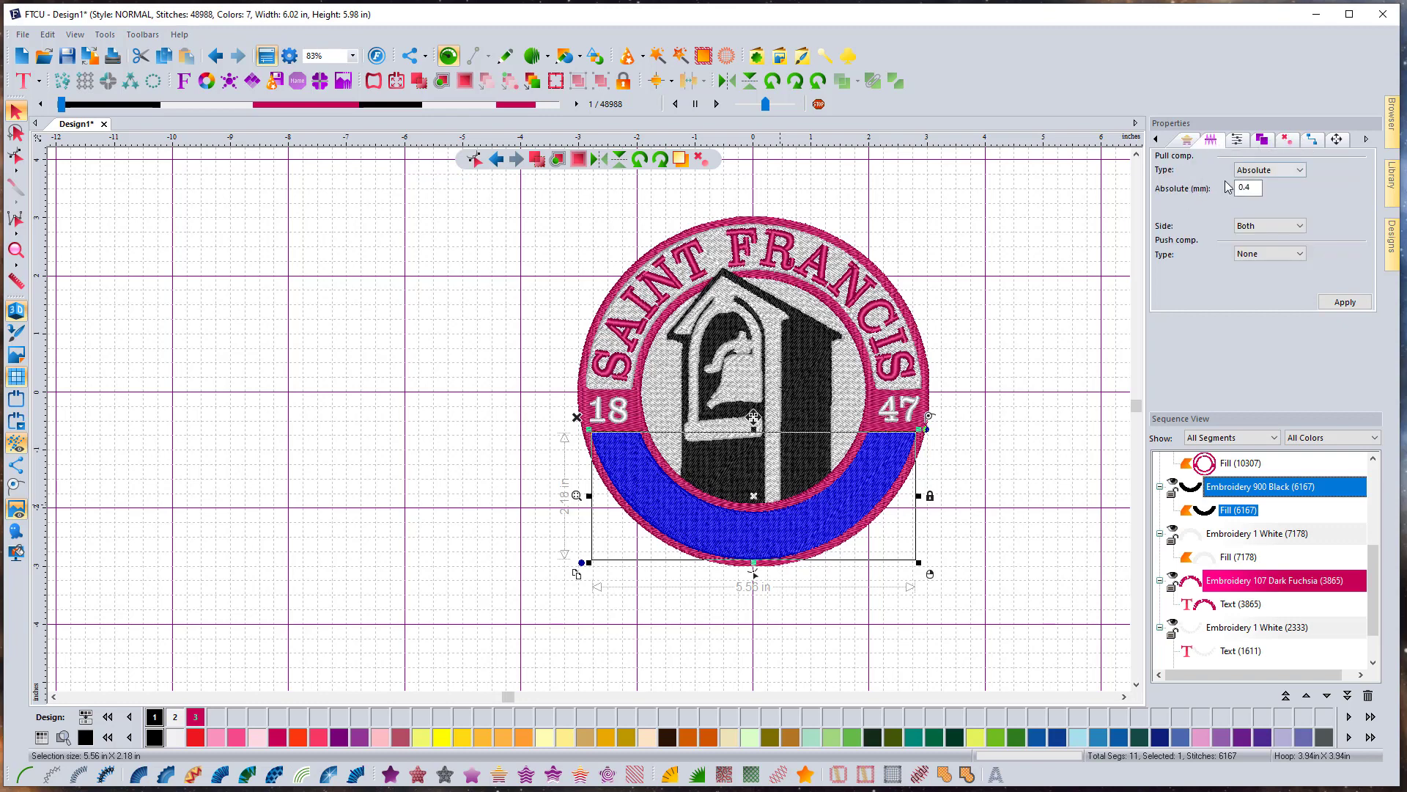
left_click(1248, 188)
left_click(1249, 507)
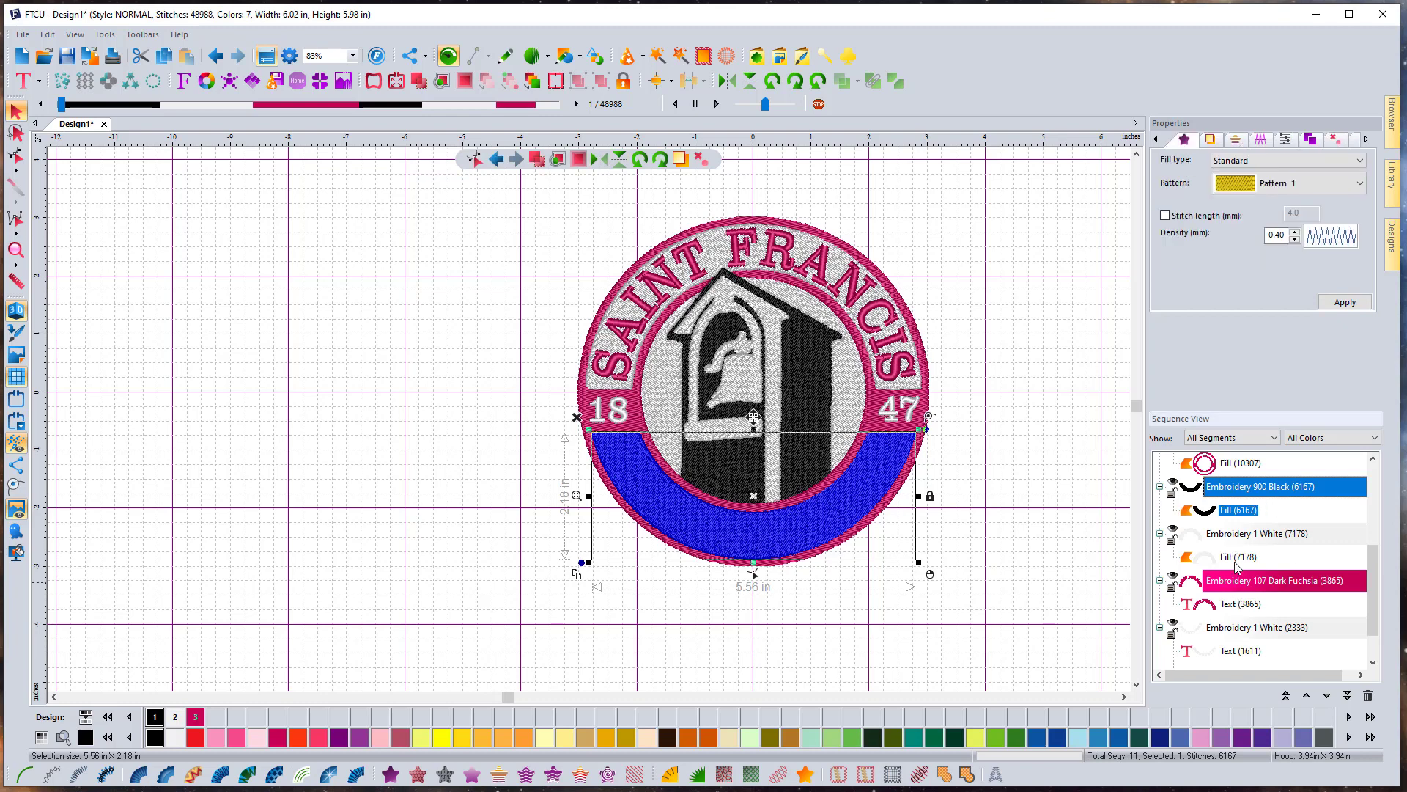
Apply absolute pull compensation of 0.4 mm to the SAINT FRANCIS, UNIVERSITY, 18 and 47 texts together, and deselect them
left_click(1237, 601)
scroll(1267, 616, "down", 1)
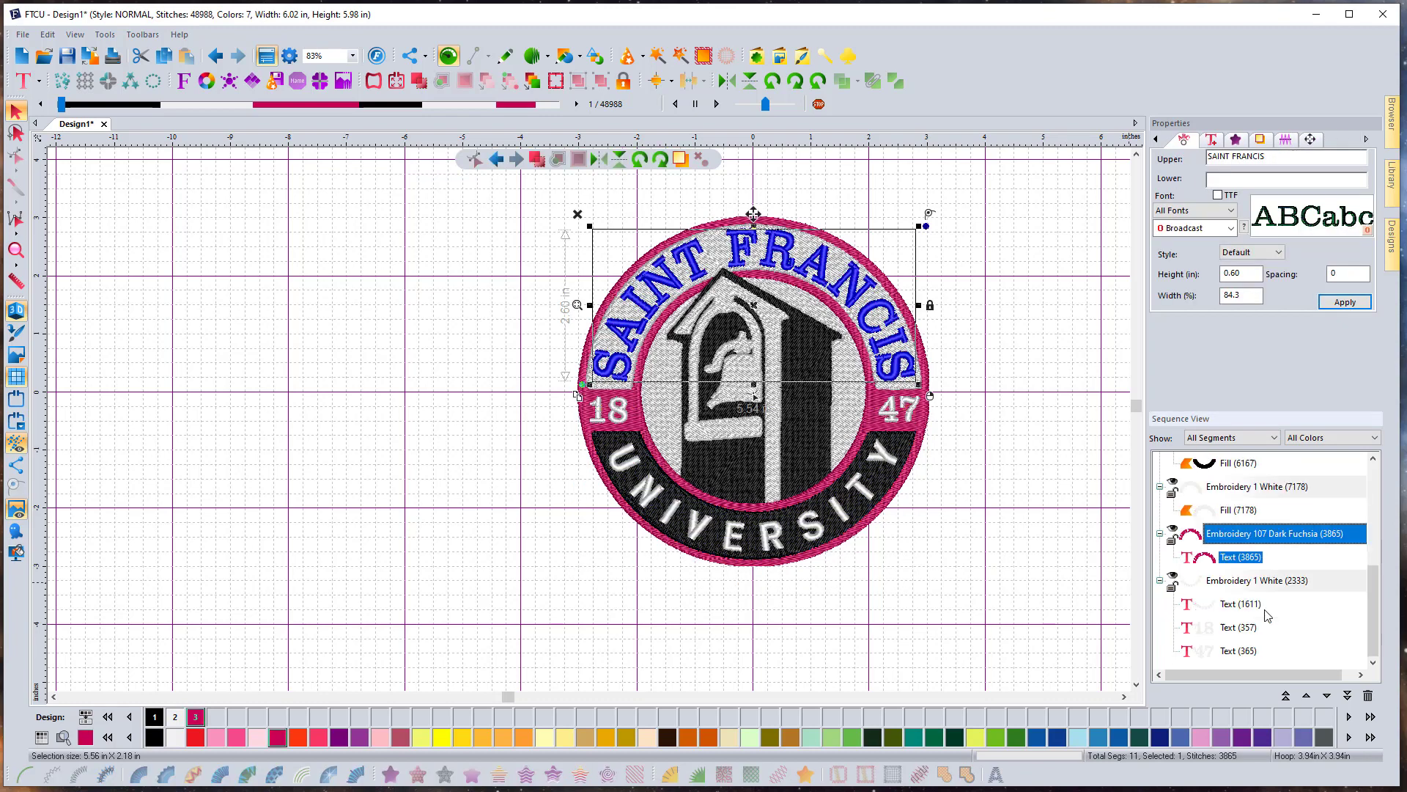
left_click(1268, 652, "shift")
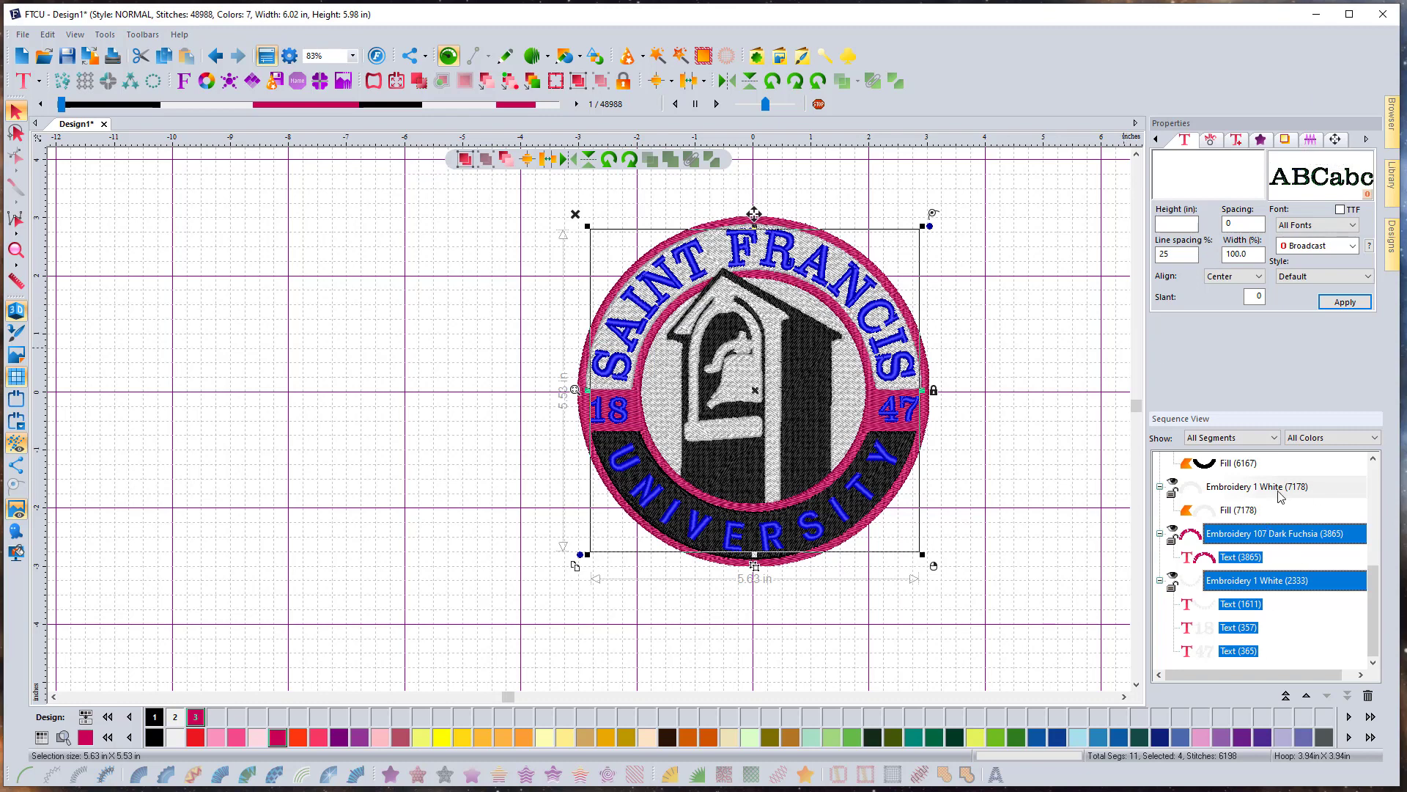
left_click(1310, 140)
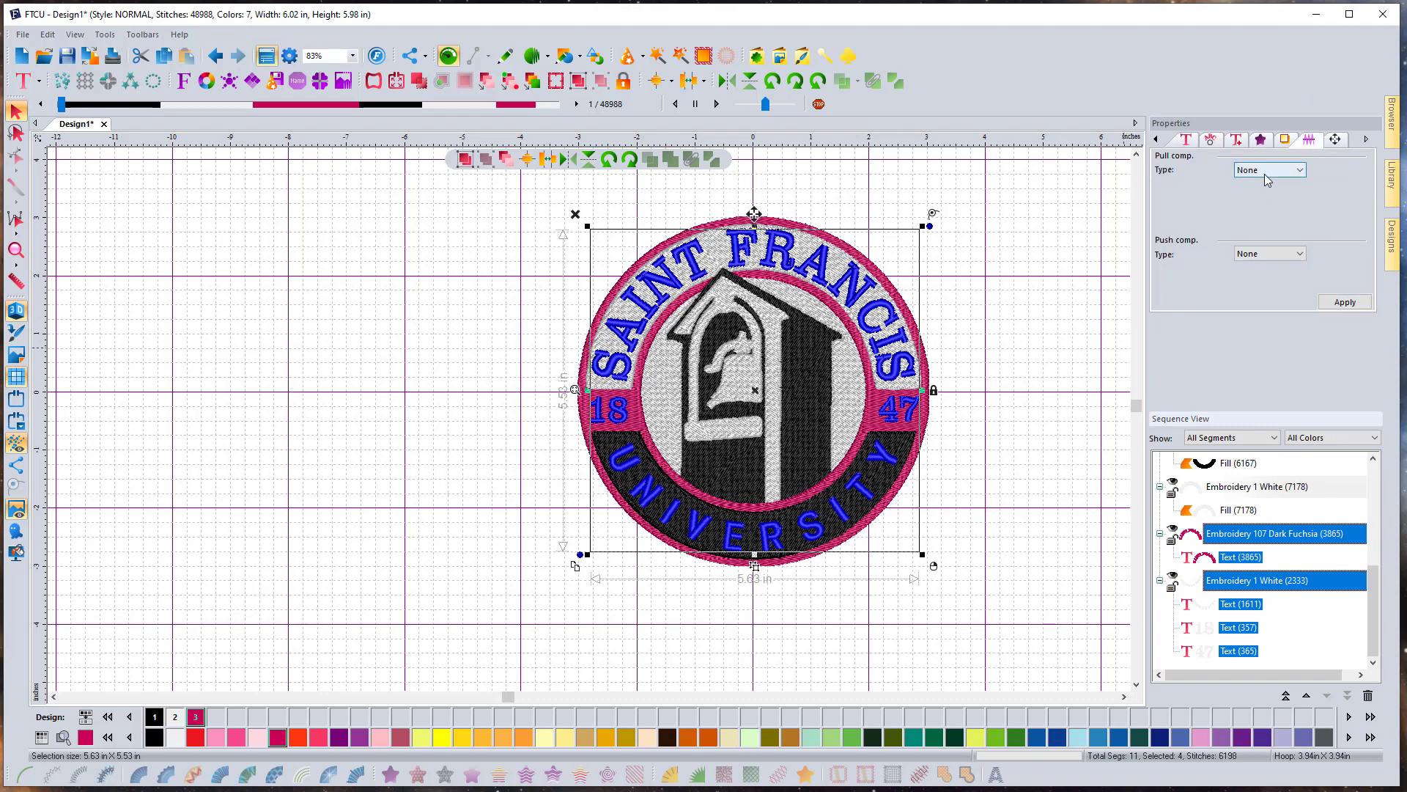
left_click(1276, 170)
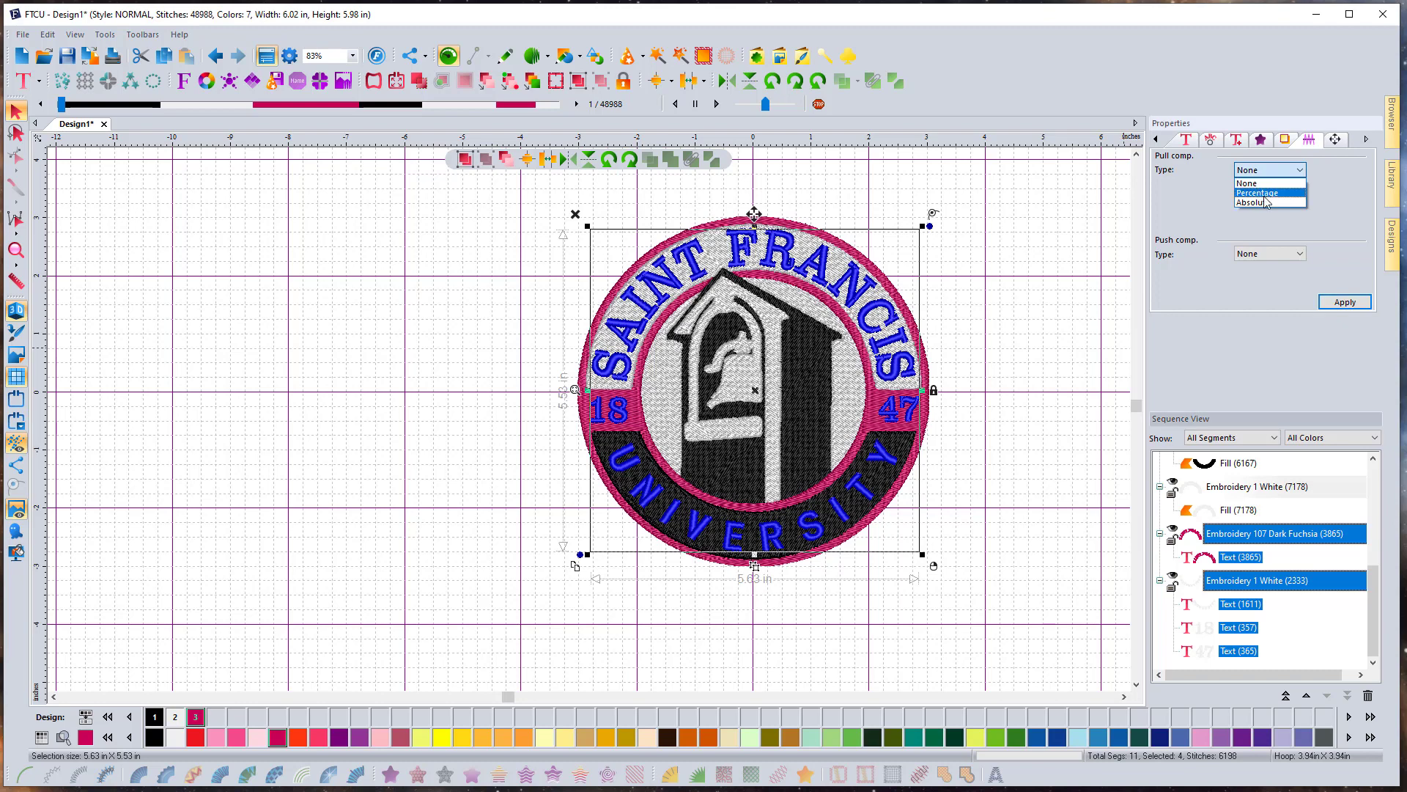
left_click(1262, 203)
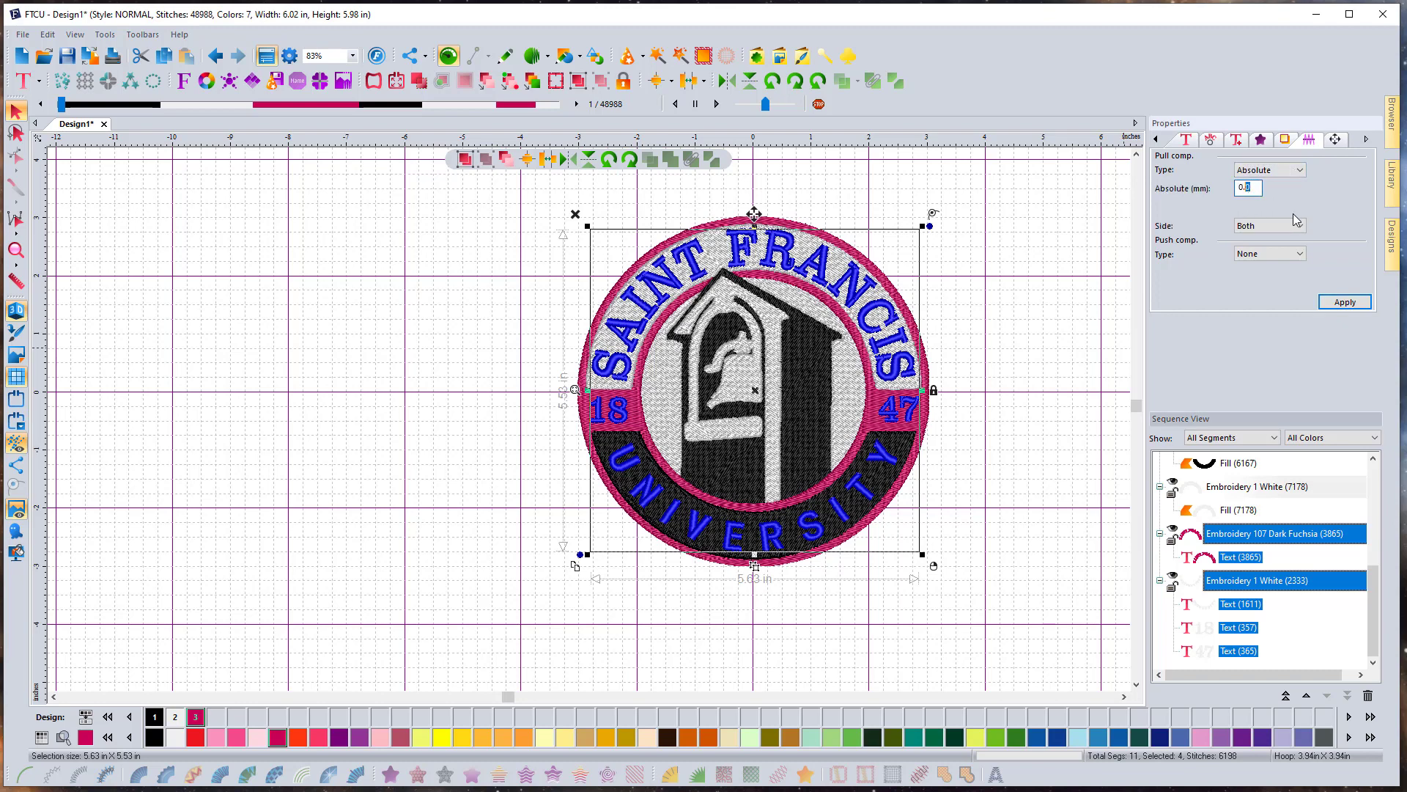
type("4")
left_click(1345, 302)
left_click(1063, 304)
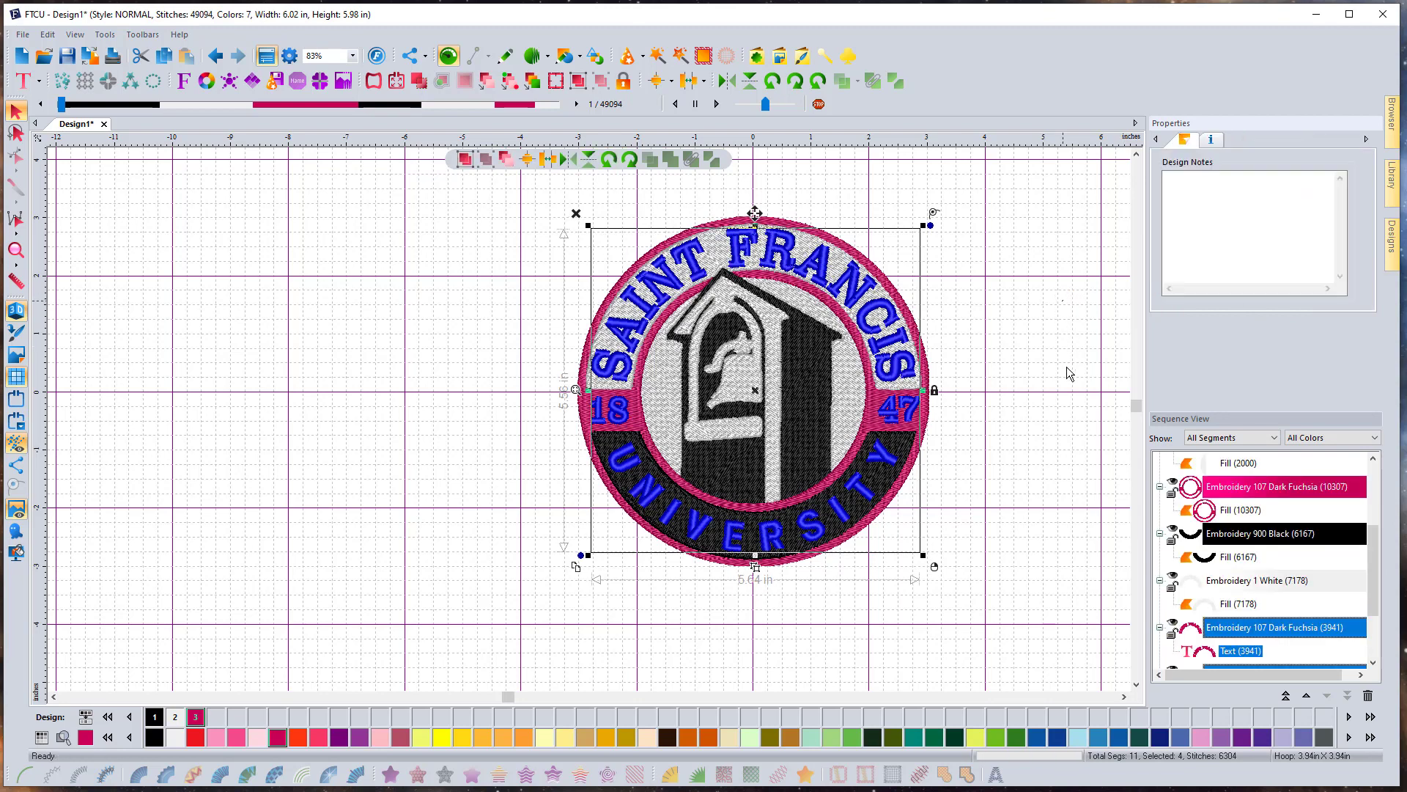